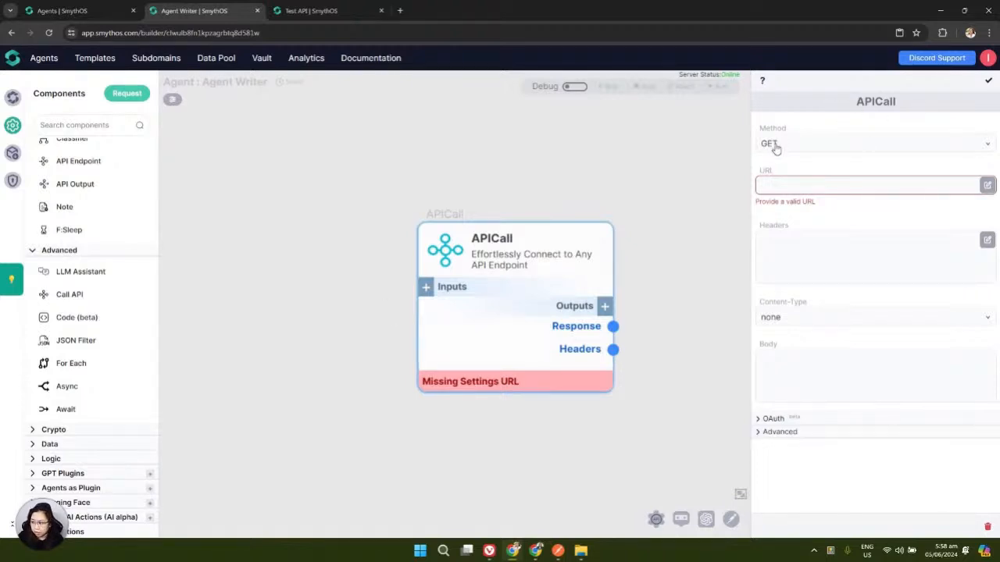
Expand the APICall Method dropdown to list GET, POST, PUT, PATCH, DELETE and HEAD
left_click(975, 146)
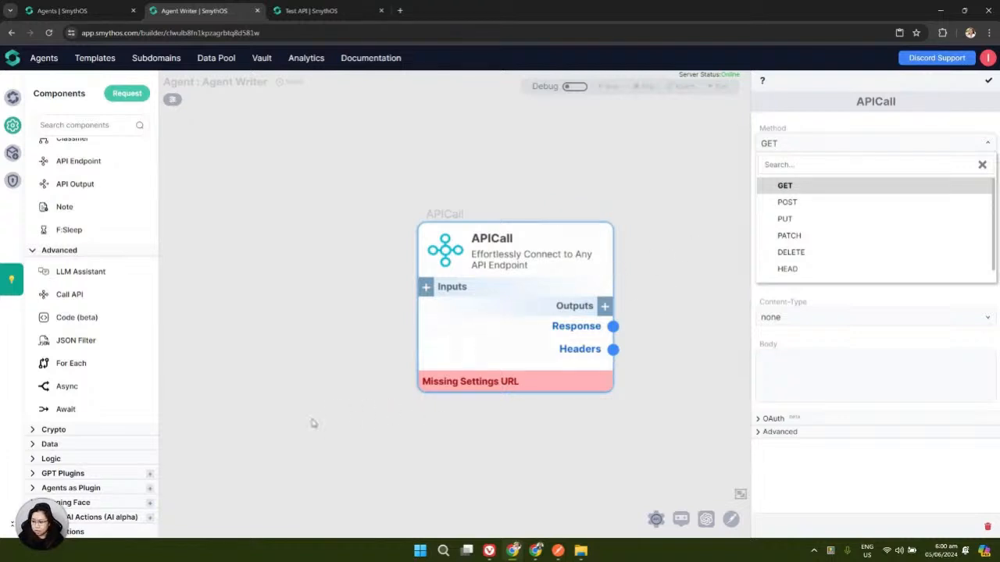
Dismiss the method list and pan the canvas to centre the PUT request note
left_click_drag(312, 420, 453, 174)
scroll(540, 257, "down", 3)
scroll(541, 257, "left", 3)
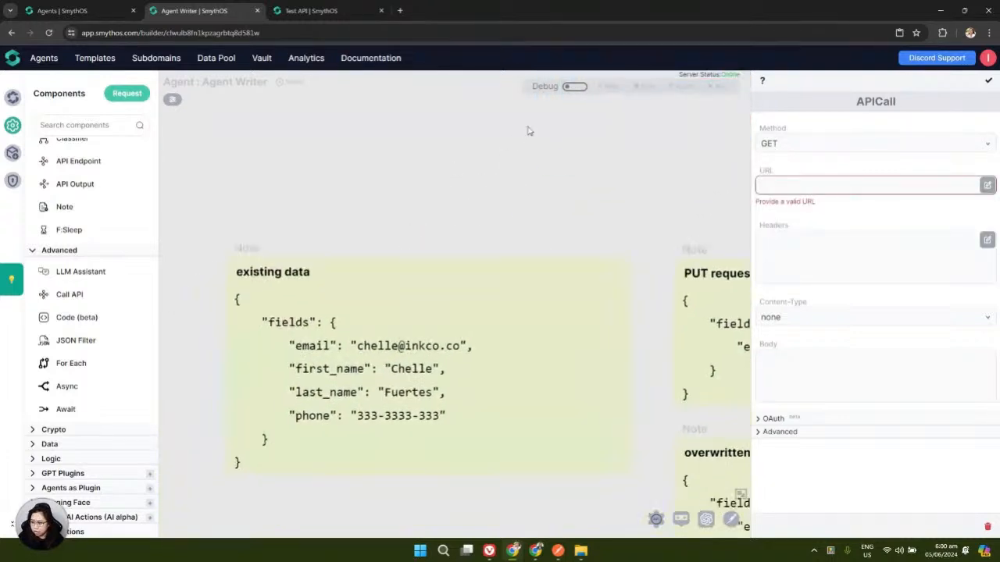
scroll(508, 169, "right", 1)
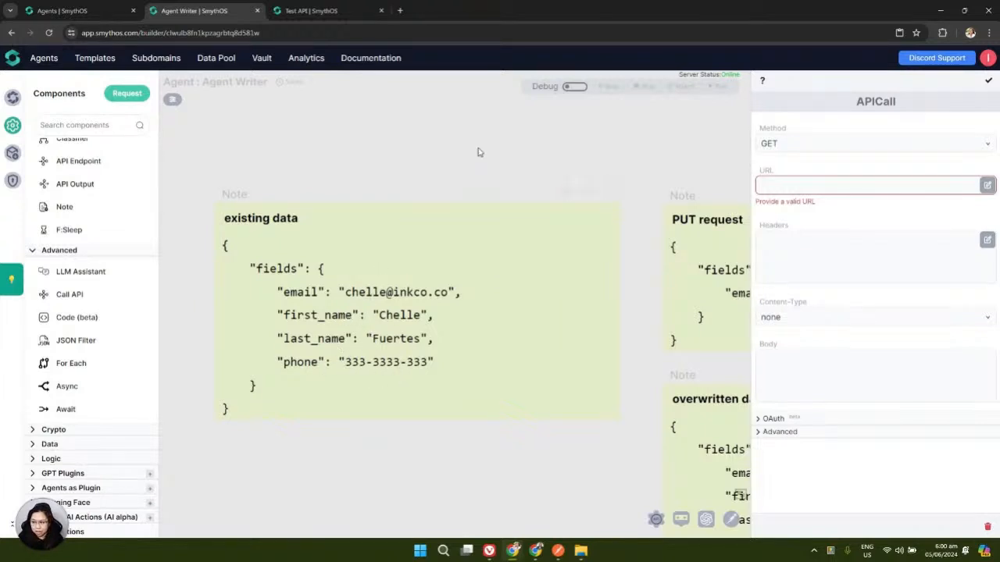
left_click_drag(504, 141, 112, 230)
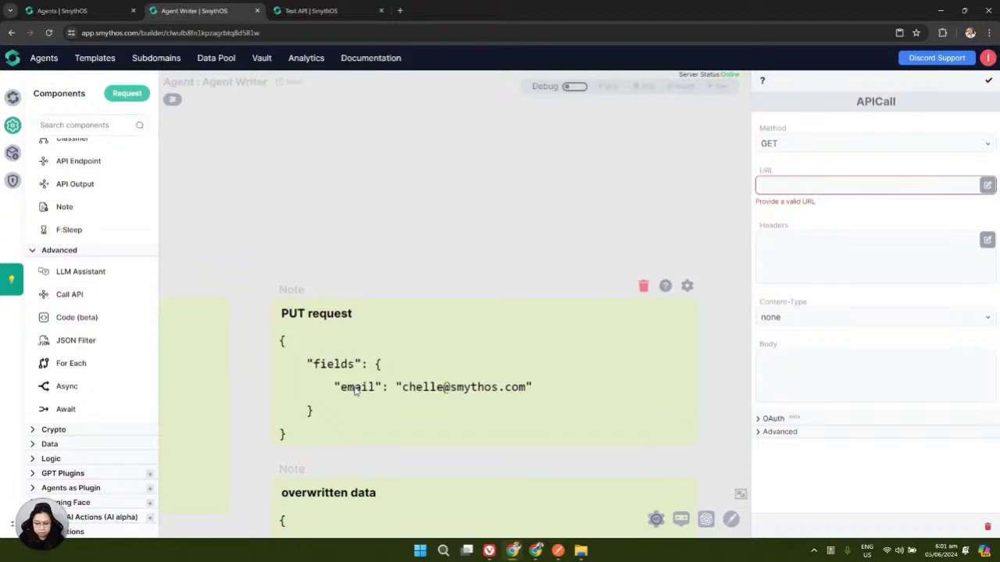
Zoom and pan around the overwritten data, PATCH request and updated data notes
scroll(356, 383, "down", 1)
scroll(354, 382, "down", 1)
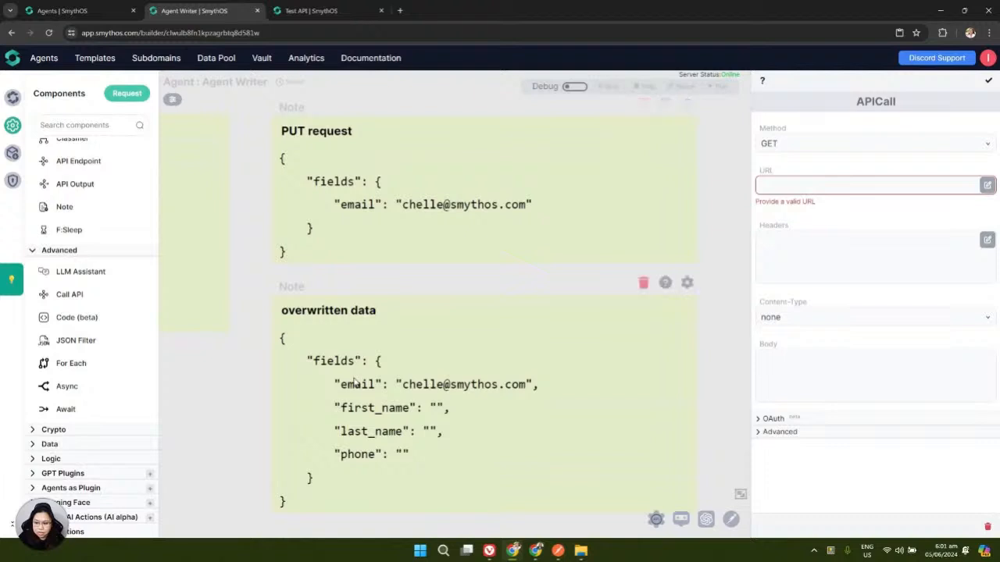
scroll(354, 383, "down", 1)
scroll(354, 381, "down", 1)
left_click_drag(315, 343, 203, 321)
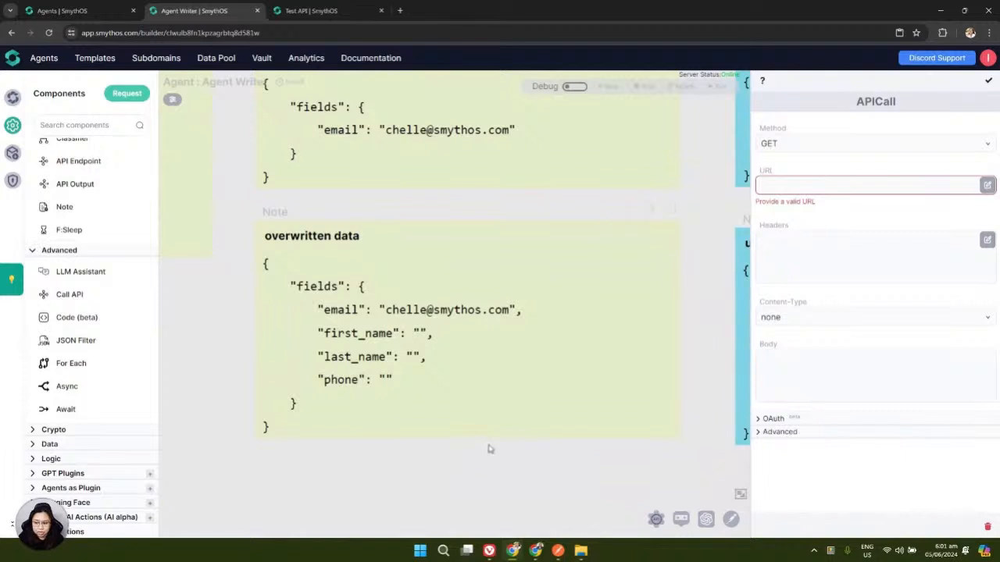
scroll(486, 447, "up", 1)
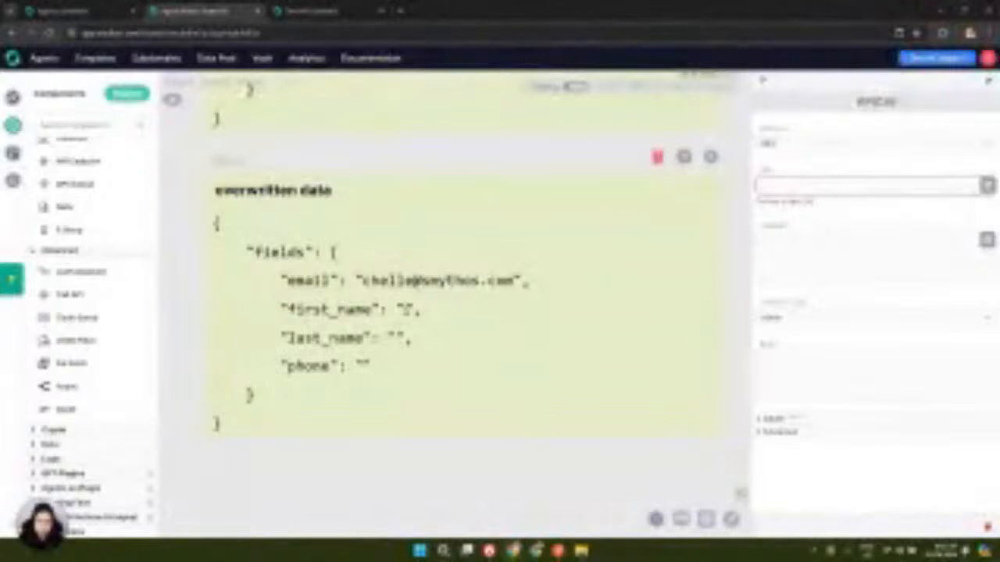
scroll(430, 357, "down", 1)
scroll(434, 352, "up", 2)
scroll(435, 352, "up", 1)
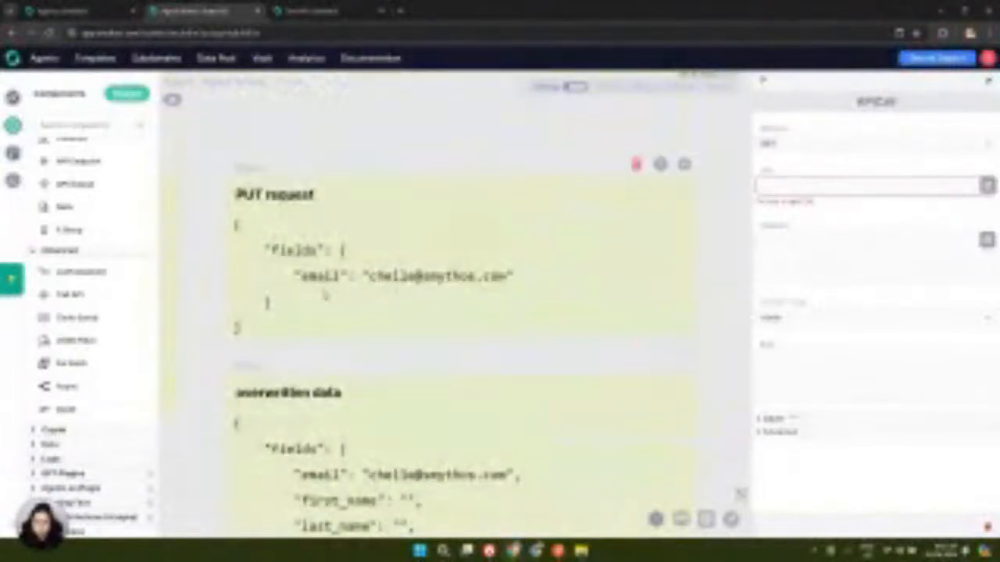
scroll(328, 292, "up", 2)
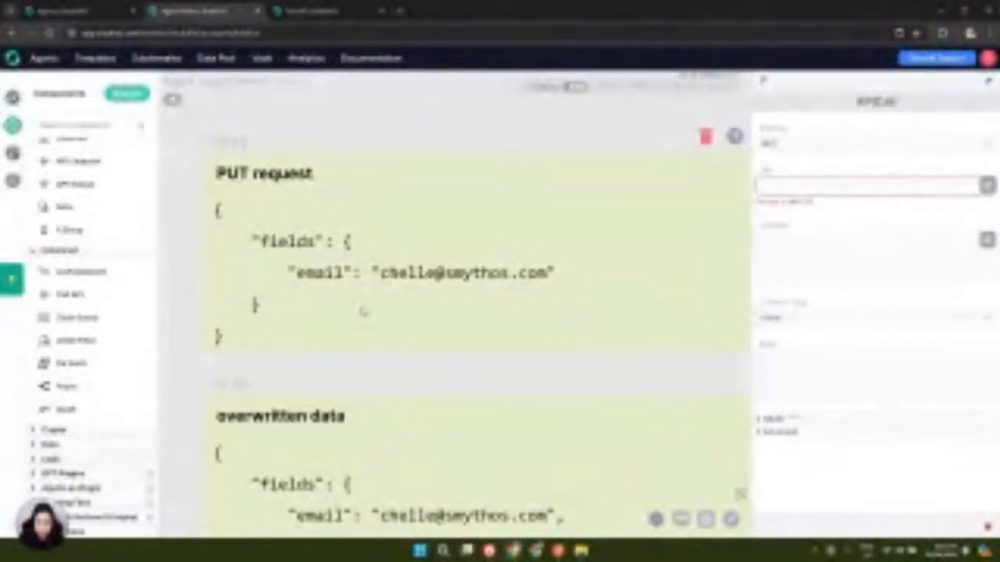
scroll(420, 316, "down", 1)
scroll(421, 315, "down", 4)
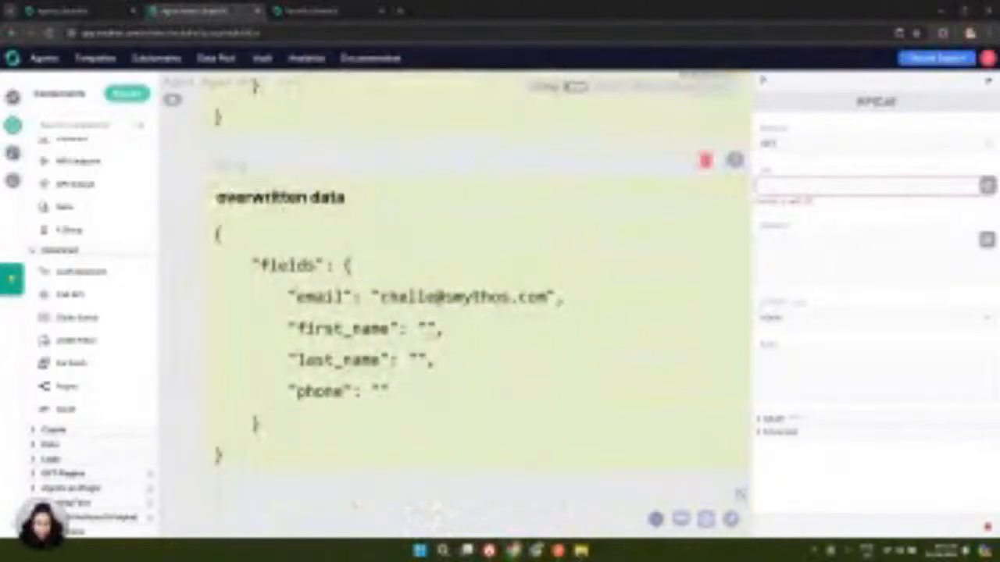
scroll(430, 332, "up", 4)
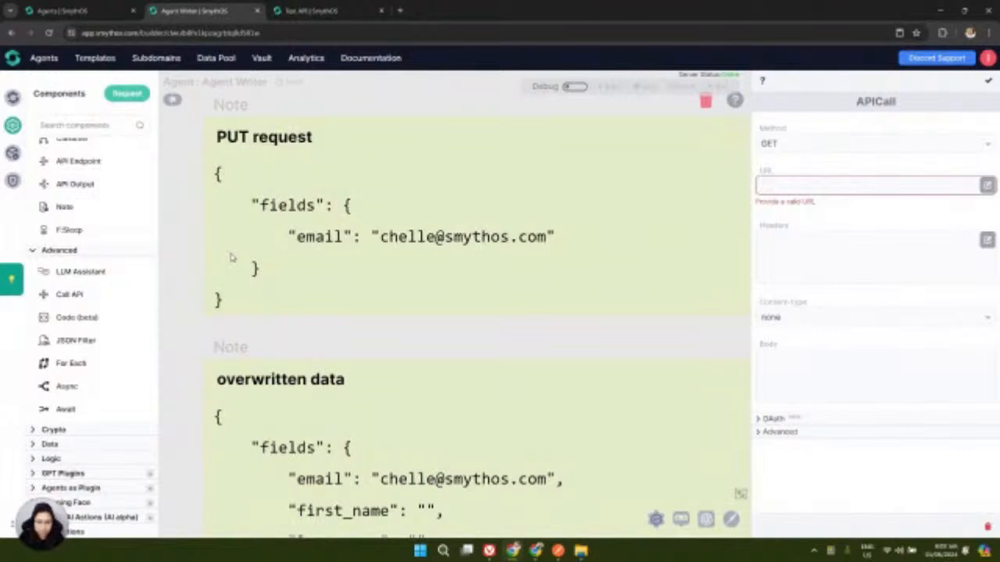
Nudge the overwritten data note and list the request methods again
mouse_move(493, 343)
left_mouse_down()
mouse_move(336, 317)
mouse_move(527, 346)
mouse_move(486, 331)
mouse_move(497, 337)
left_mouse_up()
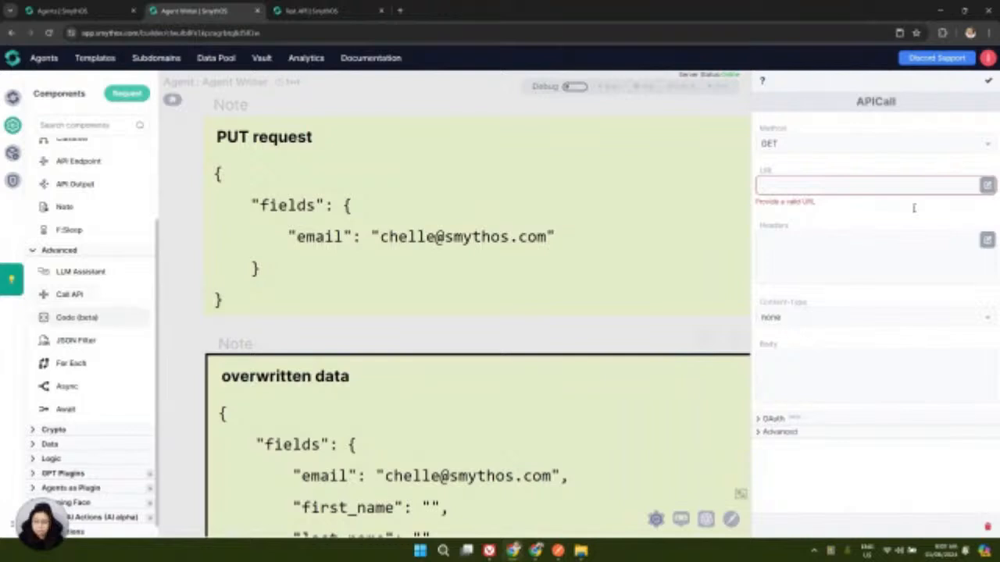
left_click(823, 153)
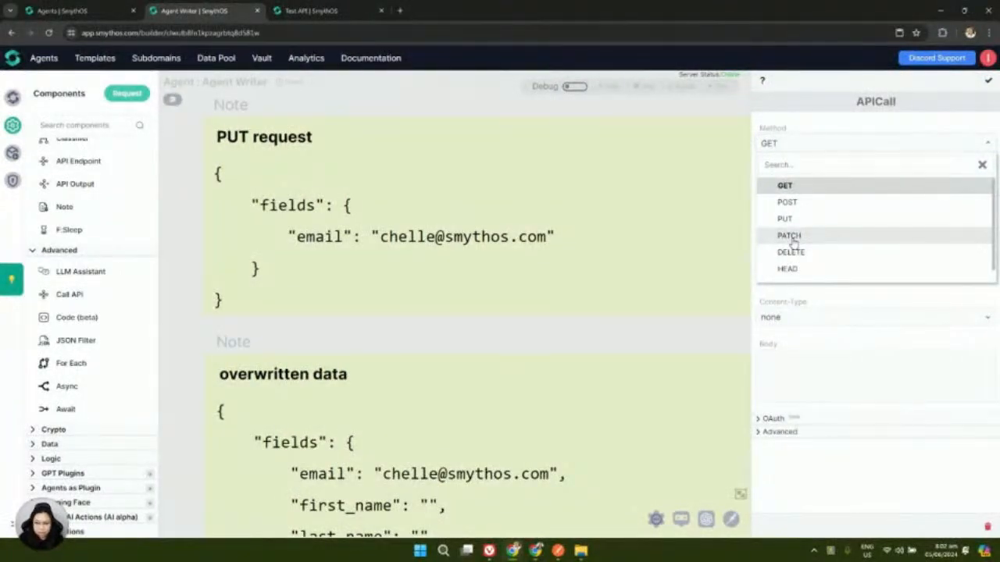
scroll(336, 244, "down", 3)
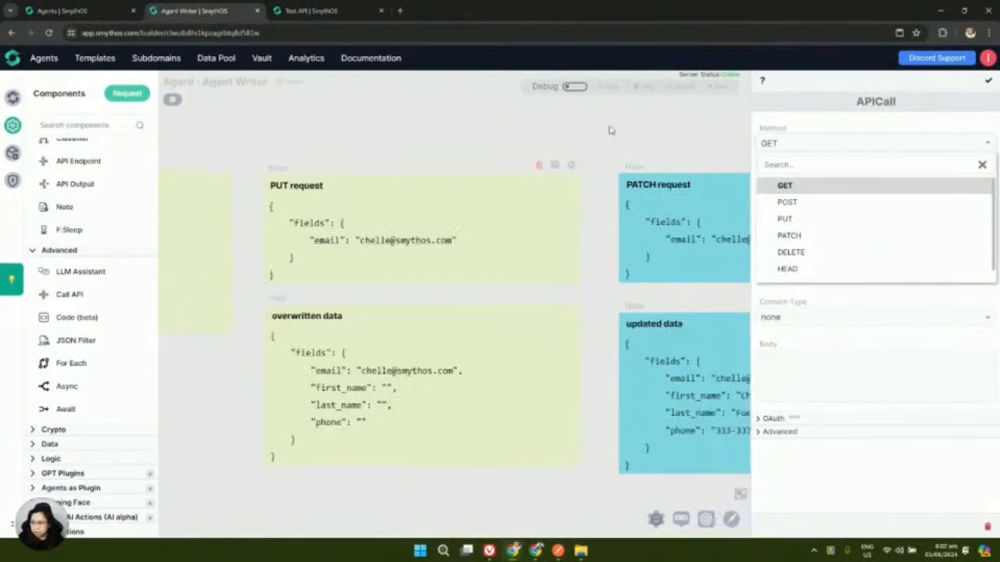
Dismiss the method list and pan across the PUT, existing data, PATCH and updated data notes
left_click_drag(589, 128, 370, 185)
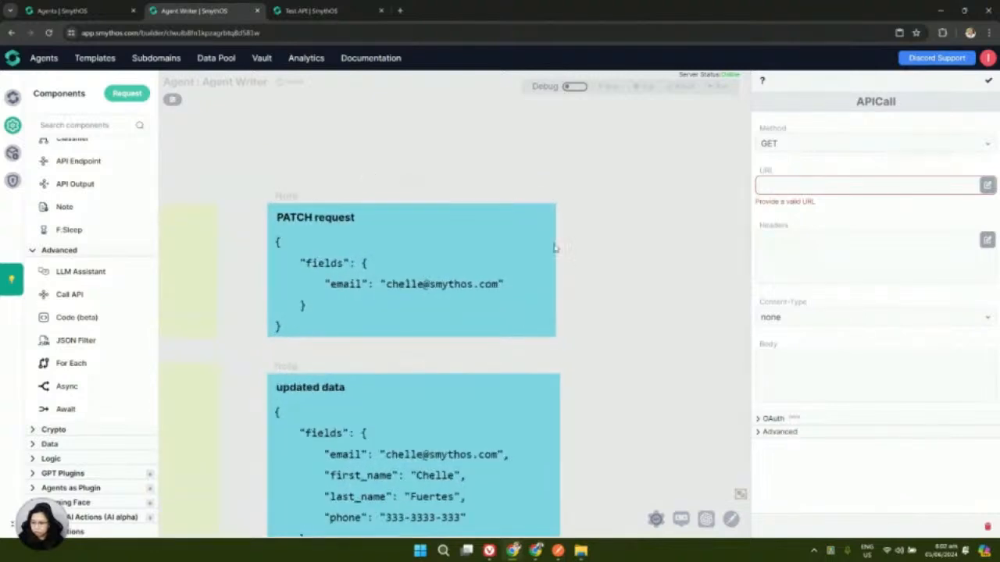
scroll(270, 149, "up", 1)
left_click_drag(271, 149, 625, 125)
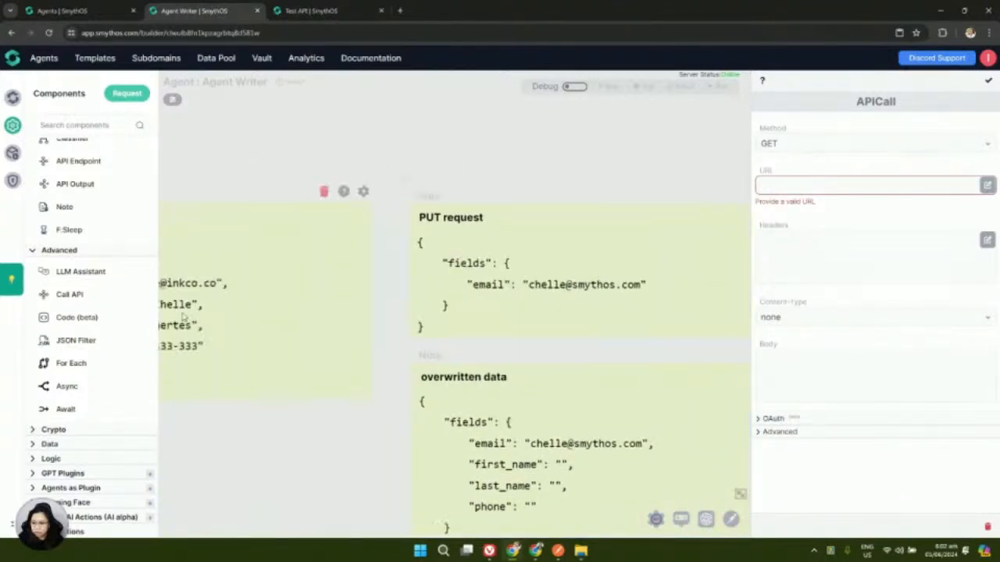
mouse_move(215, 125)
left_mouse_down()
mouse_move(476, 125)
mouse_move(110, 136)
left_mouse_up()
left_click_drag(599, 149, 211, 148)
left_click_drag(520, 149, 371, 179)
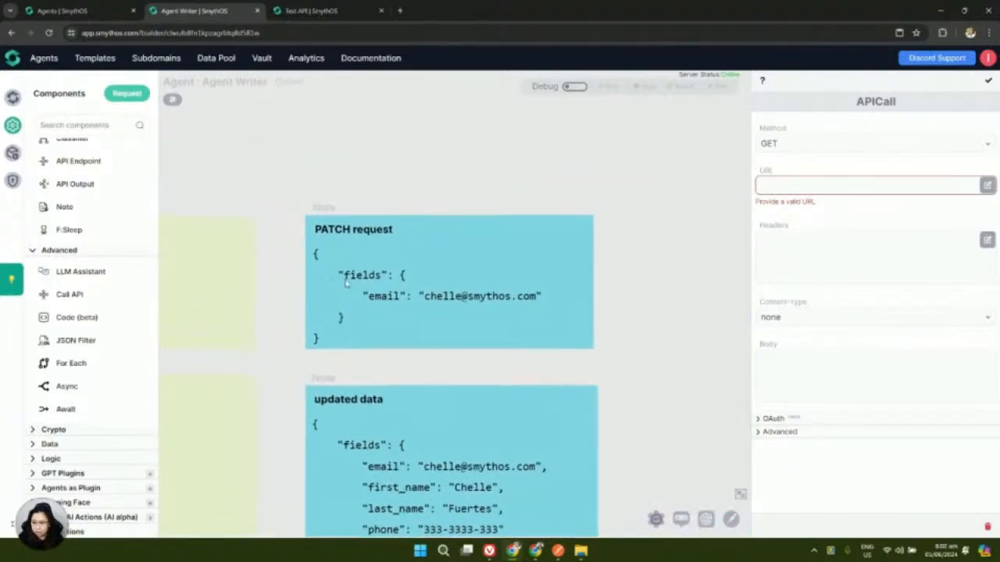
scroll(341, 324, "up", 3)
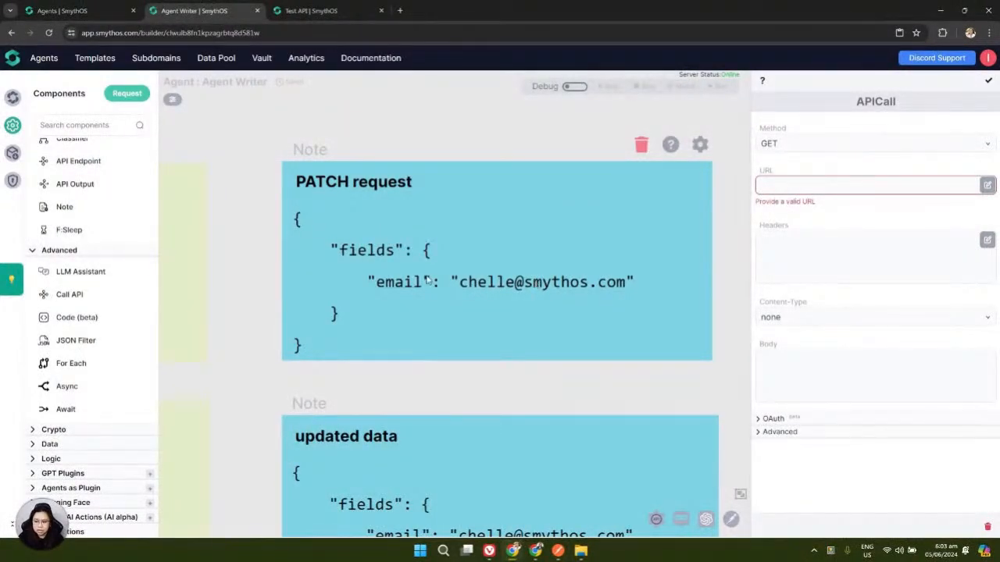
scroll(441, 268, "down", 1)
scroll(440, 267, "down", 3)
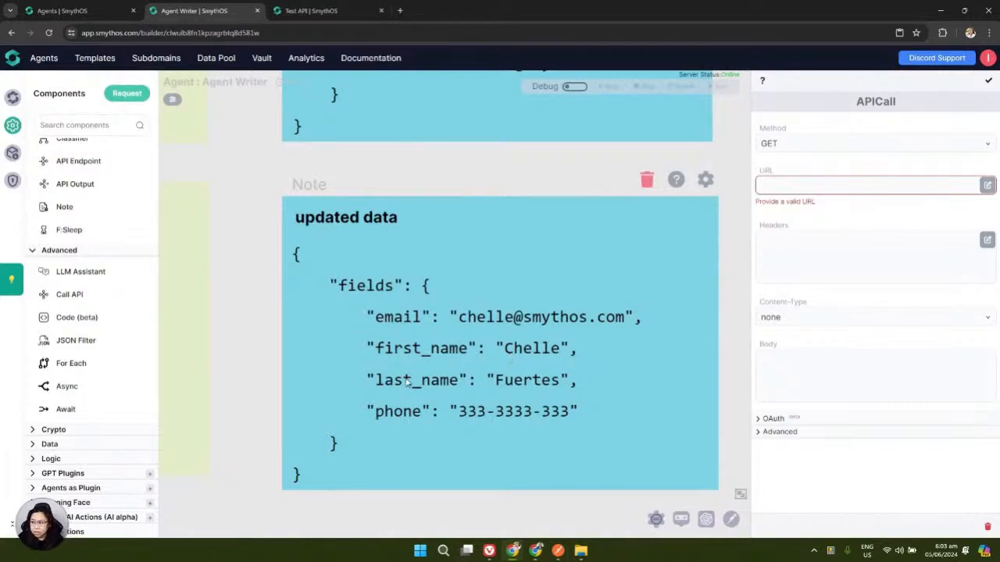
scroll(406, 381, "down", 5)
Pan and zoom the canvas back to centre the APICall component
left_click_drag(469, 236, 652, 373)
left_click_drag(353, 335, 406, 342)
scroll(446, 228, "up", 4)
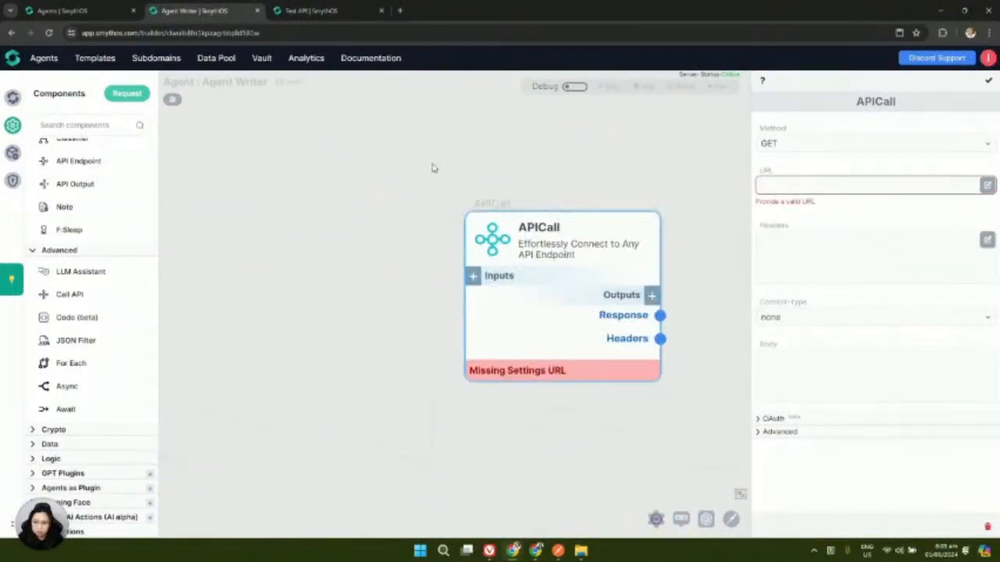
left_click_drag(440, 167, 411, 164)
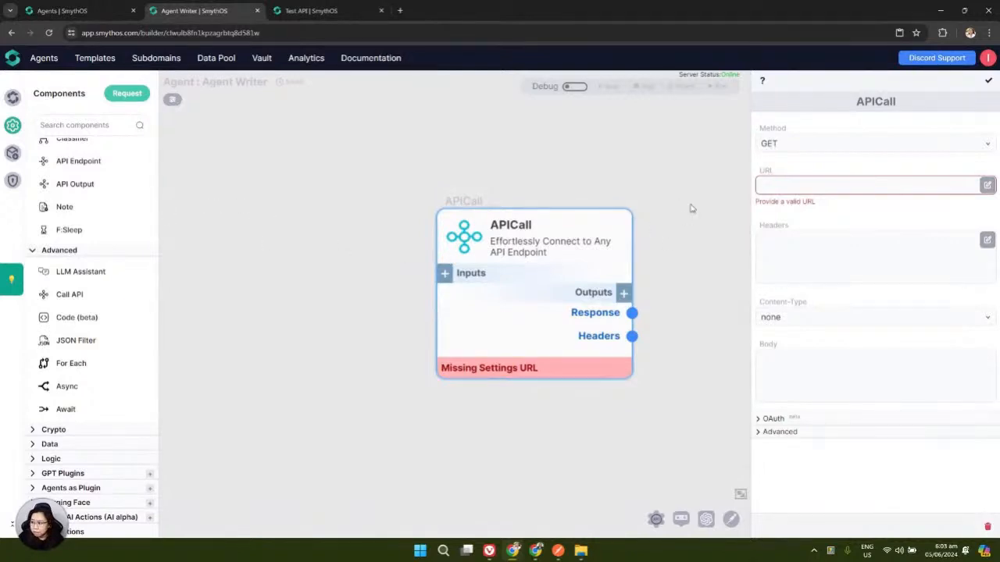
left_click(773, 147)
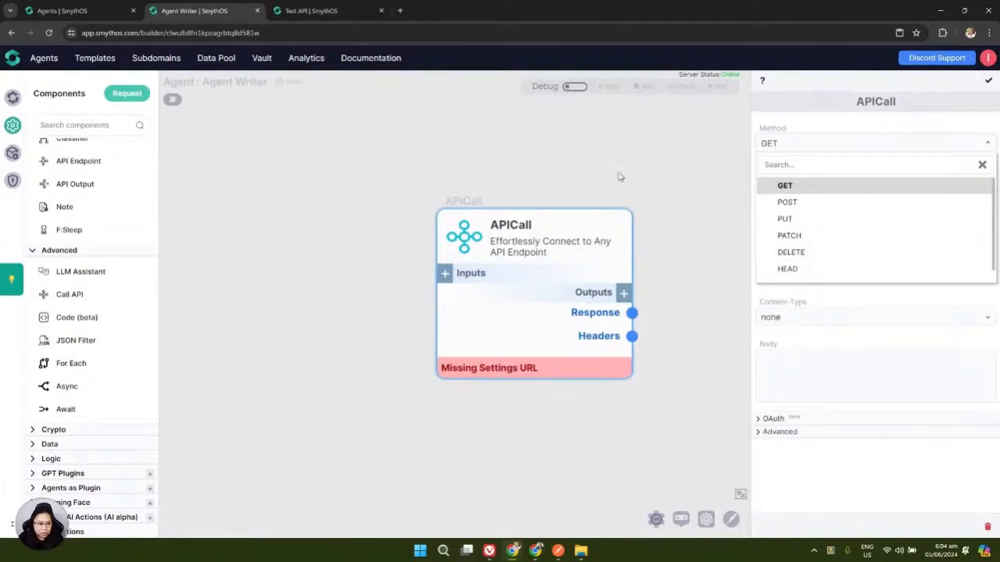
left_click(712, 296)
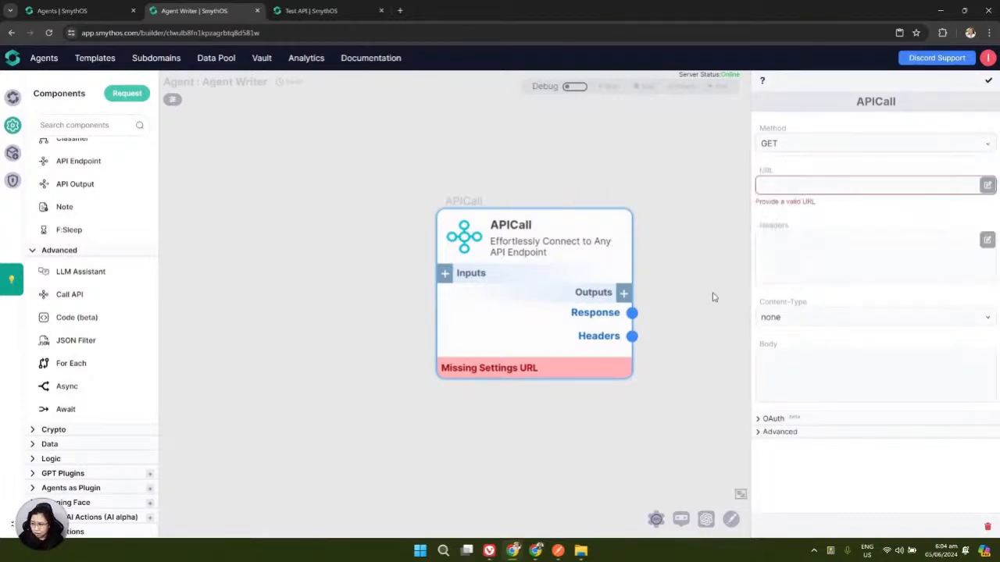
left_click_drag(698, 298, 700, 281)
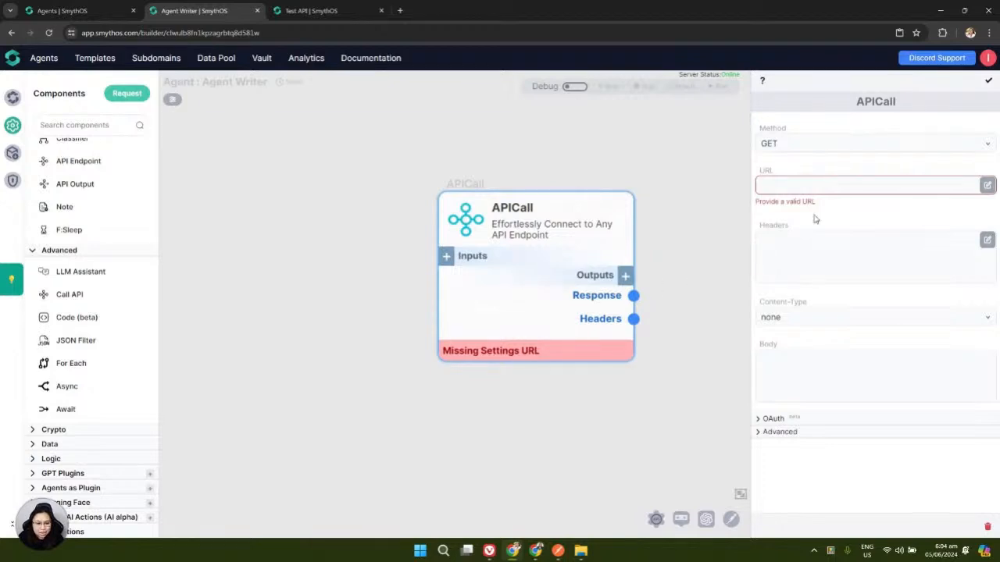
left_click(922, 185)
Review the POST, PUT, PATCH and DELETE options and keep GET as the method
left_click(910, 143)
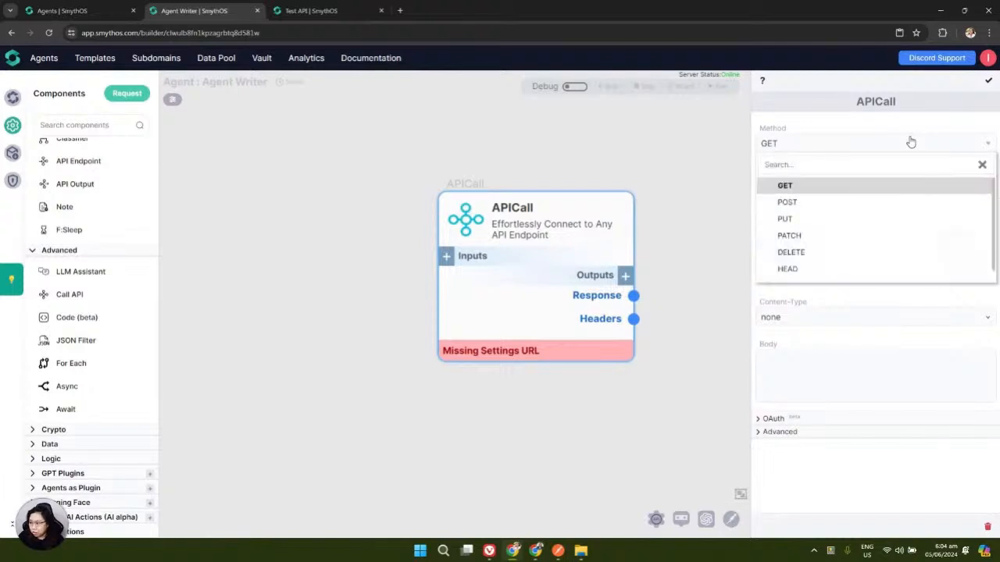
scroll(824, 239, "down", 1)
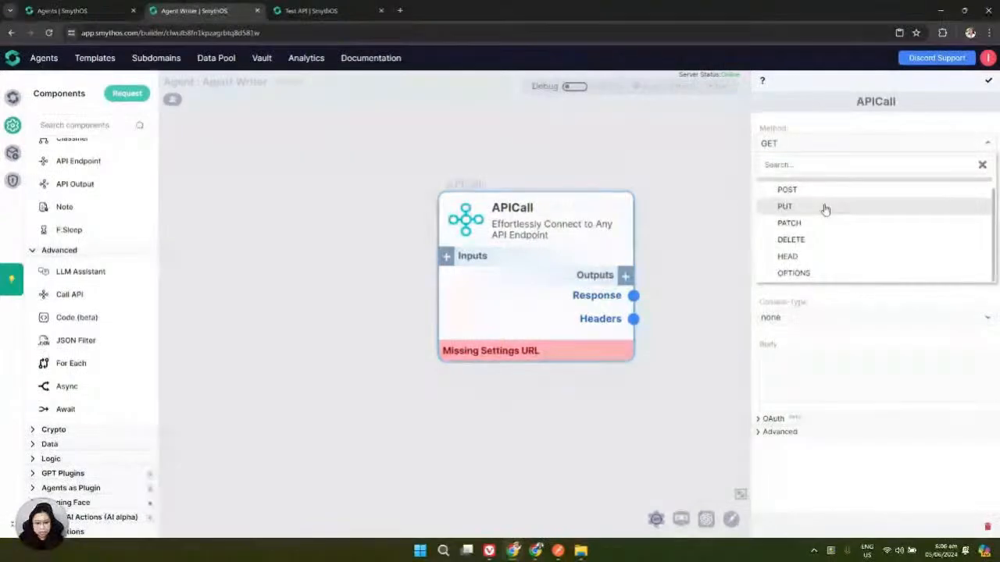
left_click(918, 128)
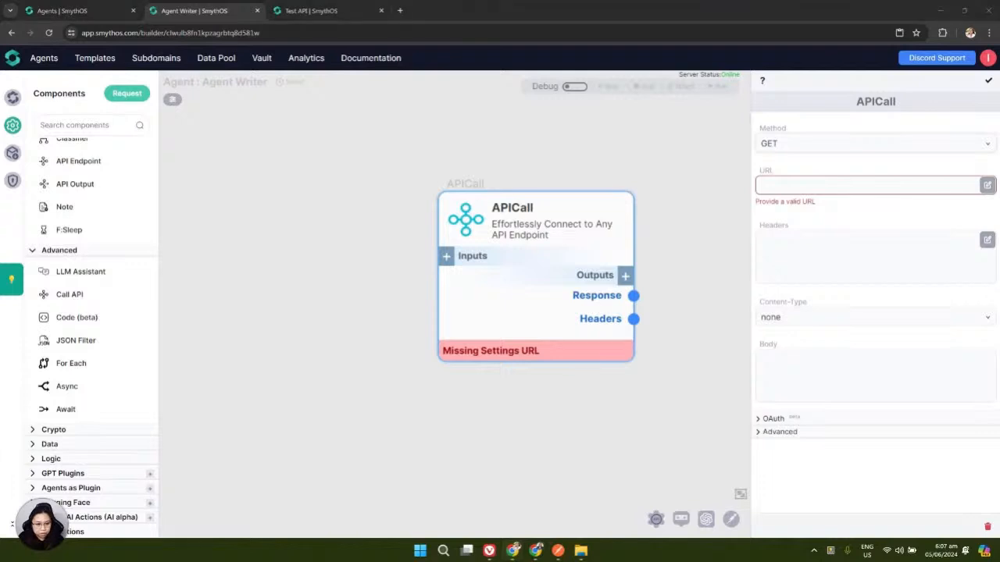
left_click(805, 185)
left_click(806, 185)
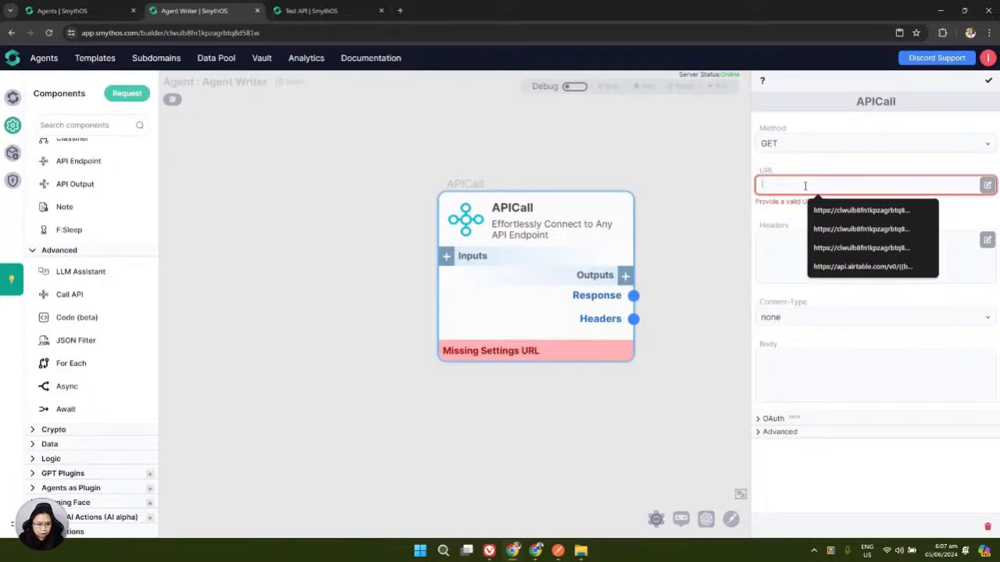
type("htt")
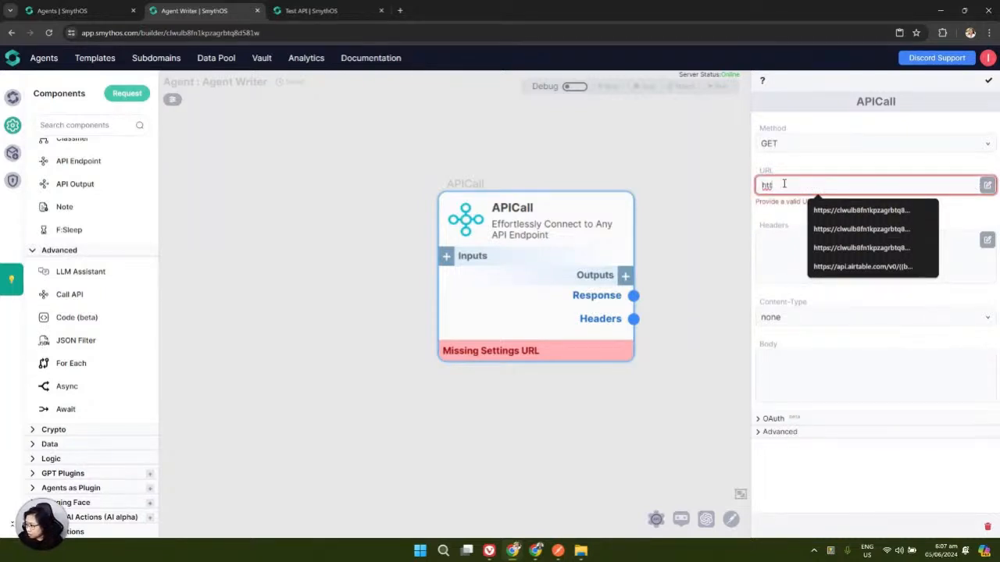
type("p")
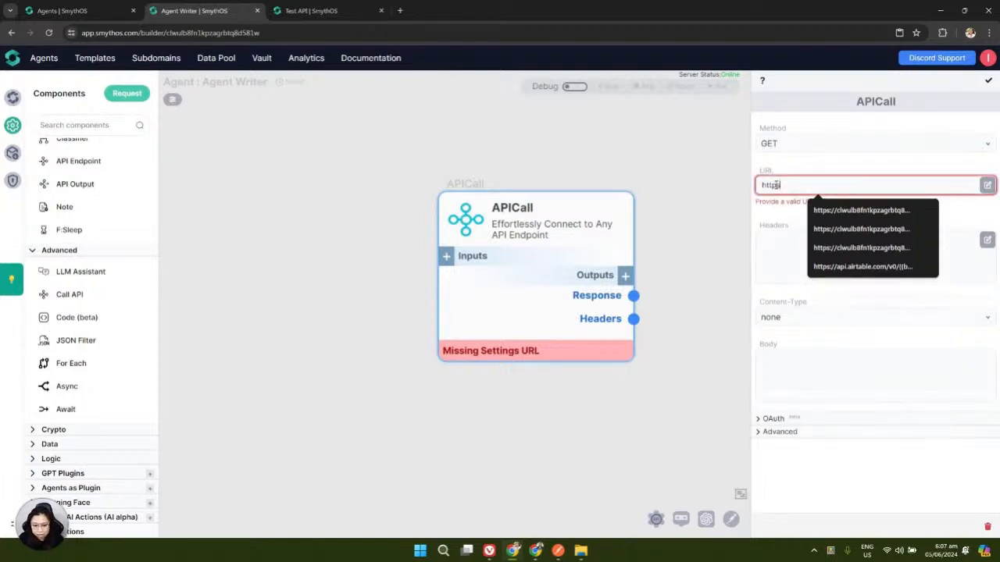
type("s")
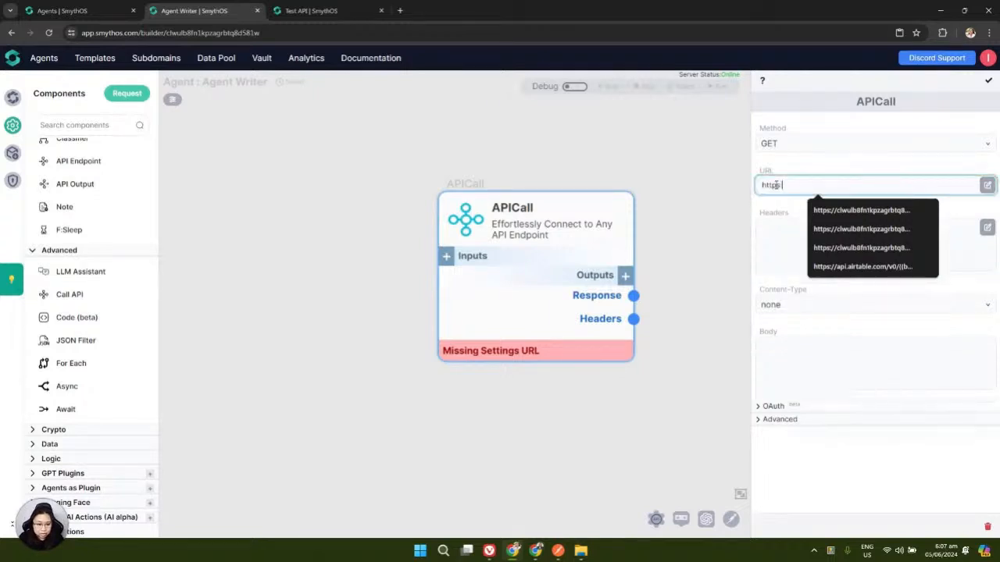
type("://")
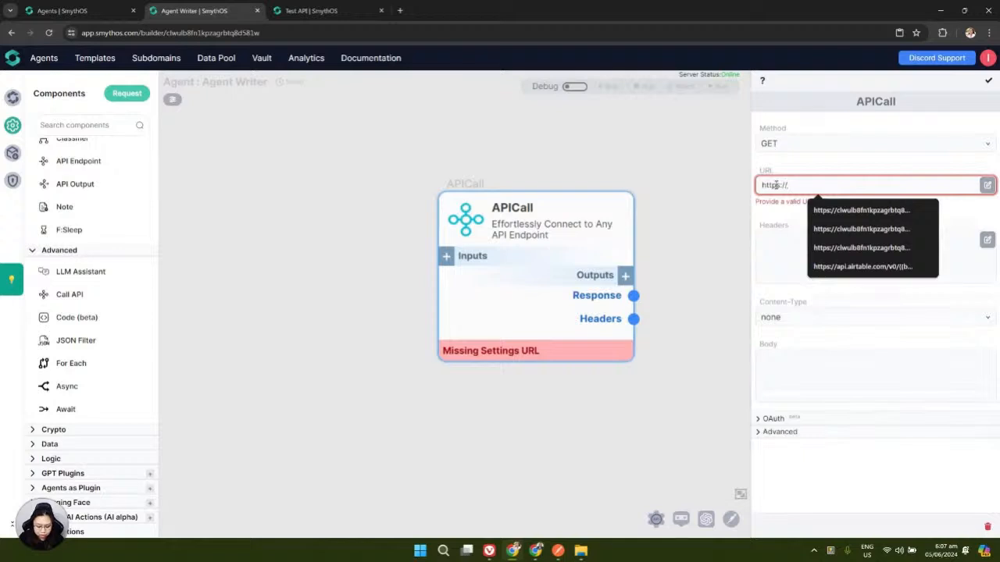
type("example.com")
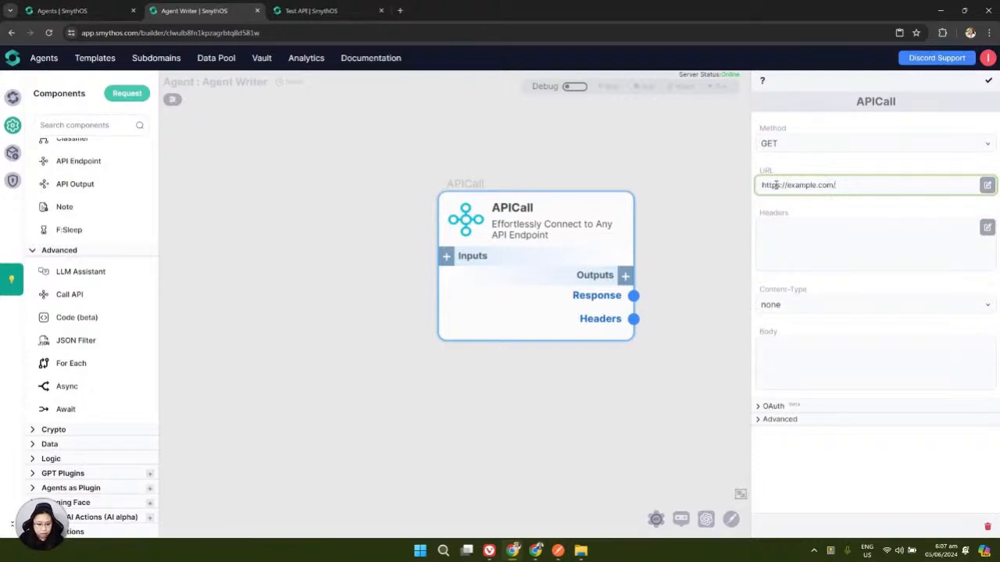
Append /api/get_topics?topics=anything related to plant to the URL and widen the settings panel
type("/api")
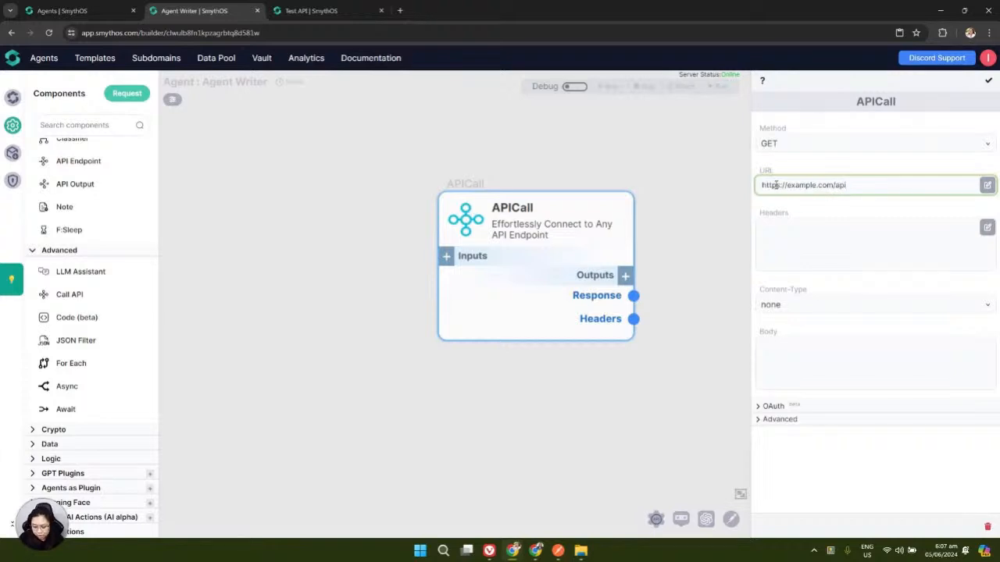
type("/get_t")
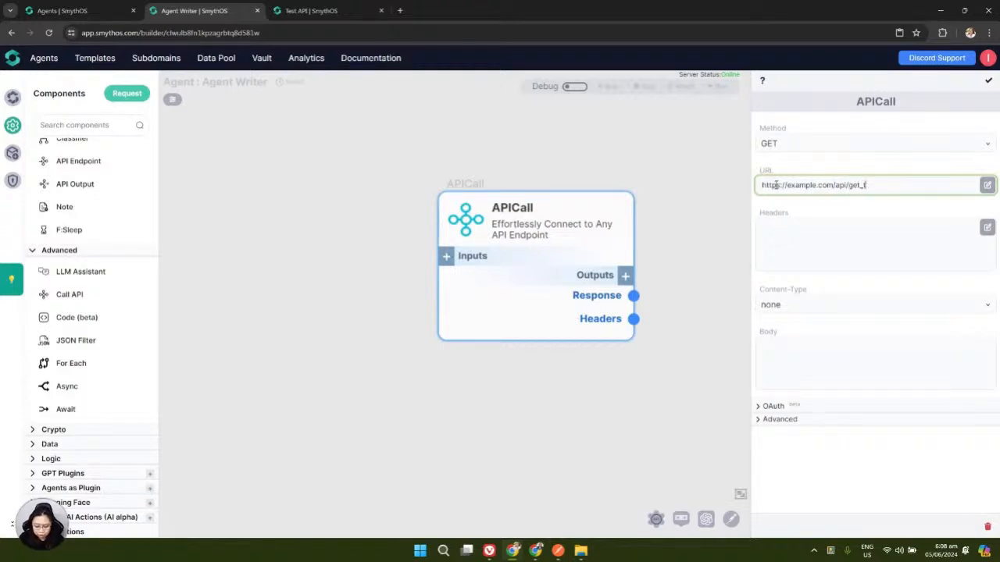
type("opics")
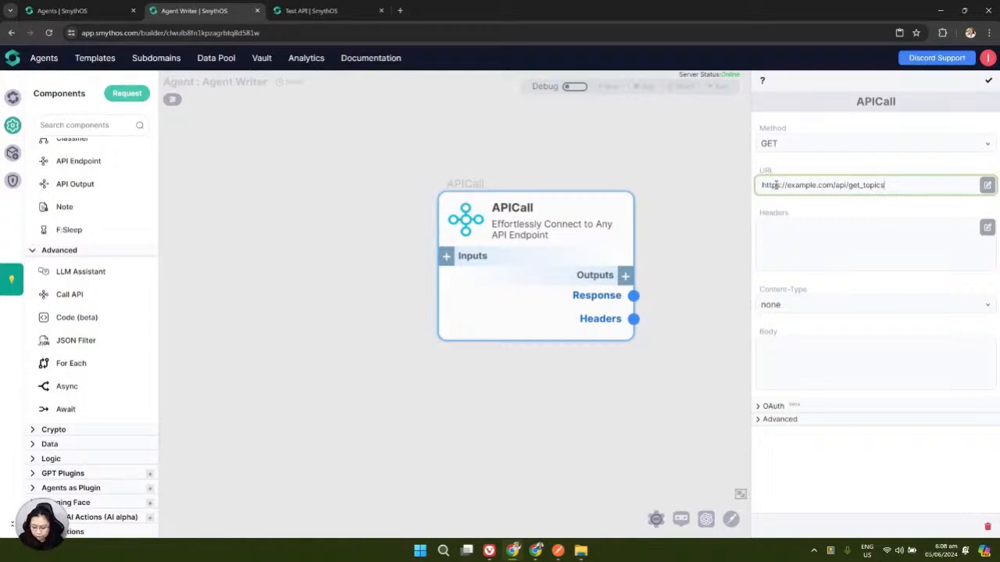
type("?topics")
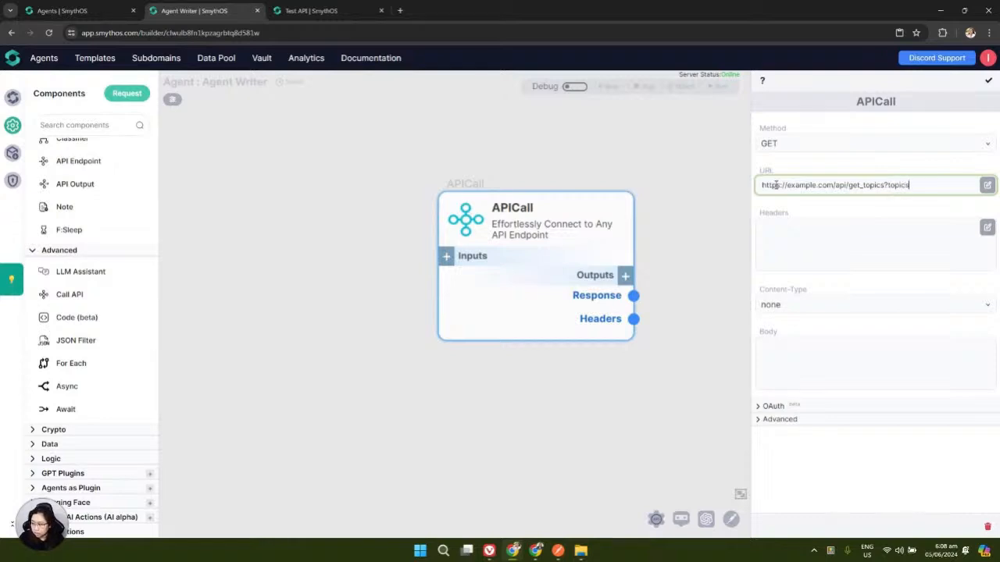
type("=")
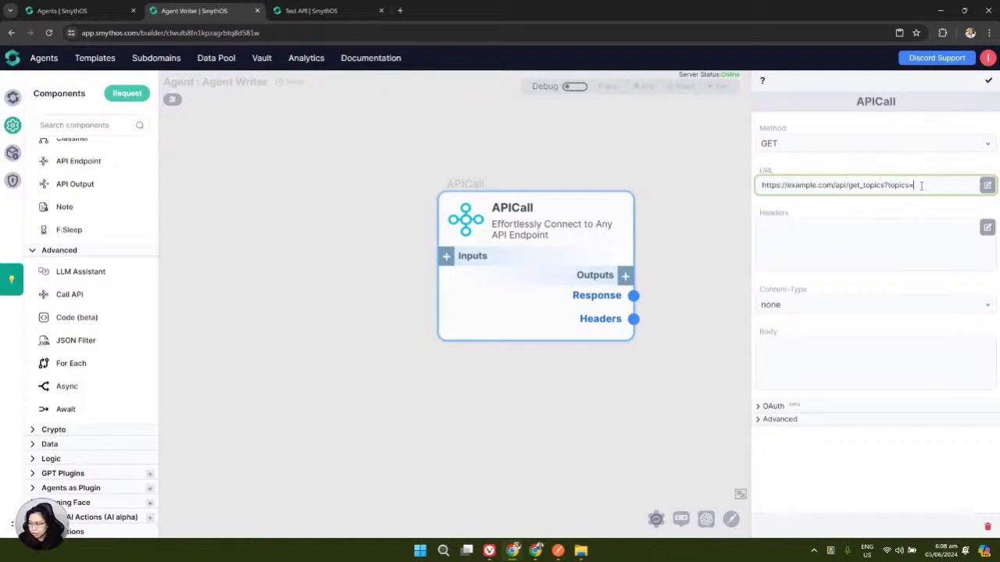
type("anything related to plant")
left_click_drag(751, 170, 667, 171)
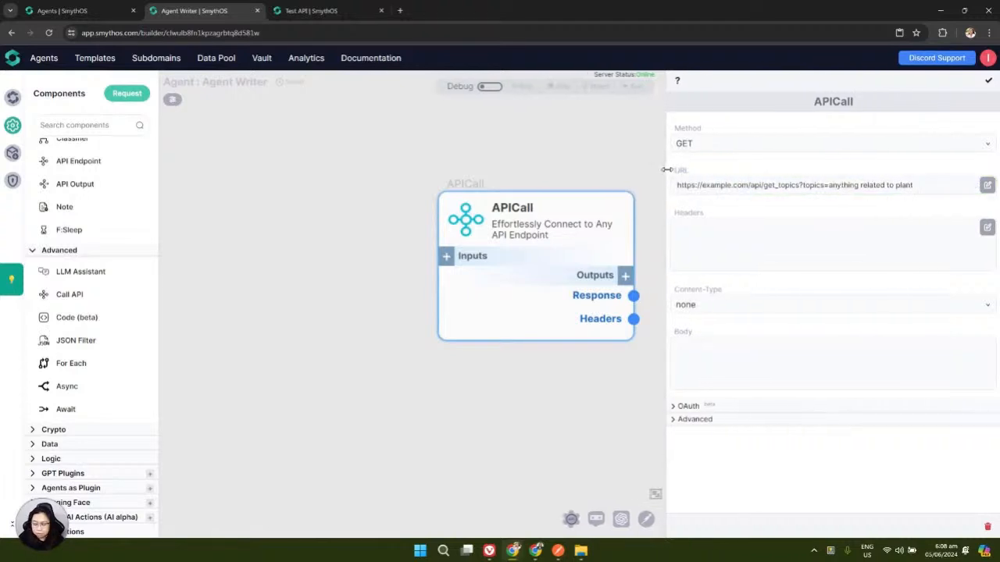
left_click(742, 184)
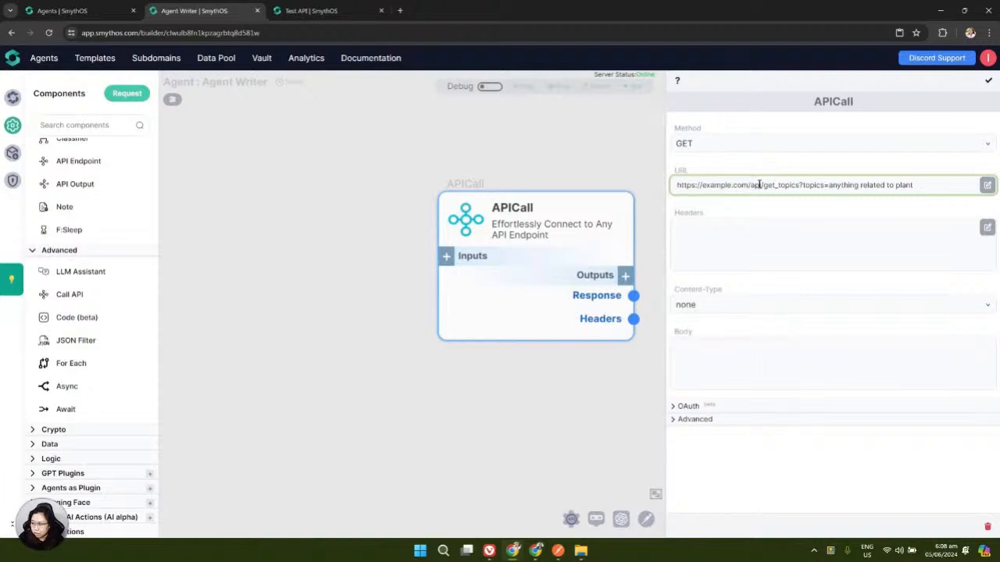
left_click(921, 188)
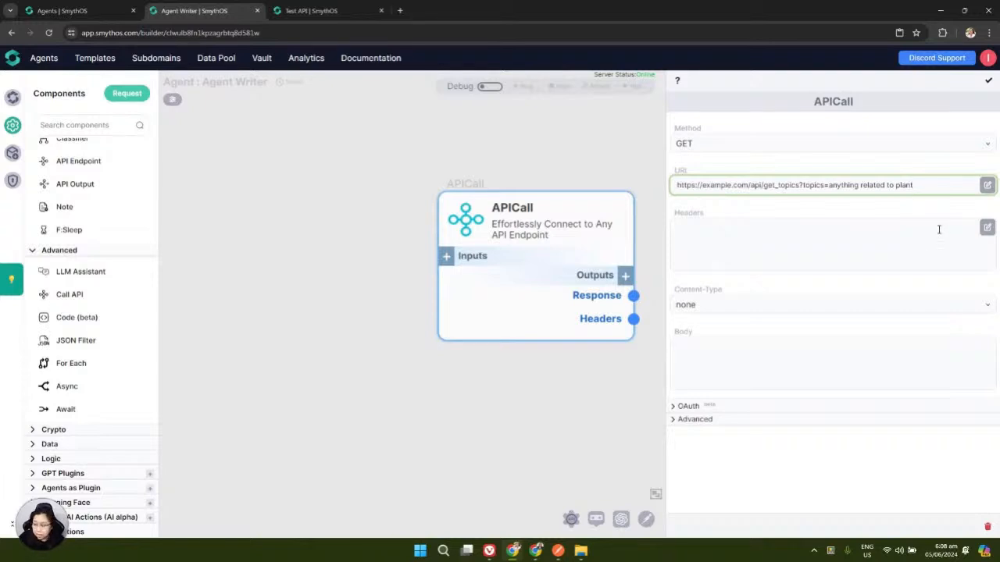
left_click(987, 228)
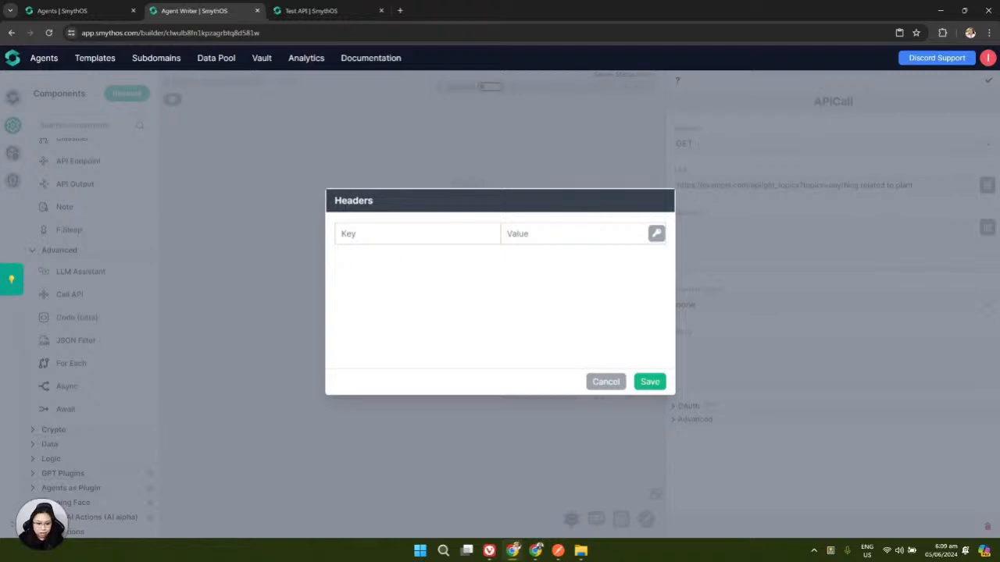
Add an Authorization header whose value is 'Bearer' followed by a token
left_click(395, 228)
type("Authorization")
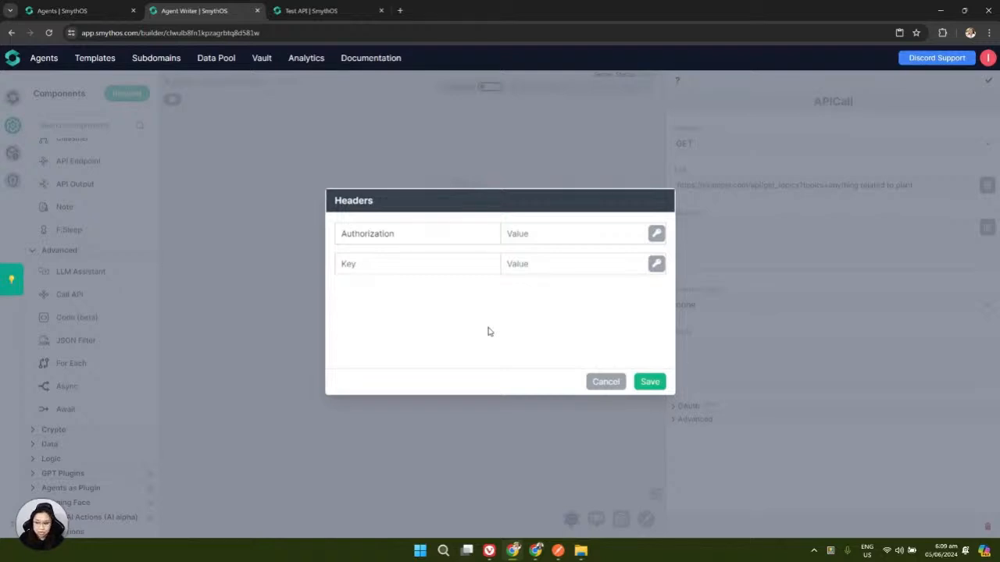
left_click(518, 237)
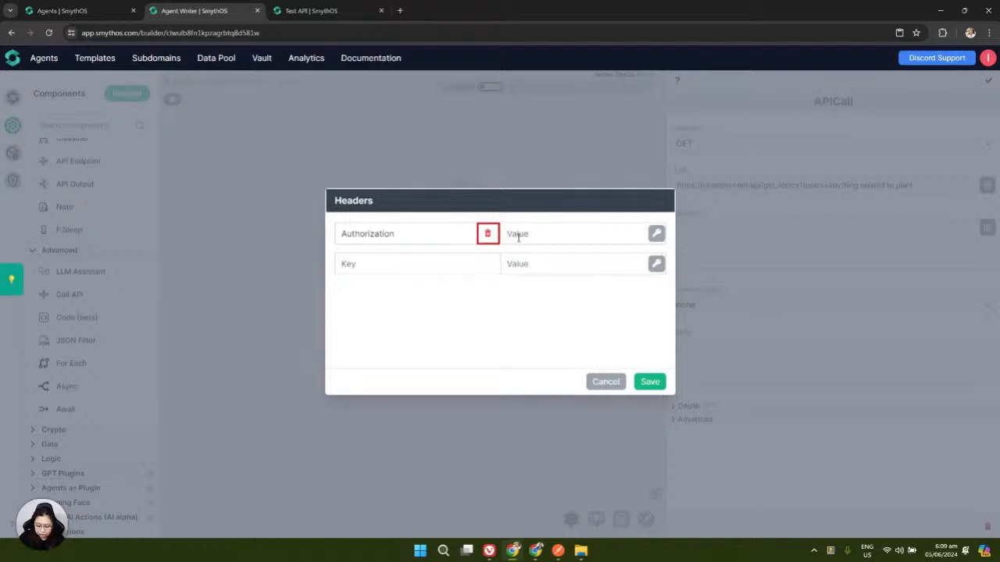
type("Bearer")
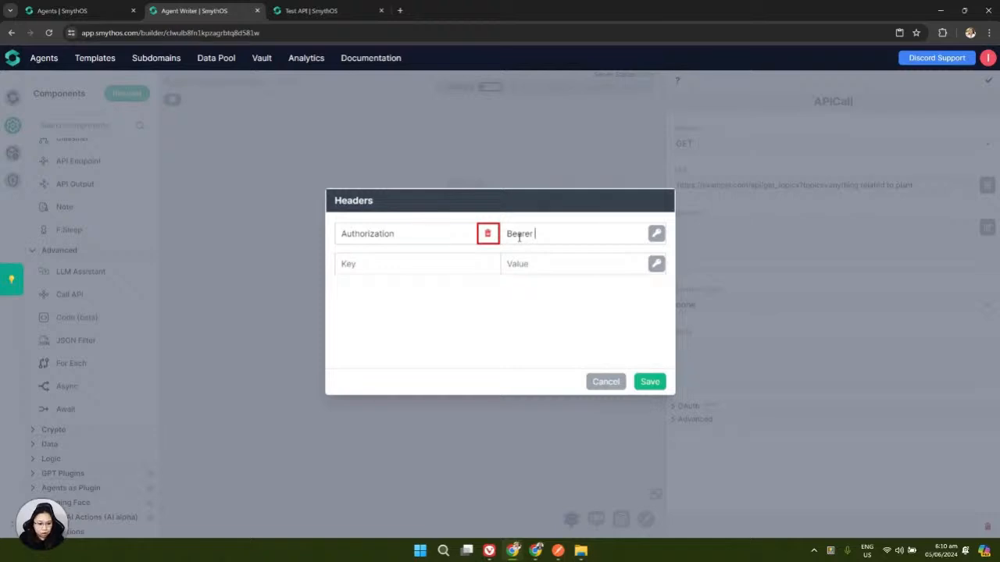
type("dja")
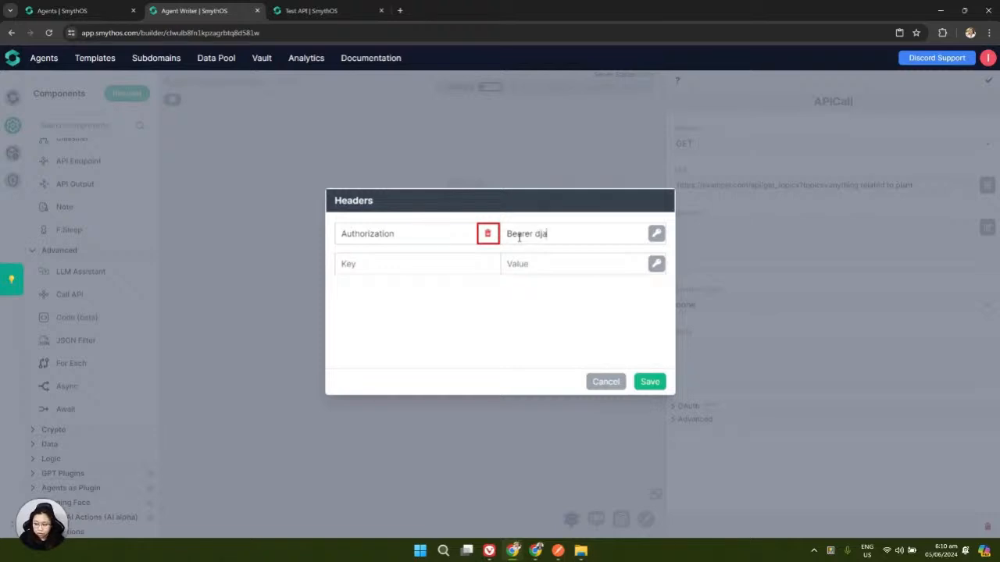
type("tsfdahdfoiasydusfdmn")
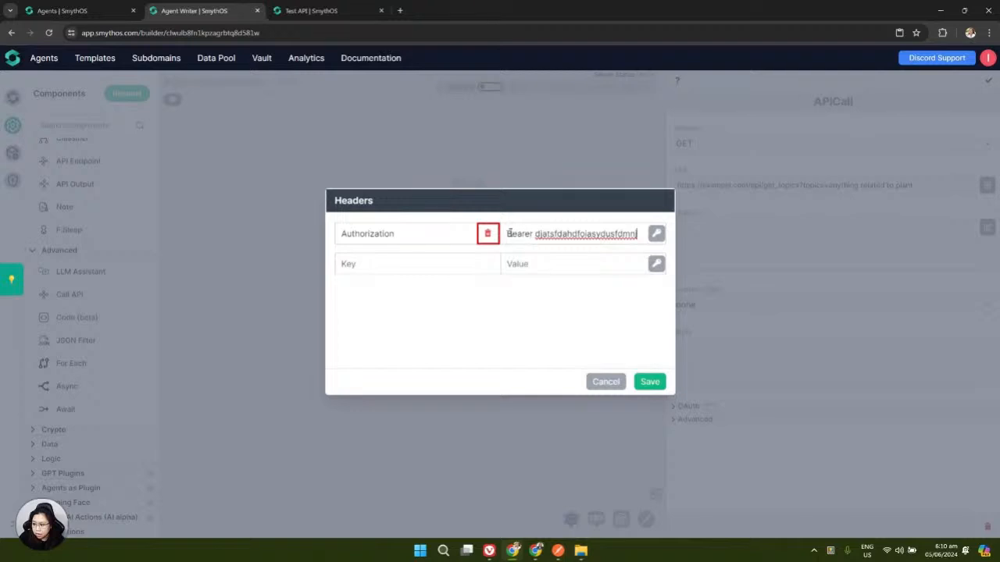
left_click_drag(506, 234, 635, 234)
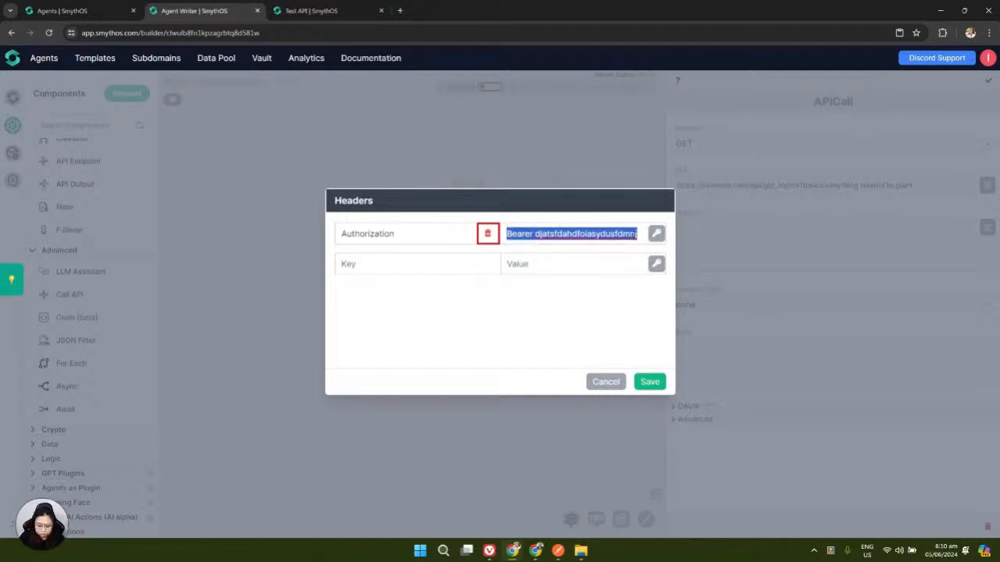
Replace the Authorization value with 'Basic' plus credentials and save the header
type("Basic")
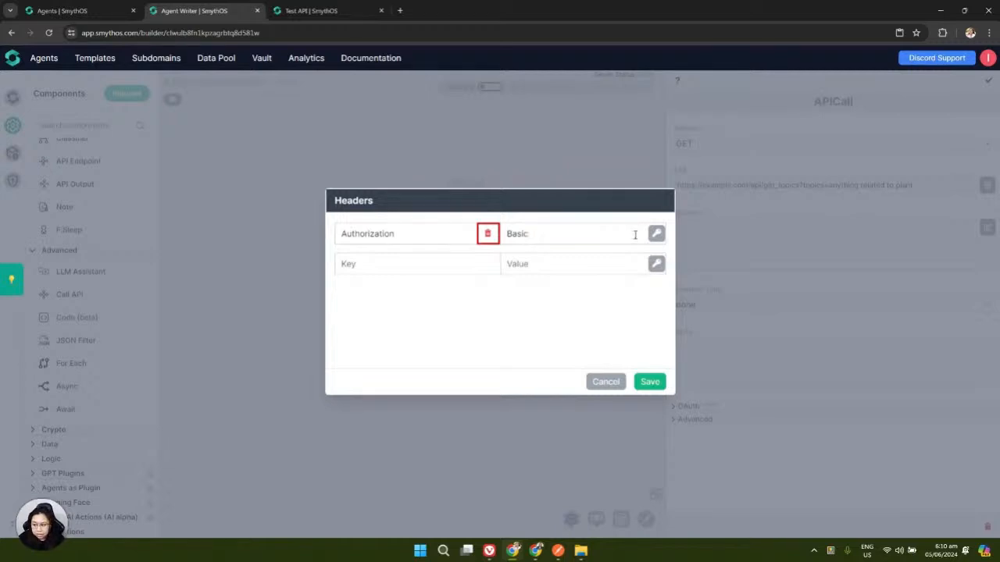
type("hsdahsdhsdahsd")
left_click(651, 382)
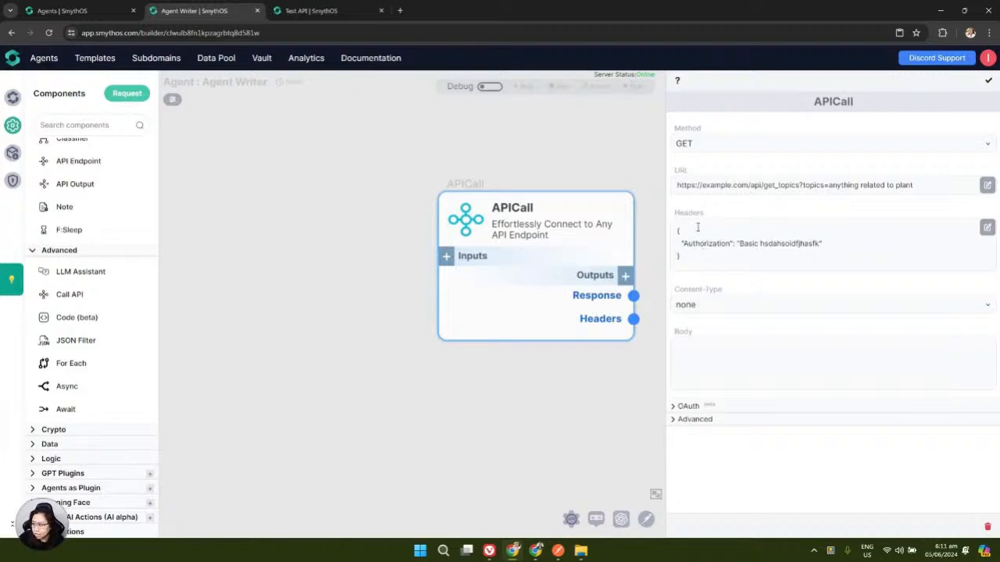
Delete the Authorization header, try then remove an x-api-key header, and close without saving
left_click(986, 227)
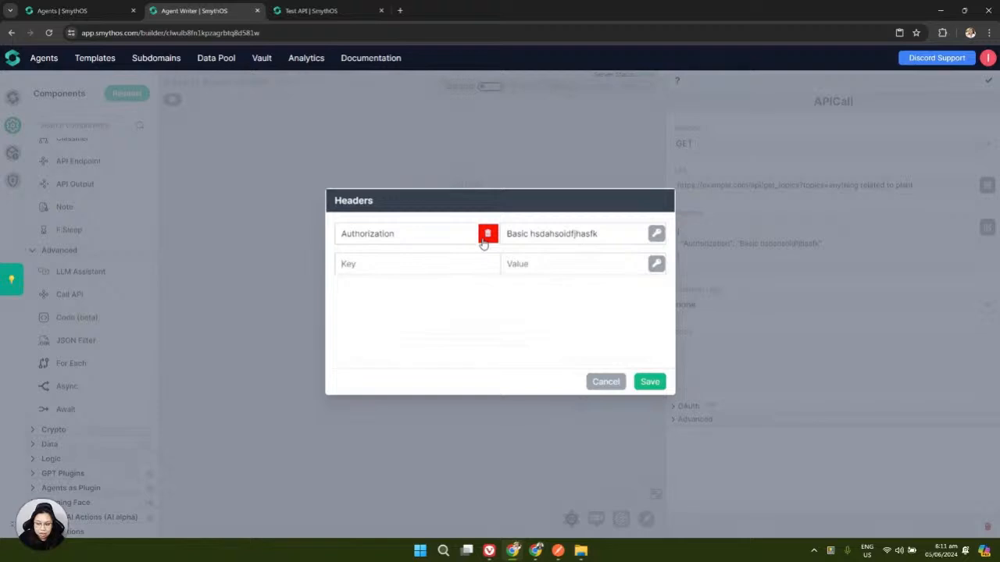
left_click(487, 235)
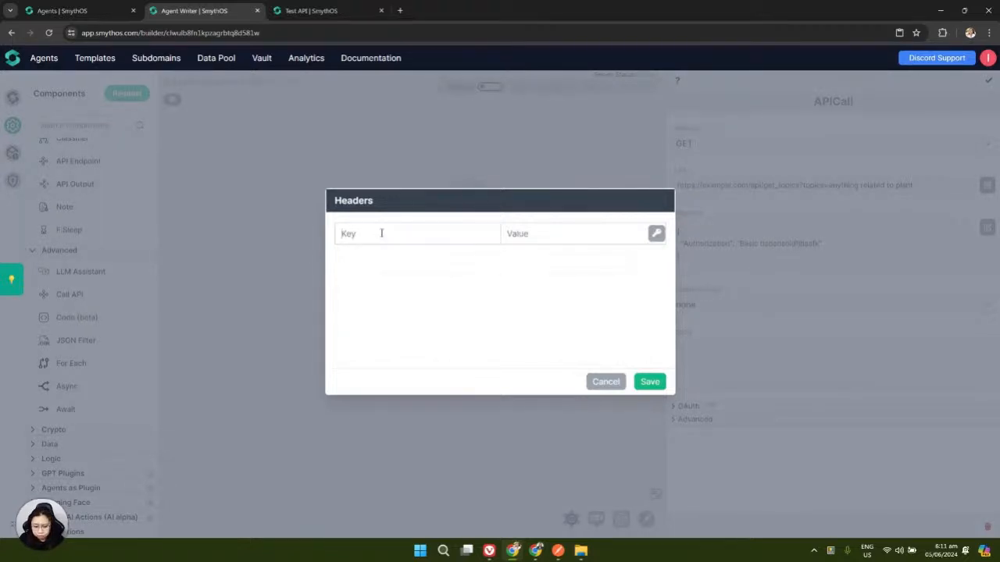
type("x-api-key")
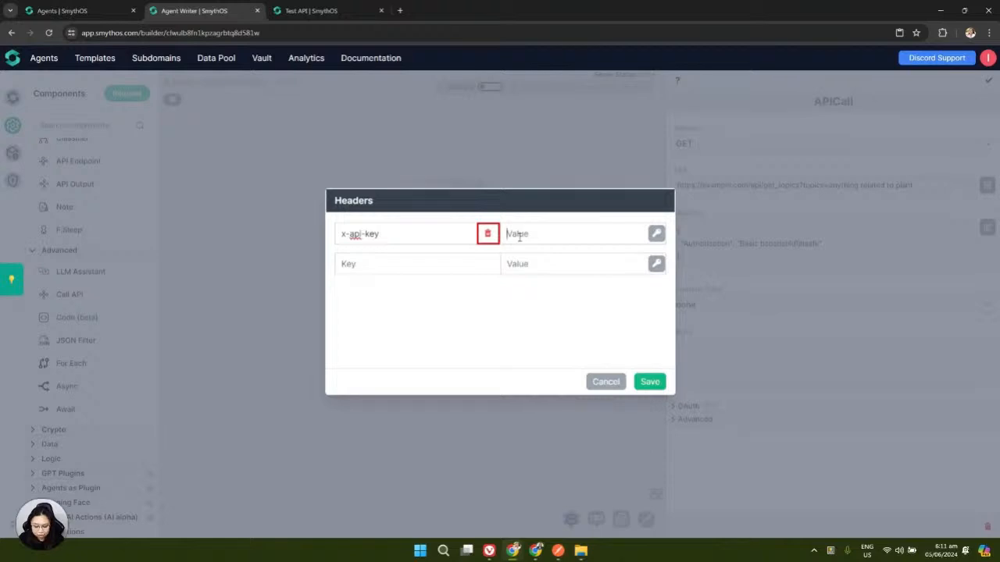
type("oudfisdfhdsafhdsjfhdsjfdsjfhgjh")
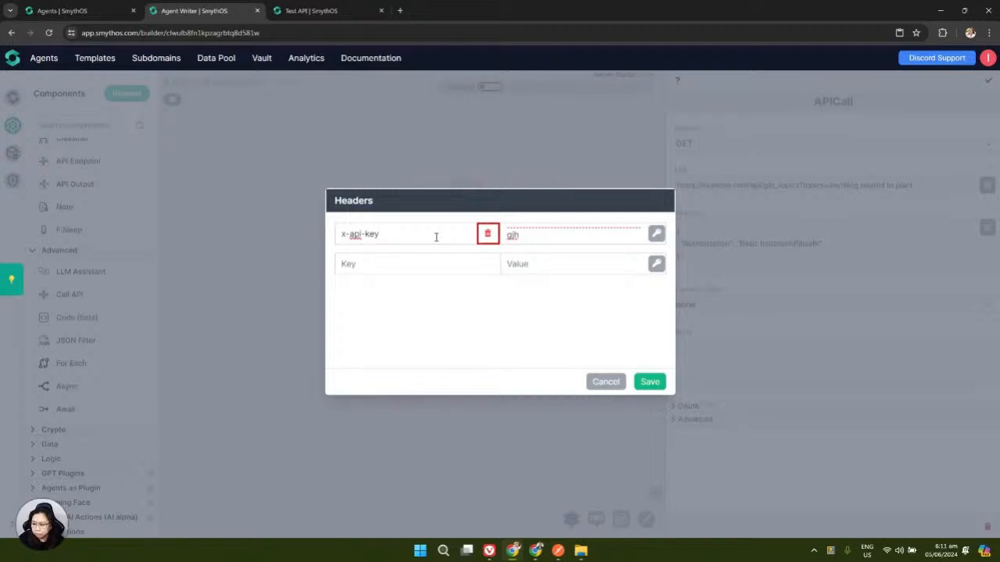
left_click(489, 235)
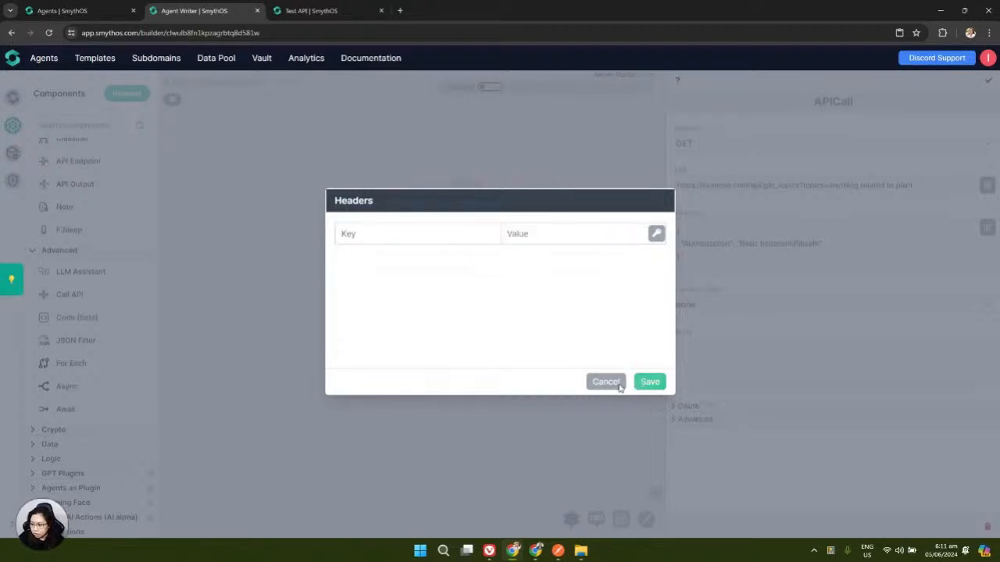
left_click(610, 386)
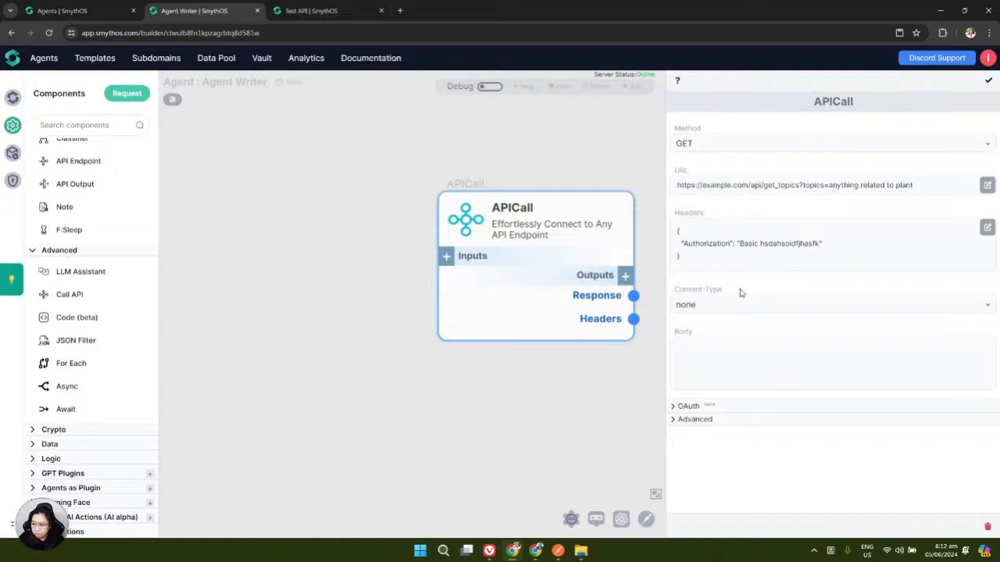
Review the APICall's Content-Type options, leave it as none, and close its settings
left_click(968, 315)
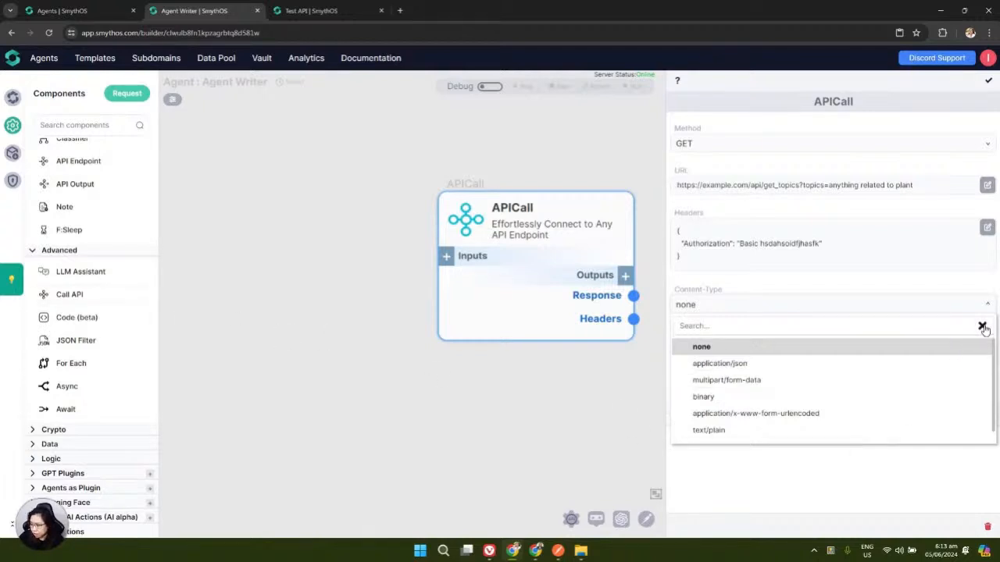
left_click(990, 85)
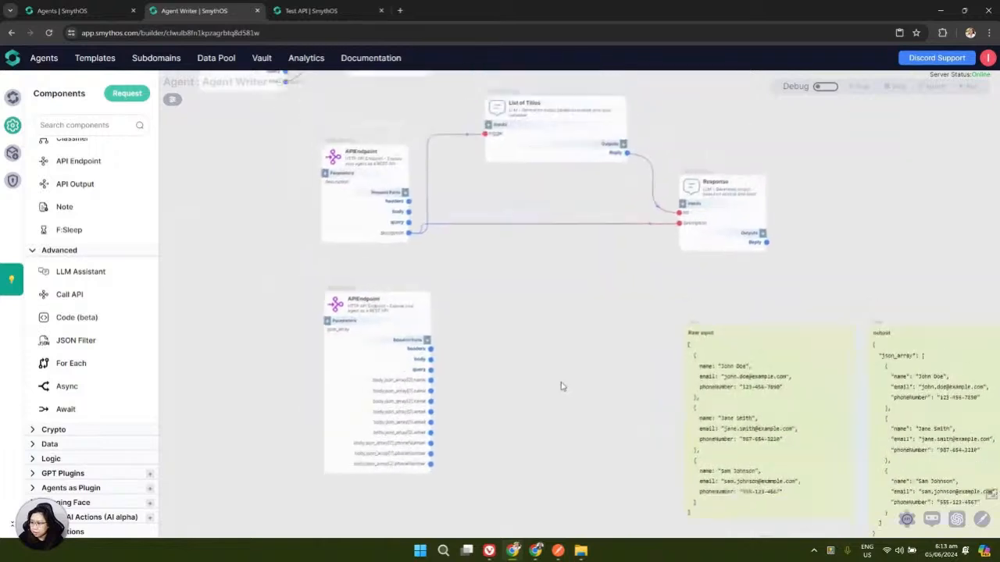
From Agent Settings, open the Test Domain's API documentation in Swagger UI
scroll(422, 411, "up", 5)
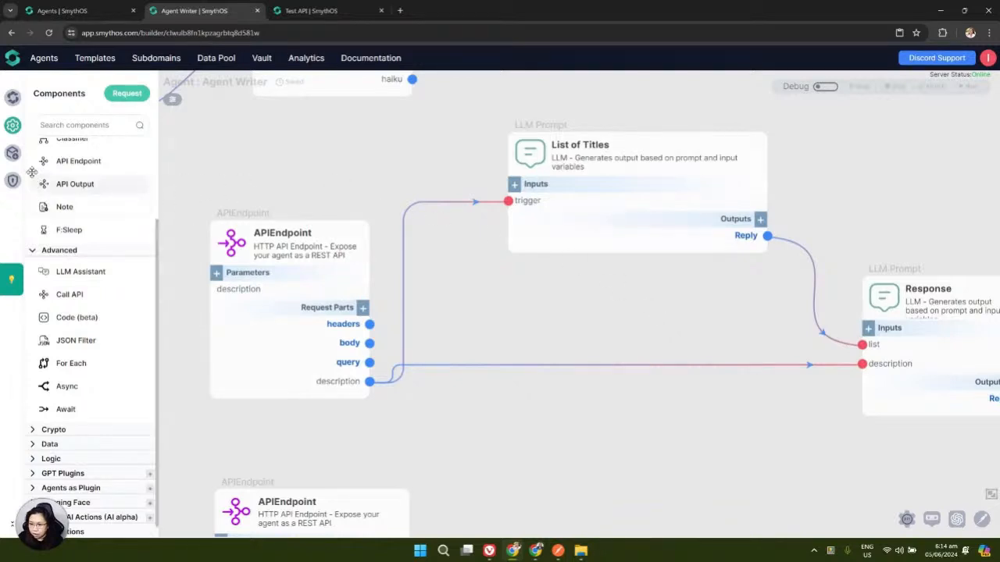
left_click(12, 100)
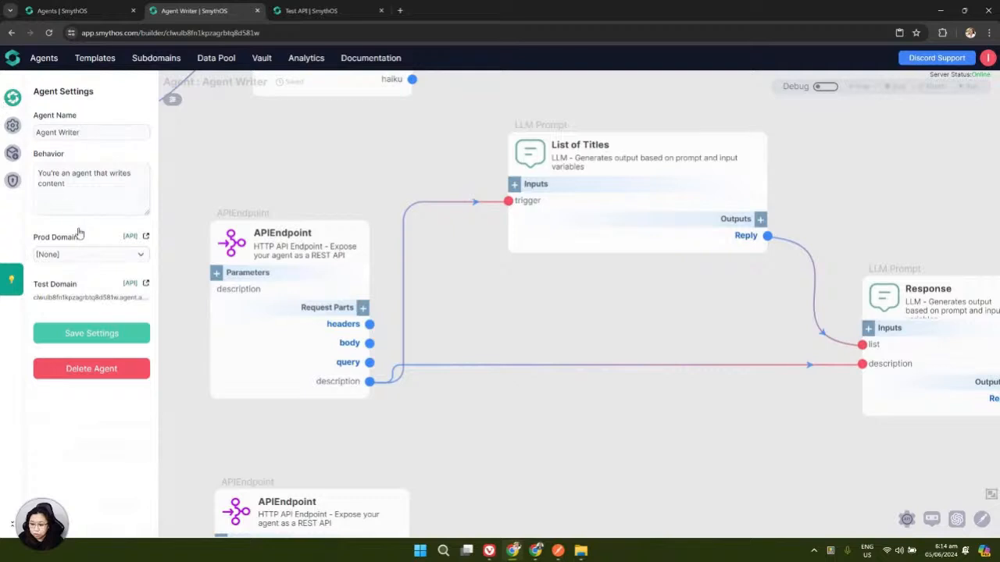
left_click(129, 286)
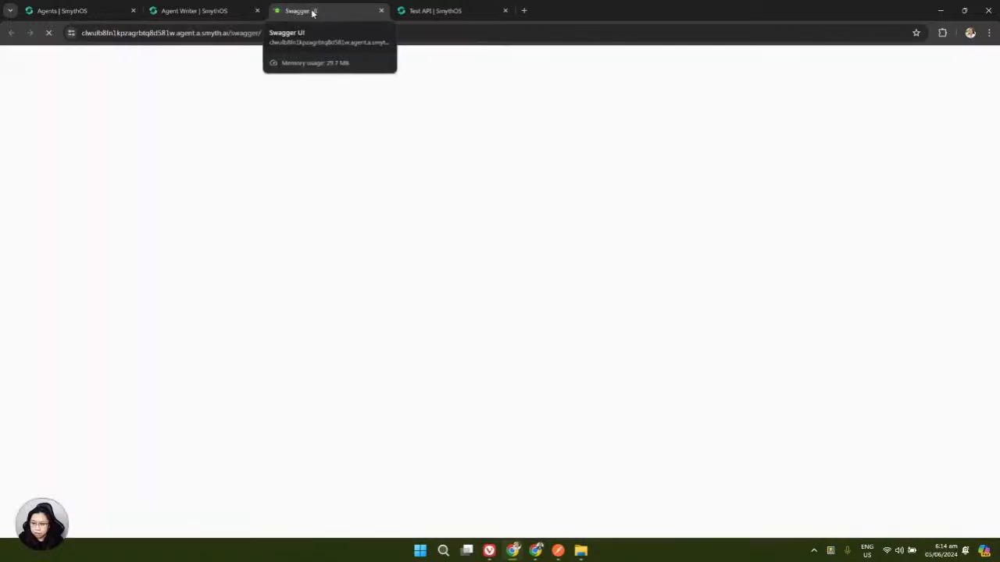
Drag a new Call API component from the Advanced category onto the Test API canvas
left_click(417, 16)
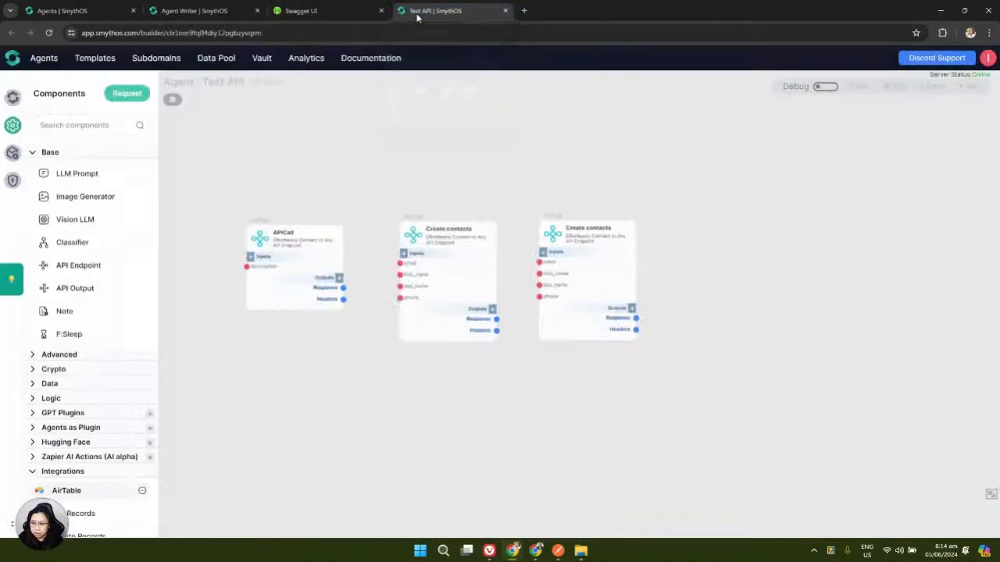
left_click(304, 12)
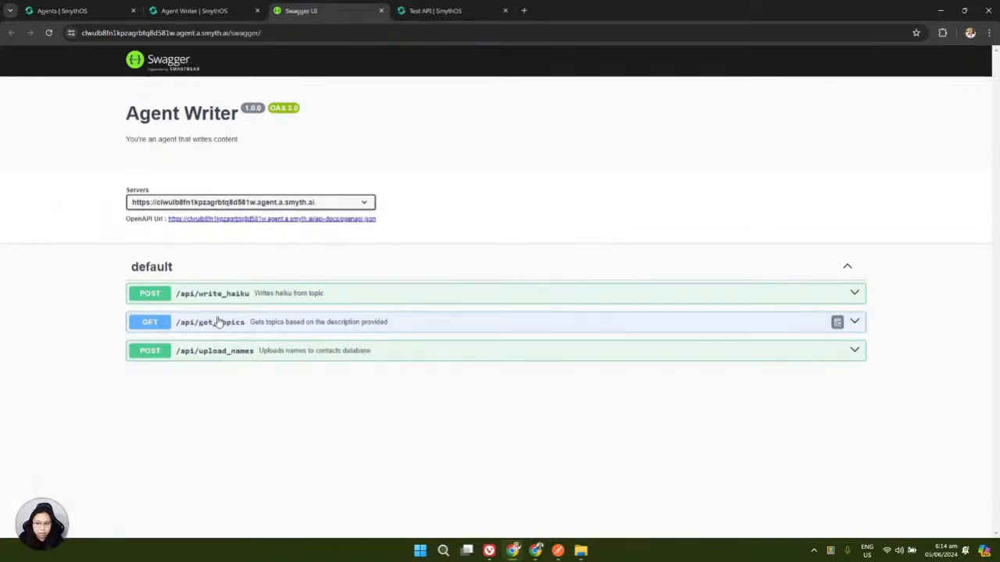
left_click(450, 12)
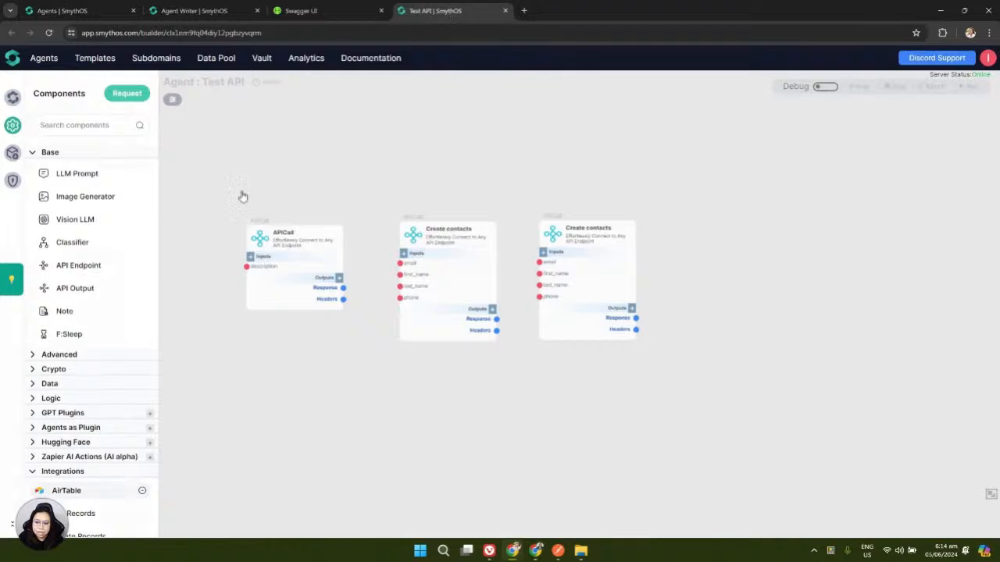
scroll(211, 271, "up", 5)
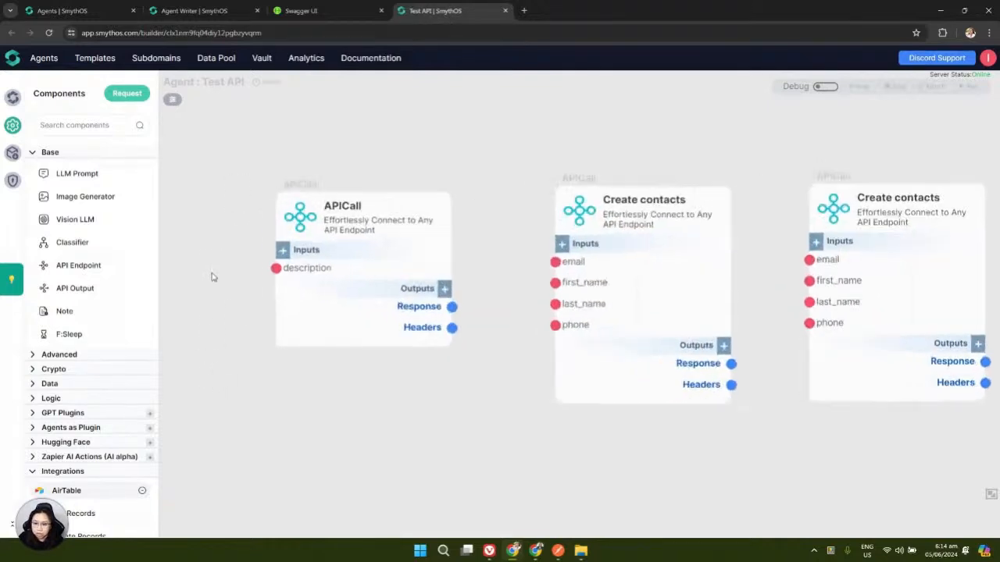
left_click_drag(184, 262, 263, 145)
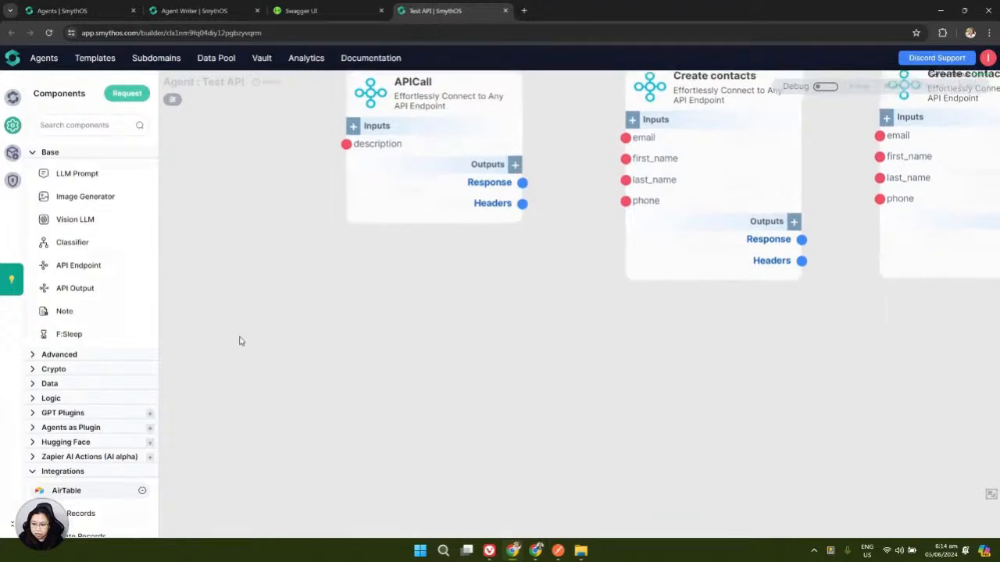
left_click_drag(239, 331, 210, 229)
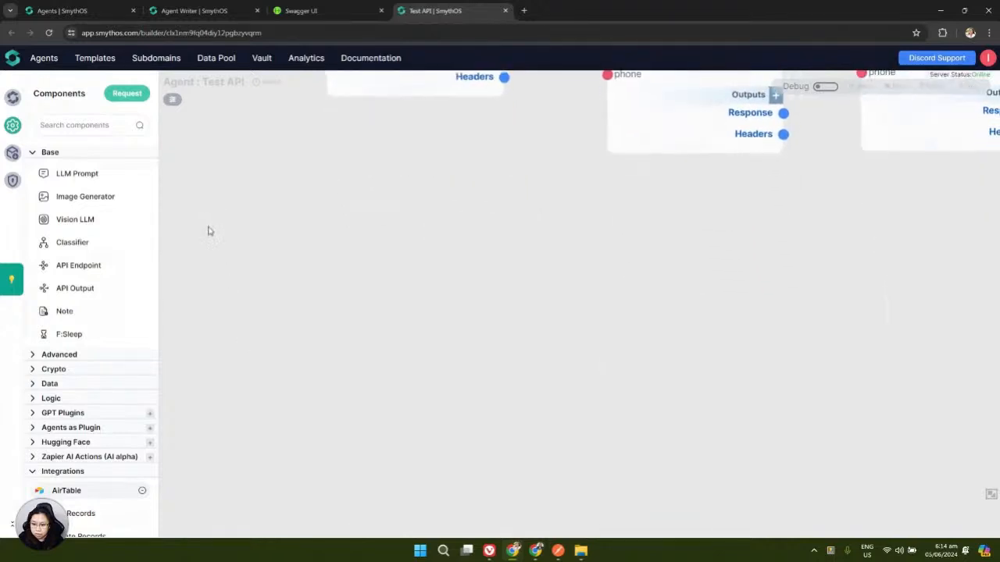
left_click(43, 356)
left_click_drag(69, 399, 383, 322)
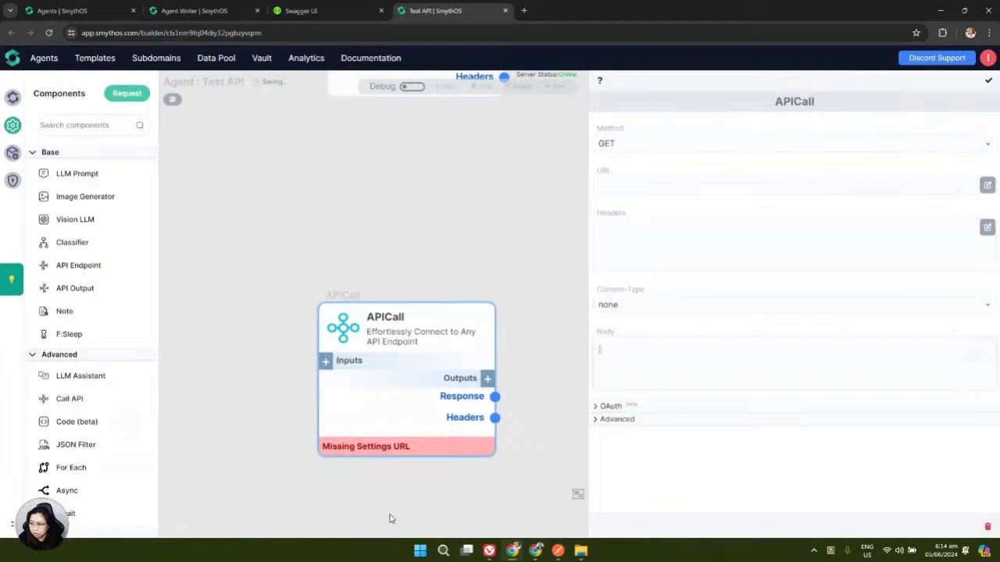
Expand GET /api/get_topics in Swagger UI to see its description parameter
left_click(321, 12)
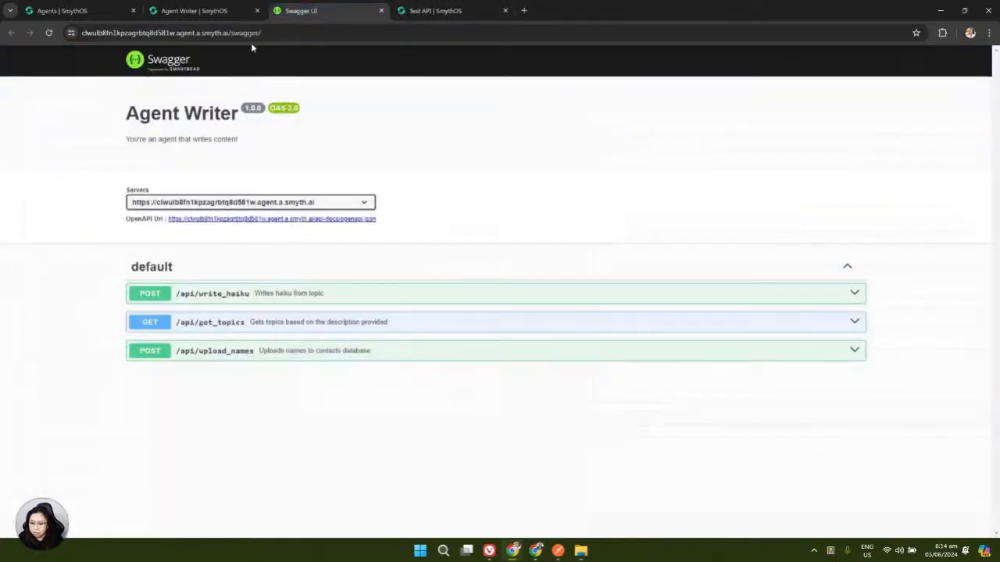
left_click(857, 323)
scroll(646, 240, "down", 1)
Enable Try it out for get_topics and enter 'anything' as the description
scroll(645, 240, "down", 2)
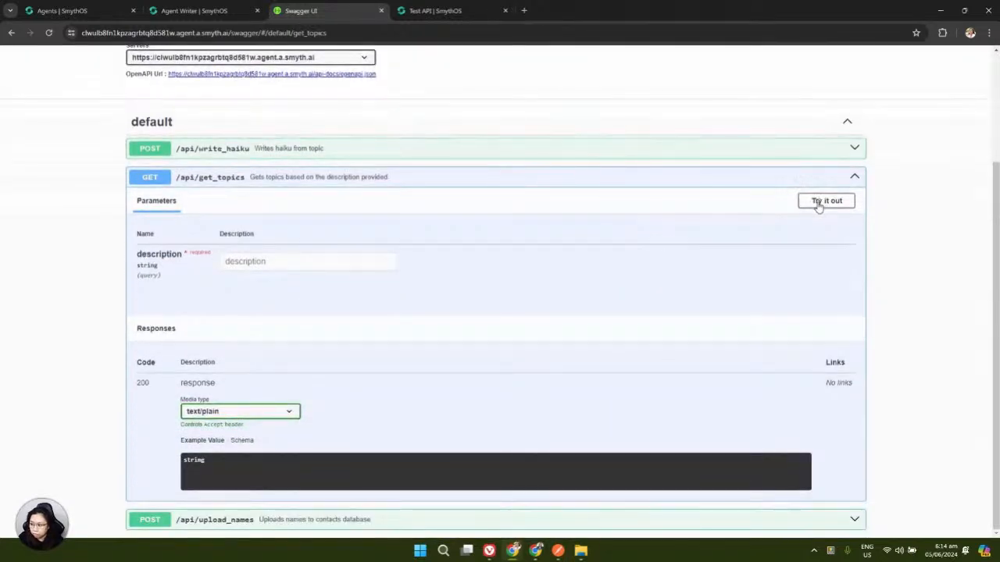
left_click(820, 202)
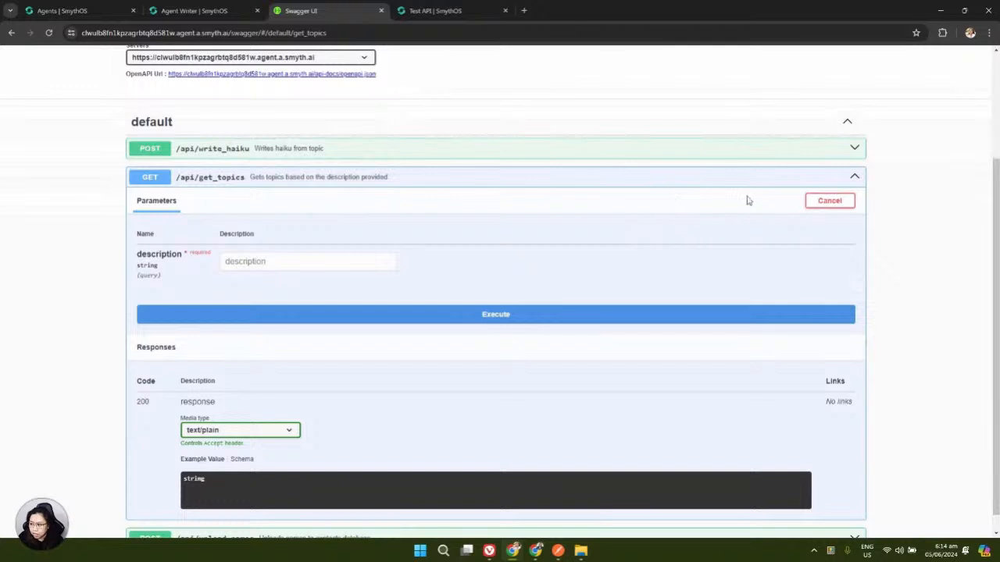
left_click(267, 261)
type("anything")
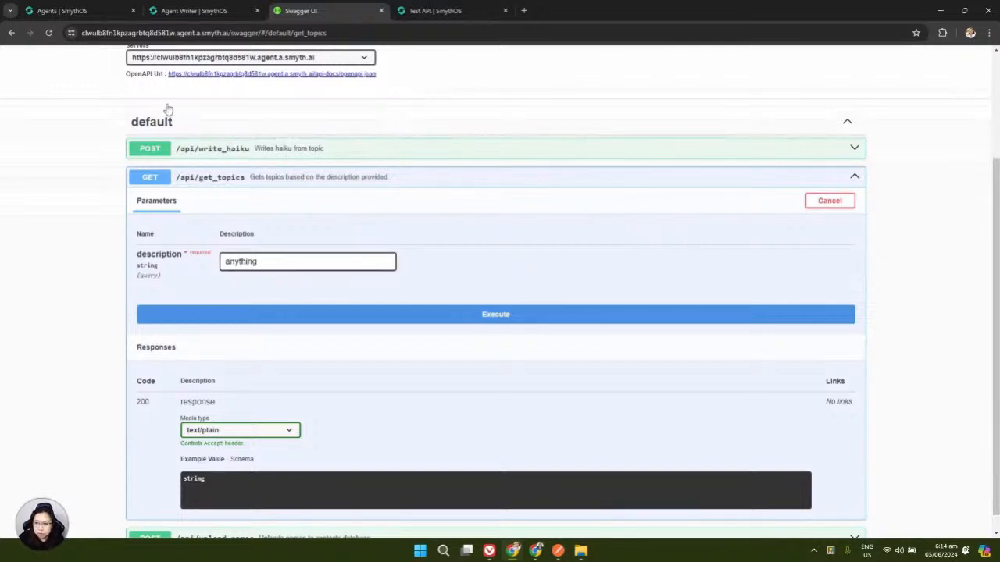
left_click(200, 16)
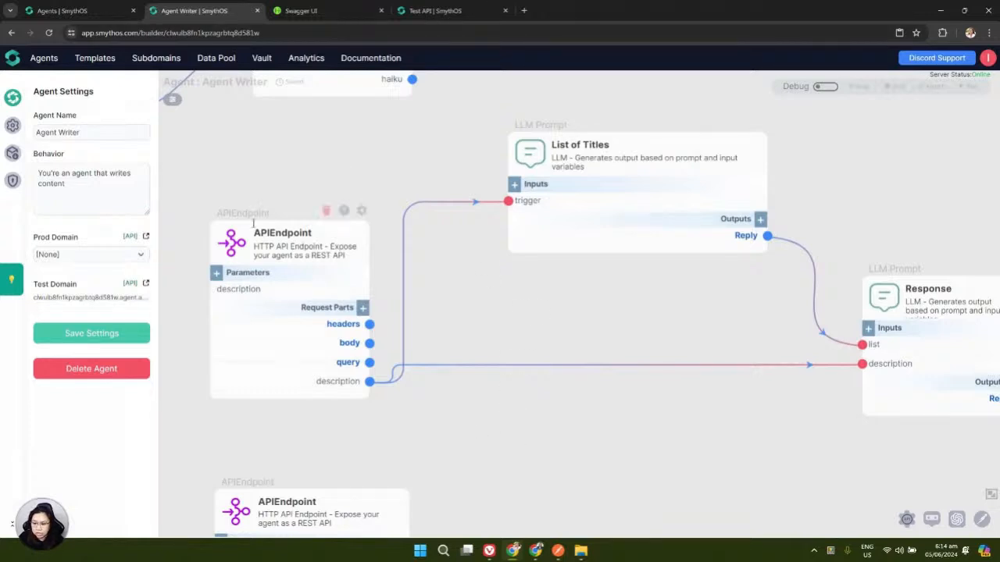
left_click_drag(458, 314, 441, 317)
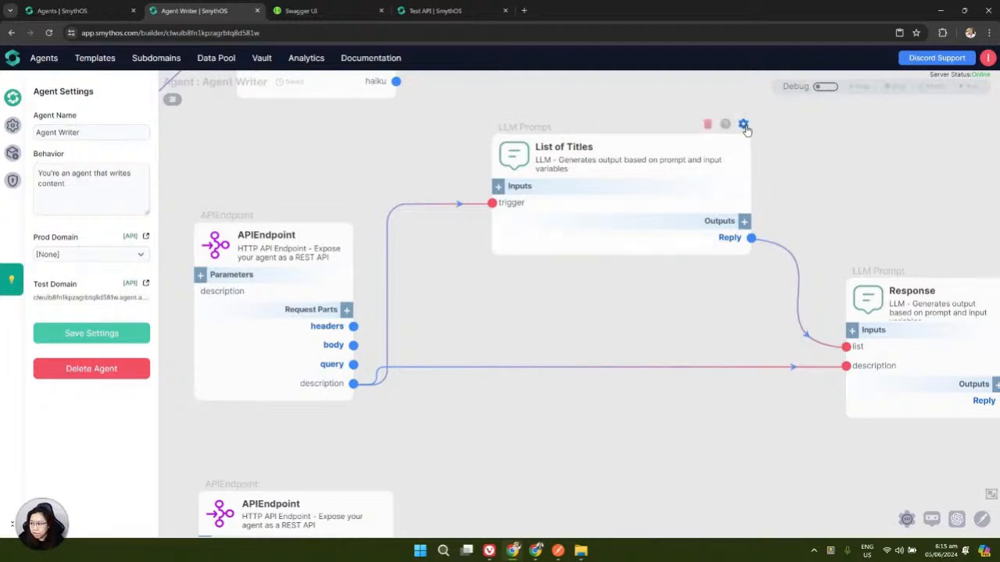
left_click(745, 127)
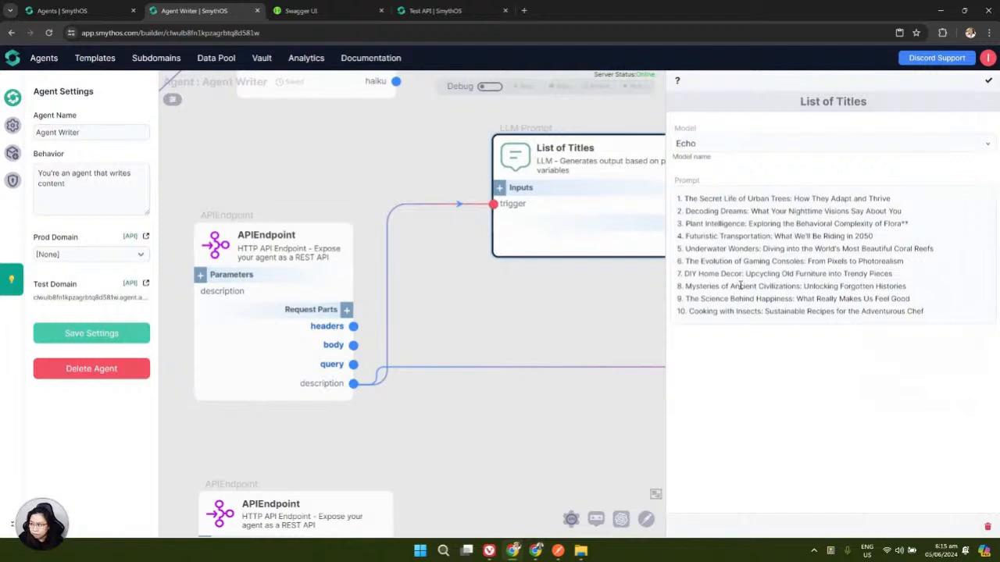
left_click(986, 84)
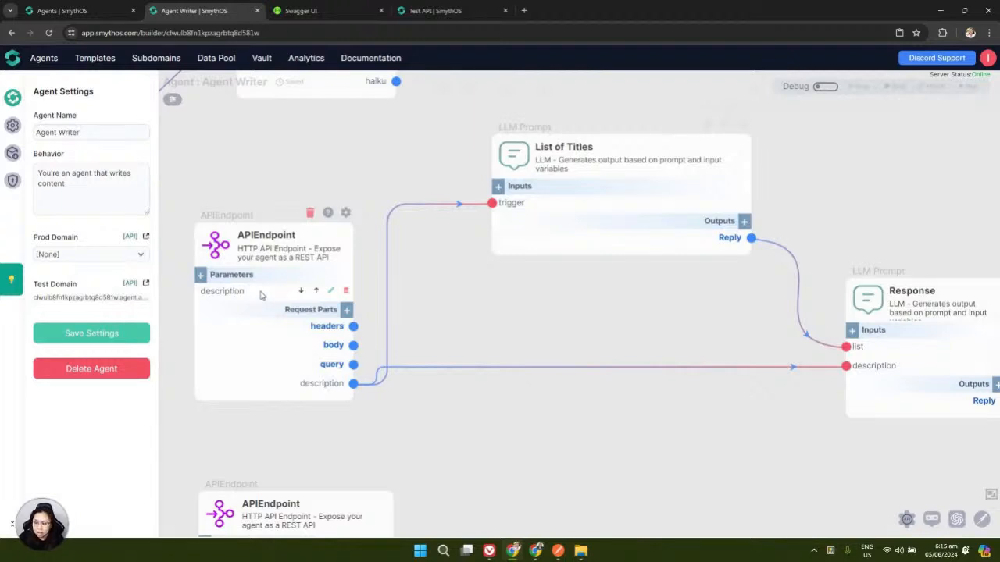
left_click_drag(484, 320, 408, 346)
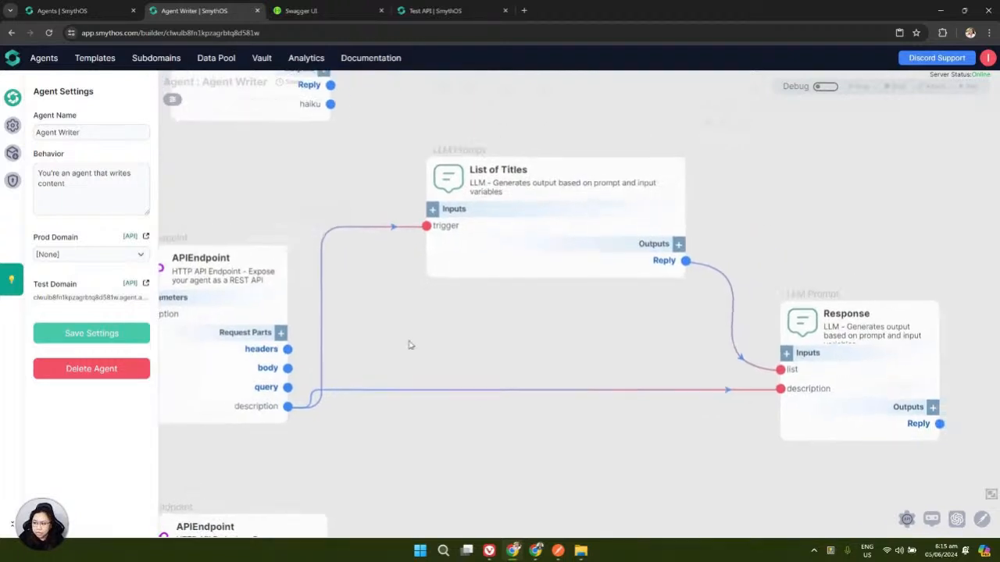
left_click(662, 151)
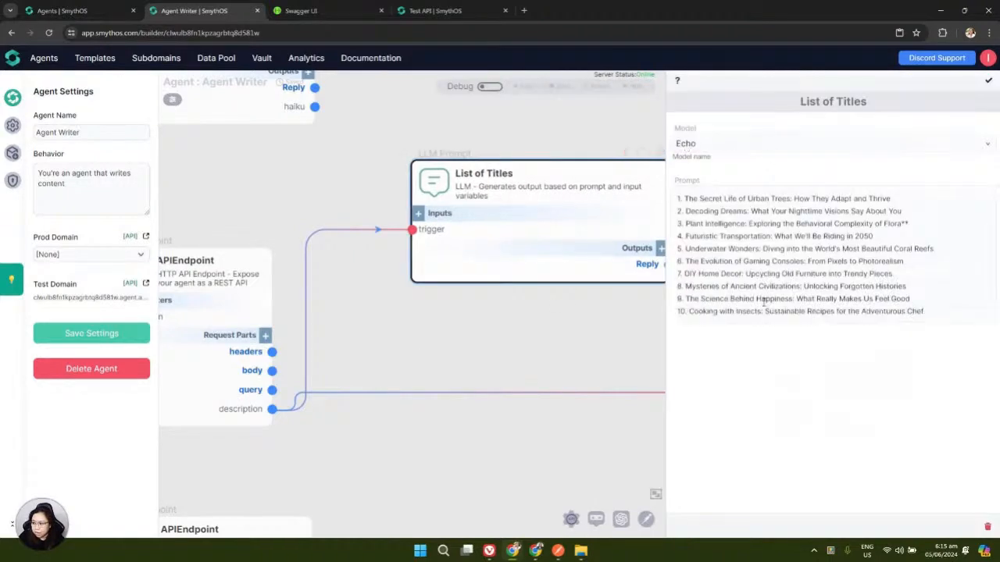
left_click(987, 81)
left_click_drag(536, 316, 371, 269)
left_click_drag(421, 313, 574, 335)
left_click_drag(446, 310, 496, 300)
Run get_topics with the description 'anything related to plants or trees'
left_click(298, 11)
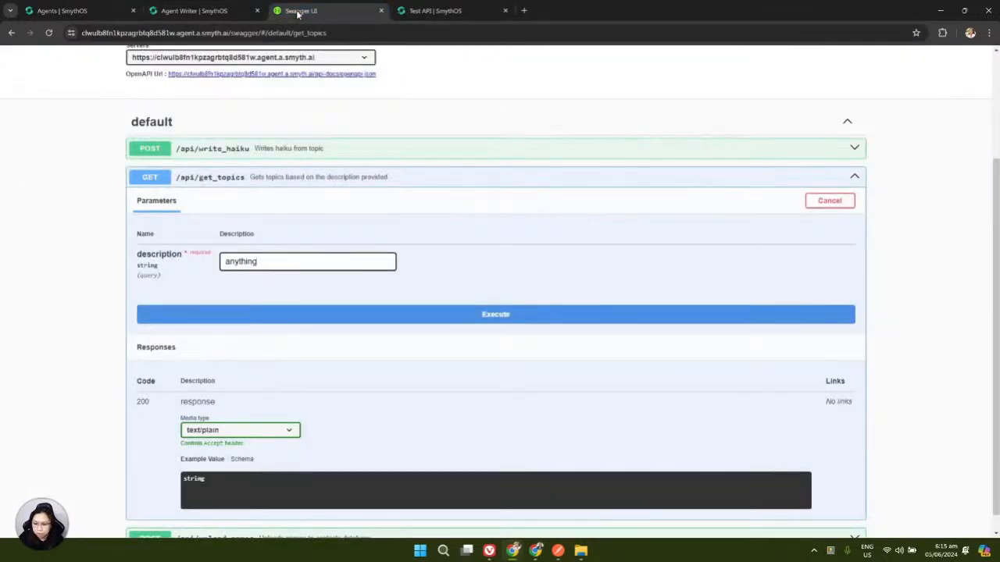
type("related to p")
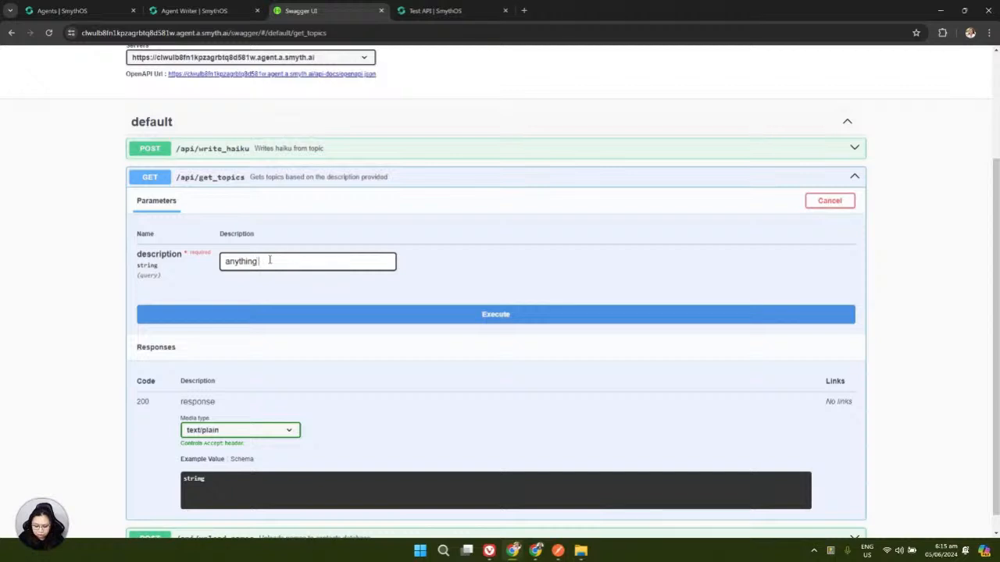
type("lants or trees")
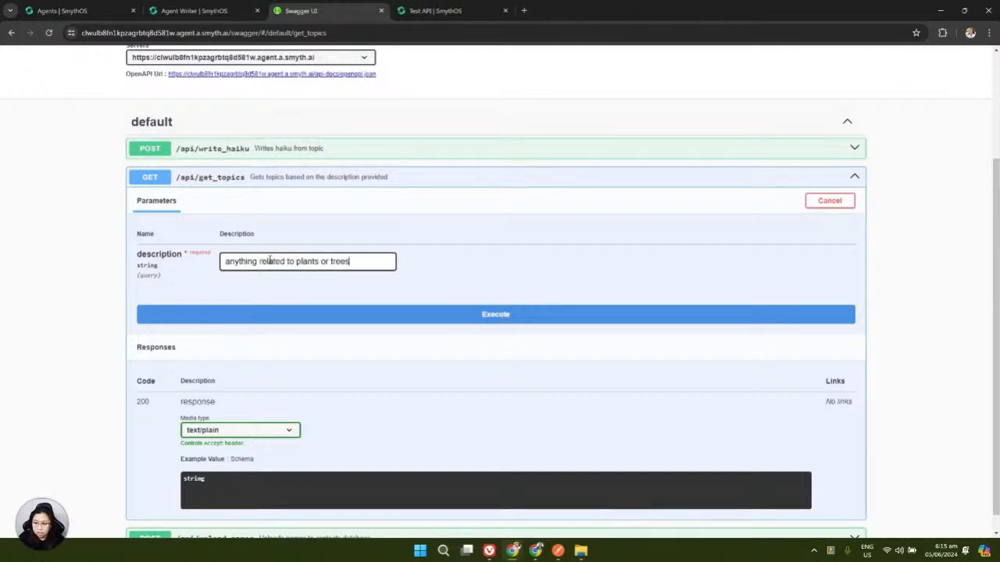
left_click(194, 11)
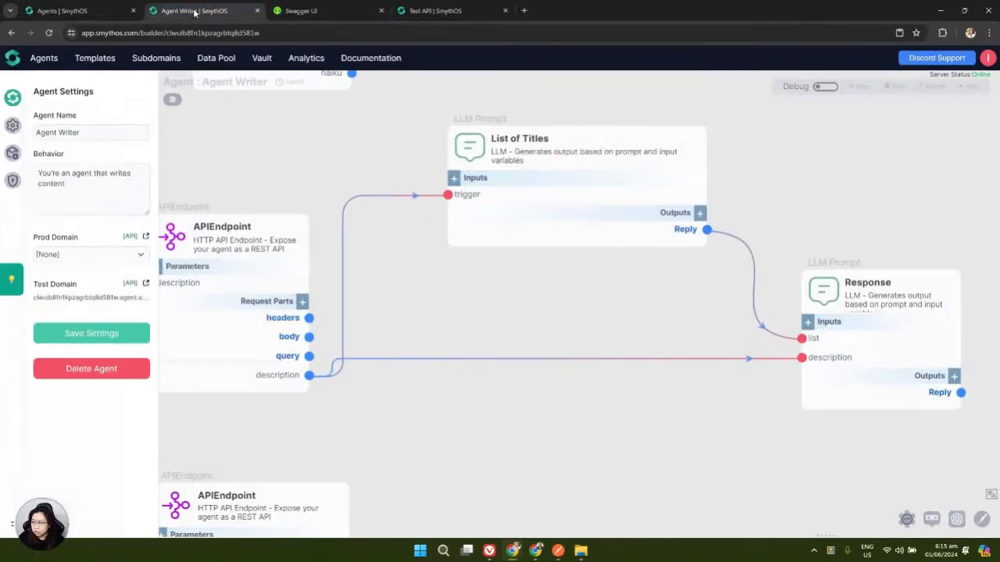
left_click(341, 13)
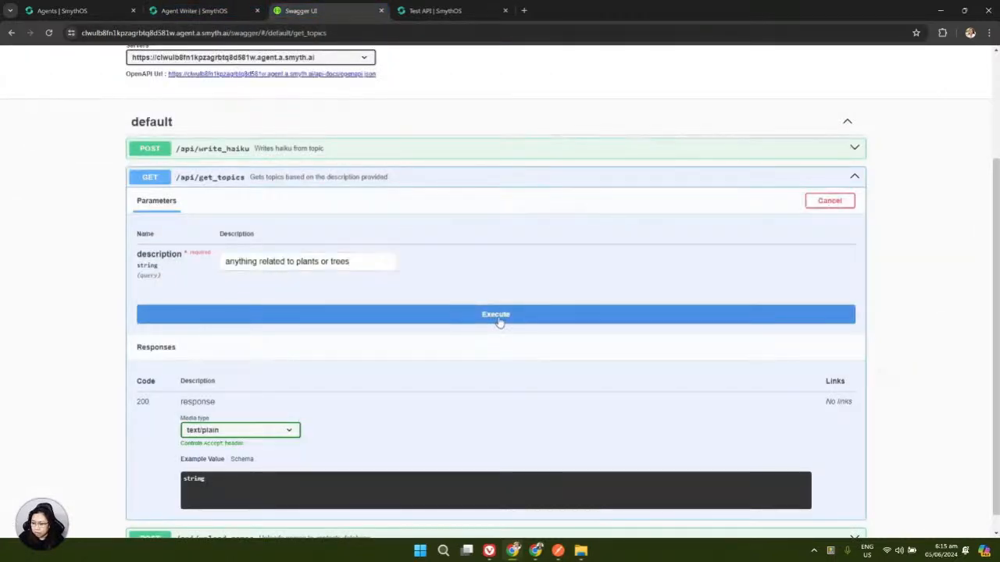
left_click(499, 317)
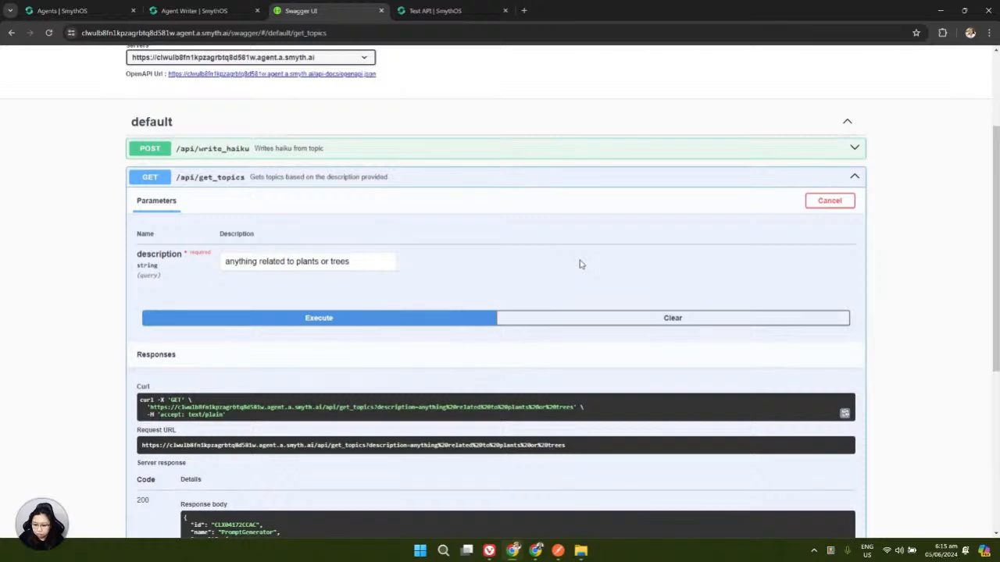
scroll(580, 265, "down", 3)
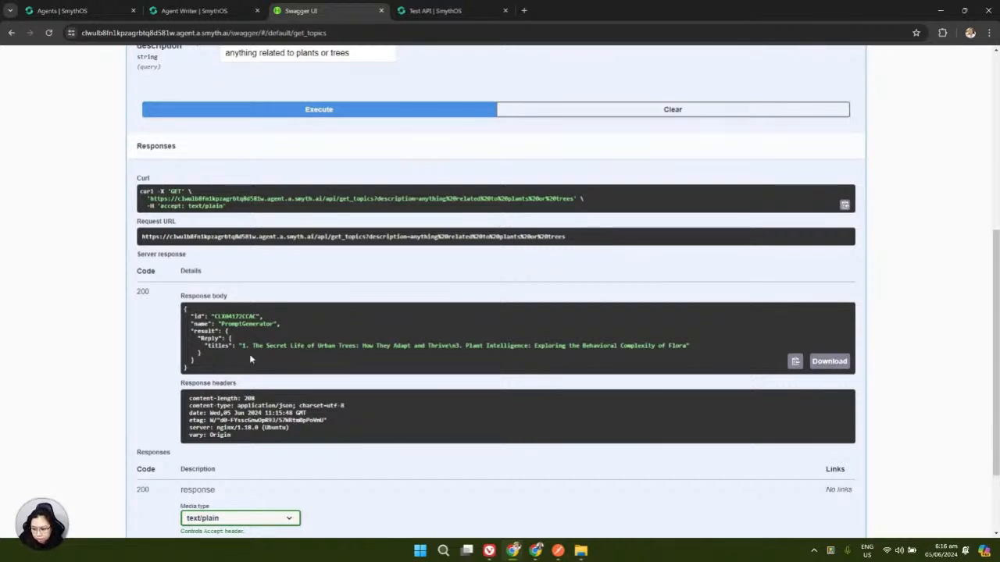
Highlight the two returned titles in the response, including the plant intelligence one
left_click_drag(239, 345, 391, 345)
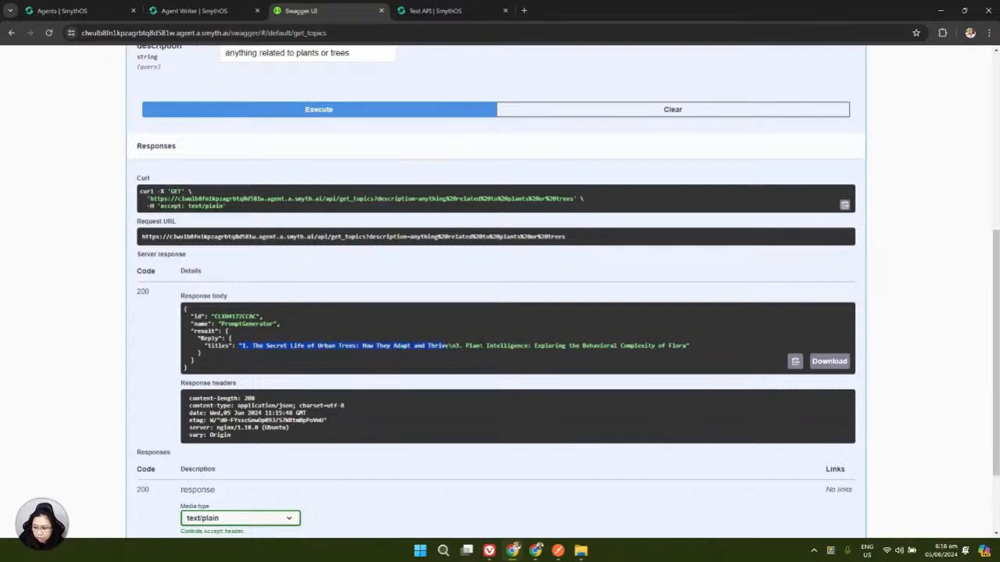
left_click_drag(466, 345, 687, 345)
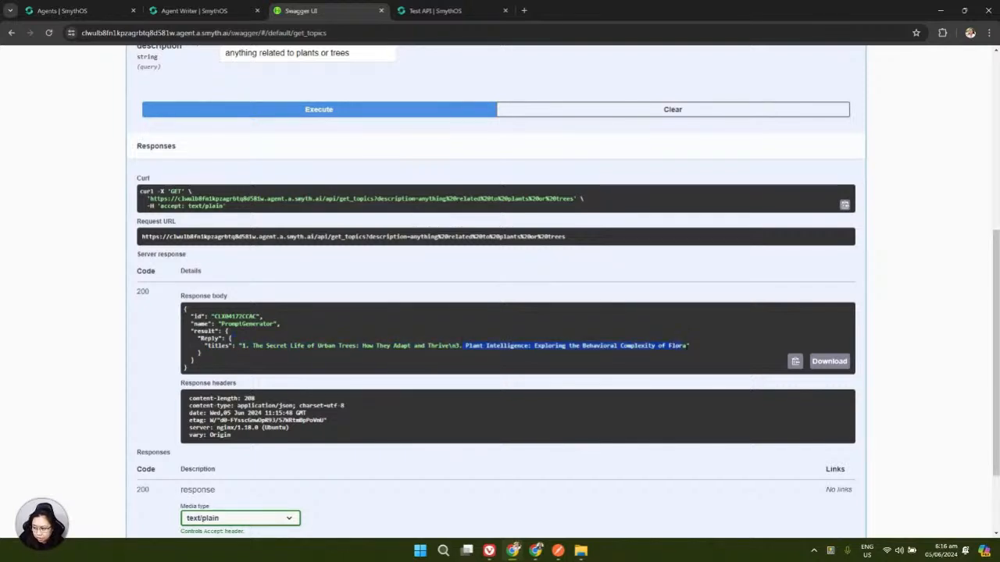
left_click(455, 345)
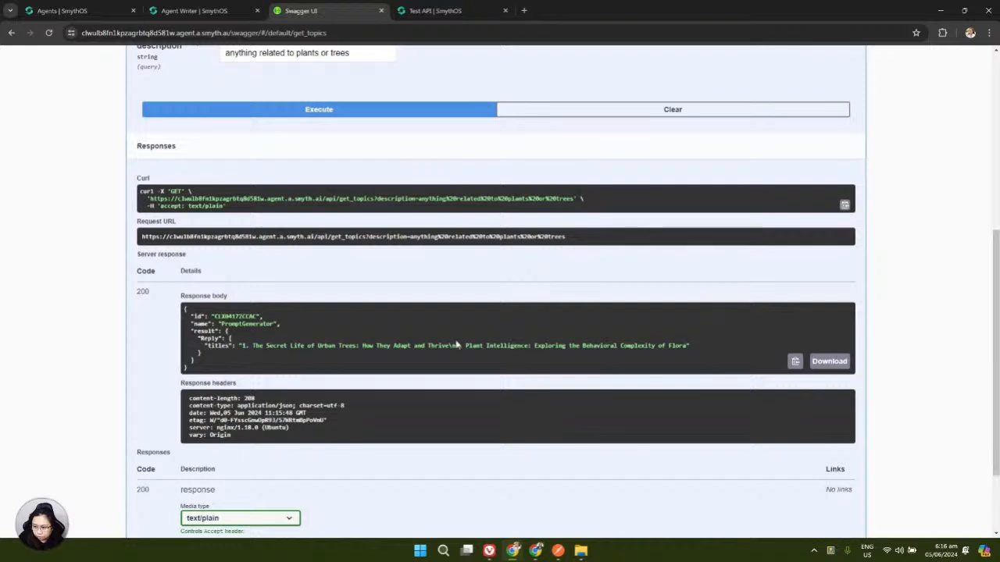
scroll(454, 342, "up", 2)
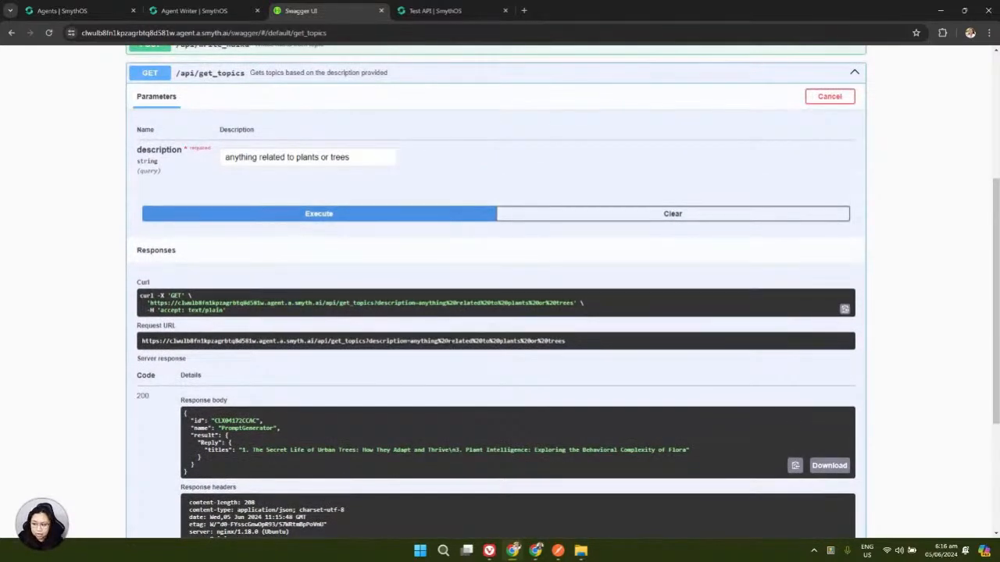
scroll(453, 344, "up", 1)
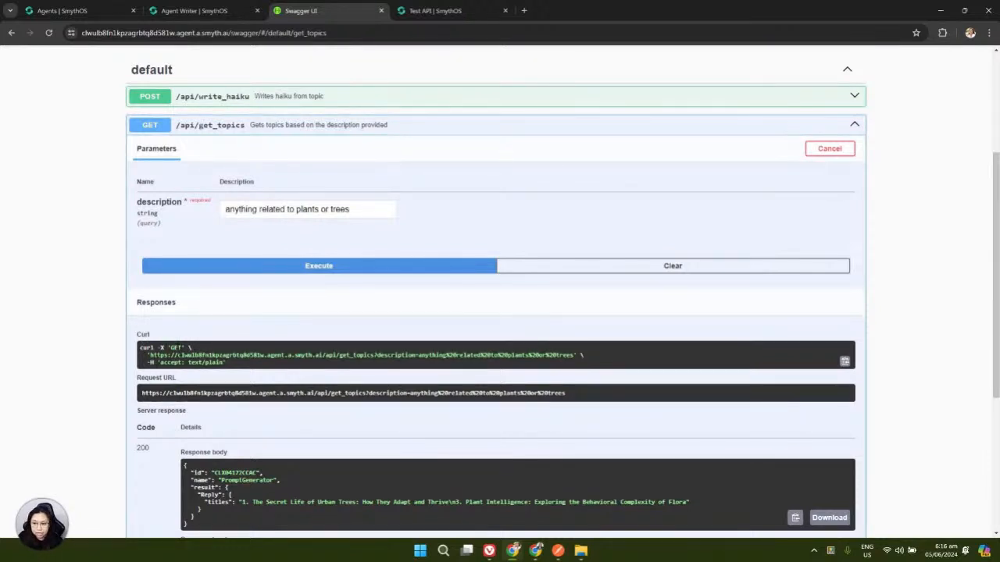
Copy the get_topics request URL from Swagger into the APICall URL field
left_click(435, 10)
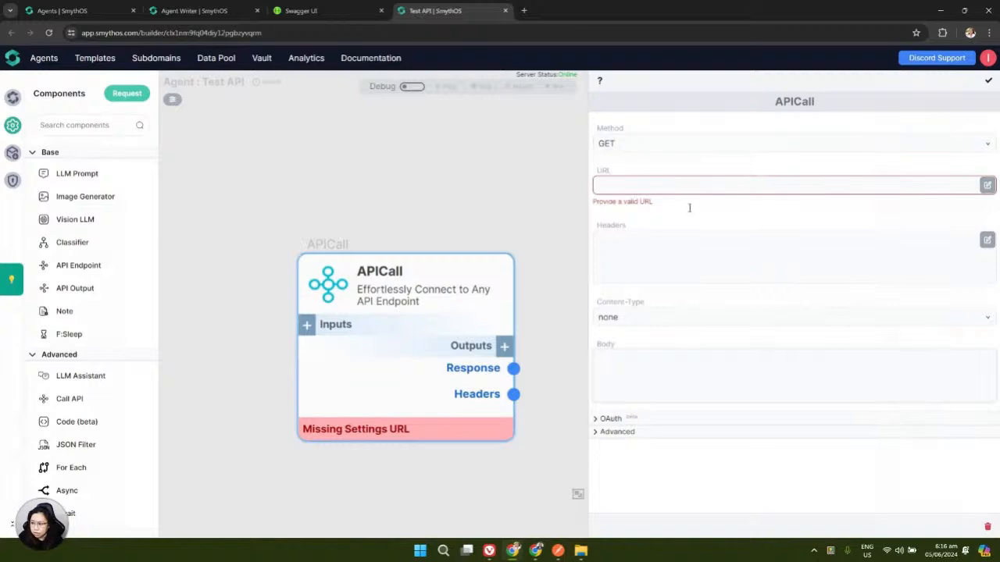
left_click(318, 12)
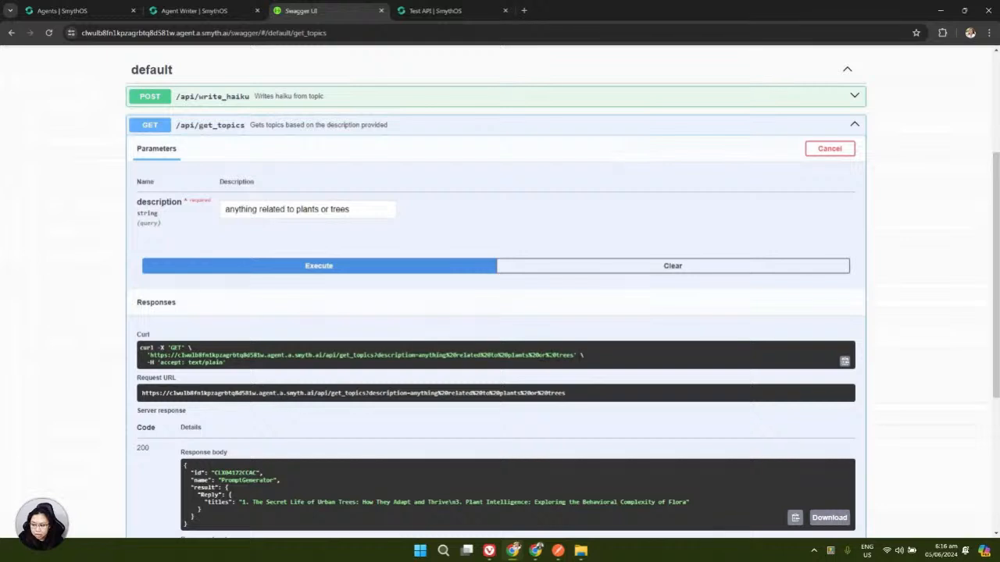
left_click_drag(181, 355, 574, 355)
key("ctrl+c")
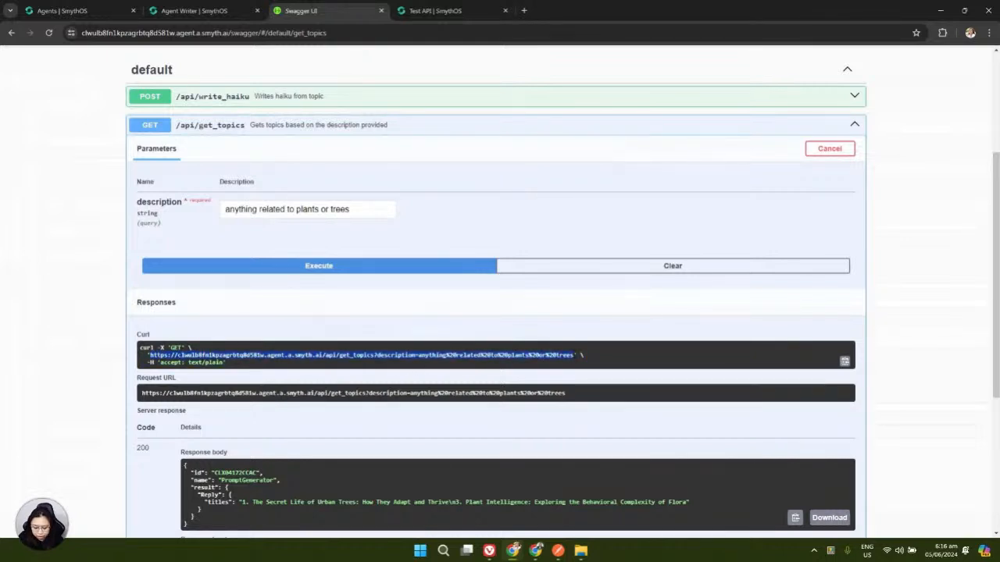
left_click(443, 11)
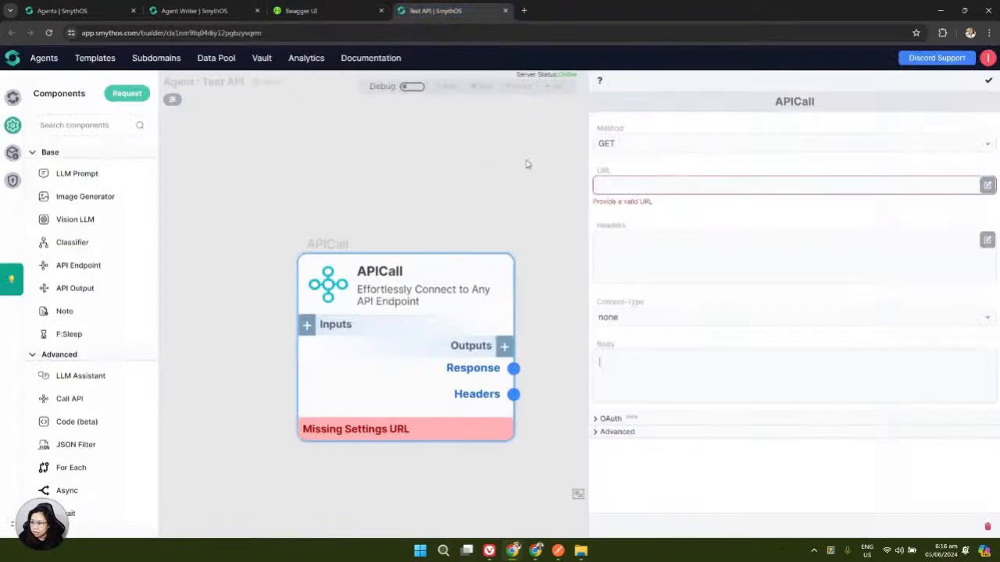
left_click(612, 180)
key("ctrl+v")
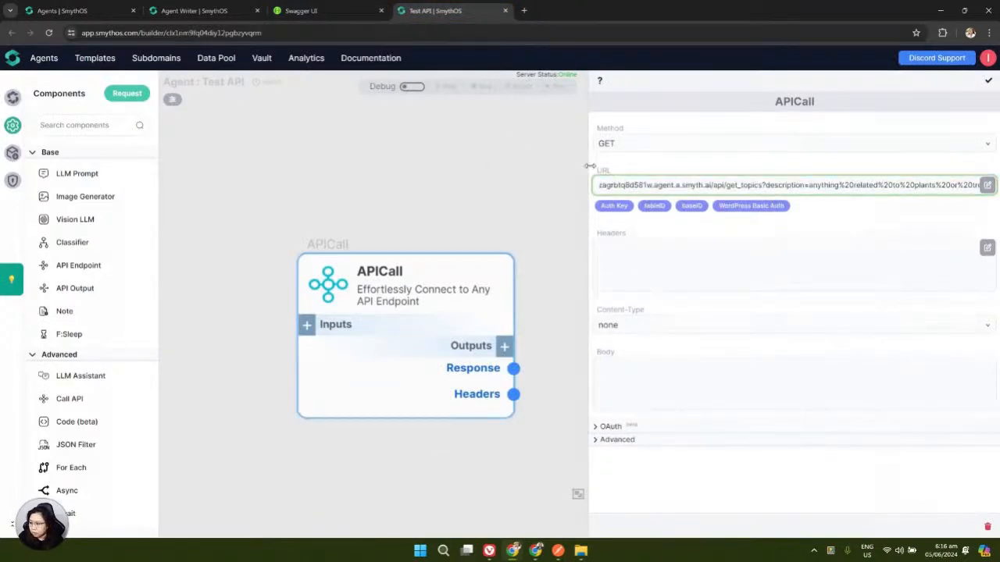
Inspect the URL's description query, then begin adding a new APICall input
left_click_drag(590, 168, 538, 171)
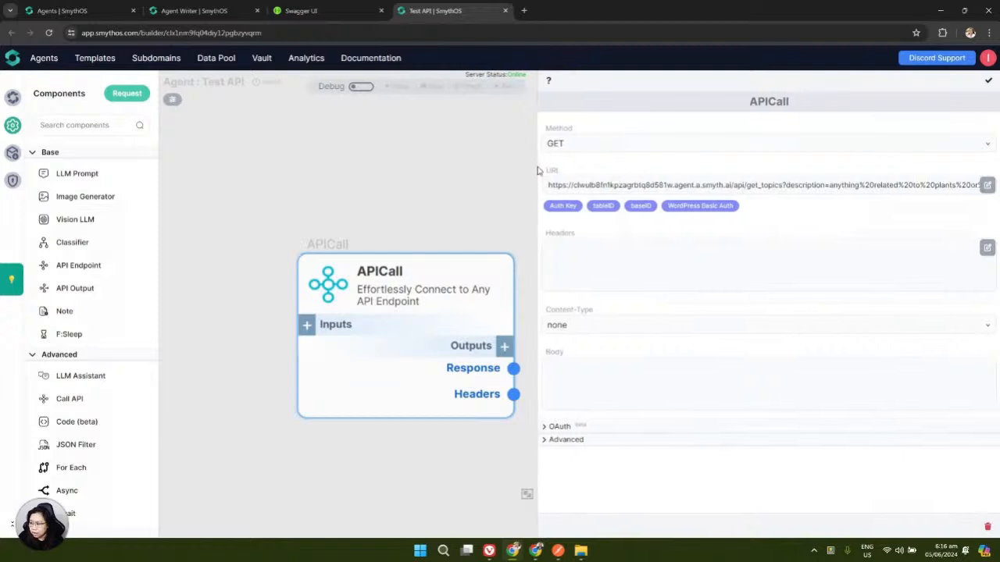
left_click_drag(782, 184, 991, 185)
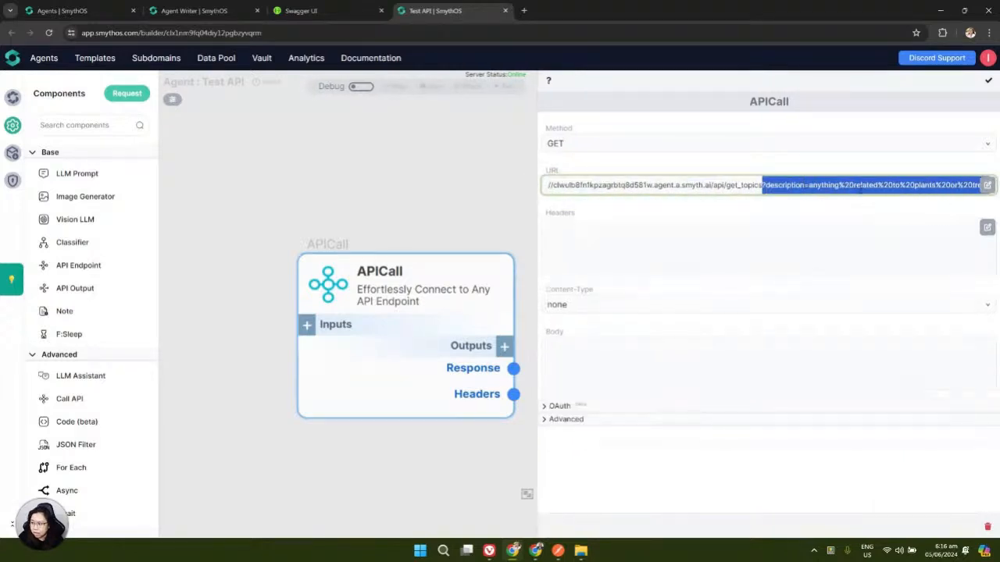
left_click(850, 185)
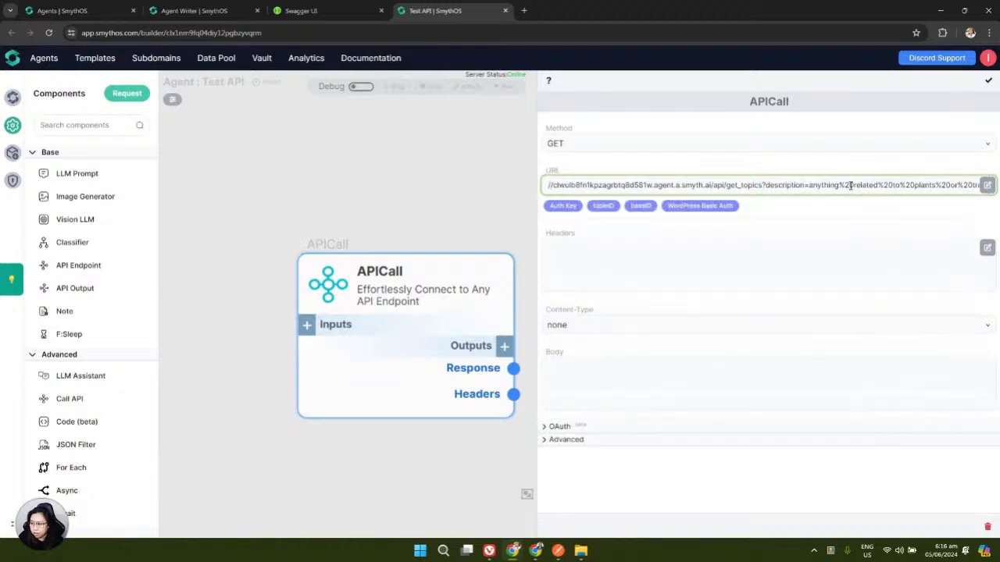
left_click_drag(325, 244, 300, 211)
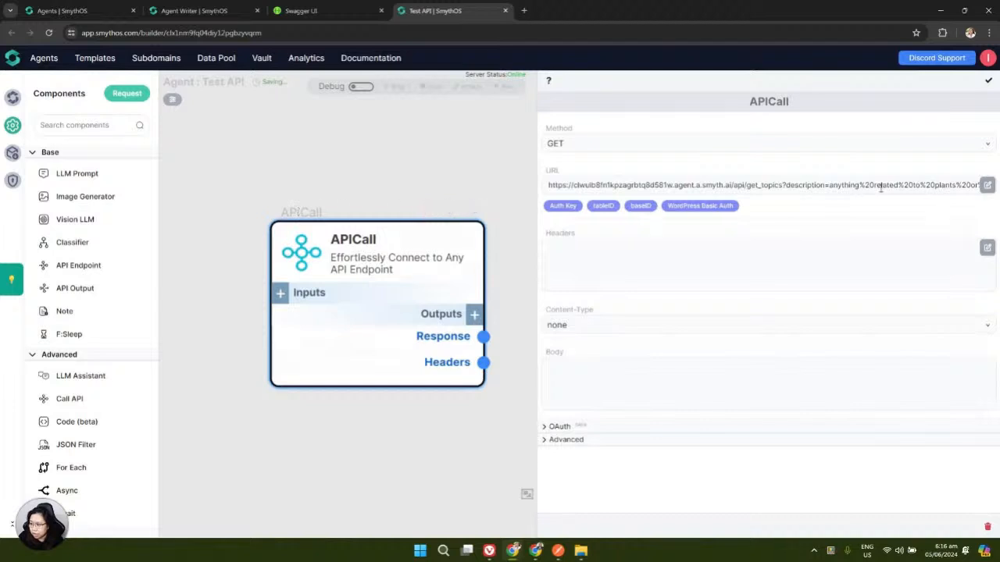
left_click_drag(786, 186, 826, 187)
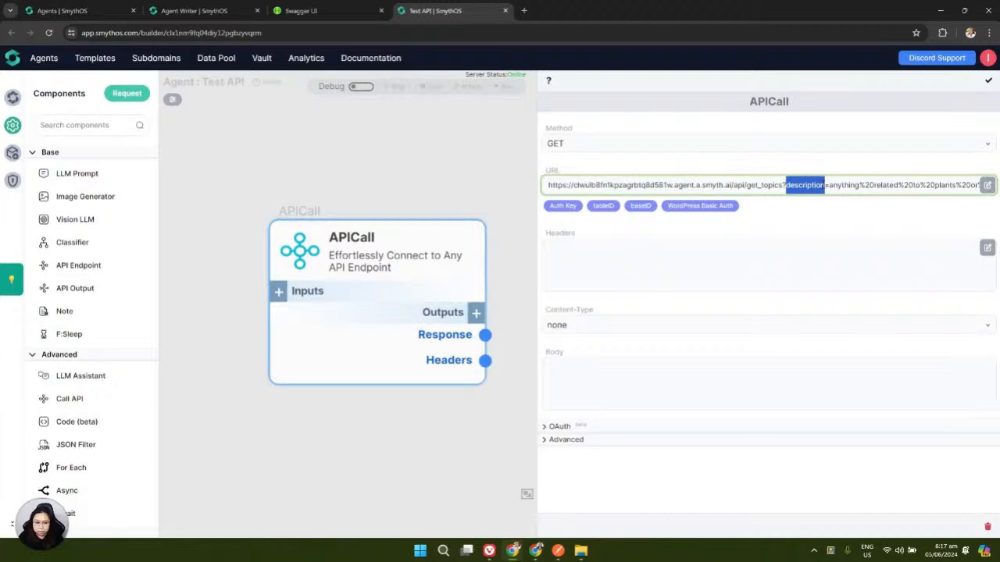
left_click(830, 185)
left_click_drag(830, 185, 986, 186)
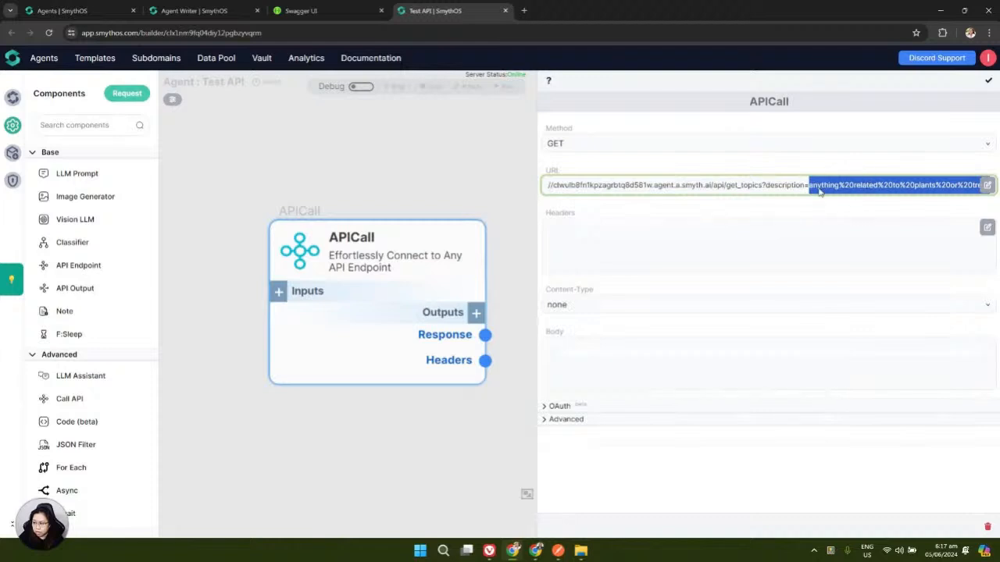
left_click(279, 291)
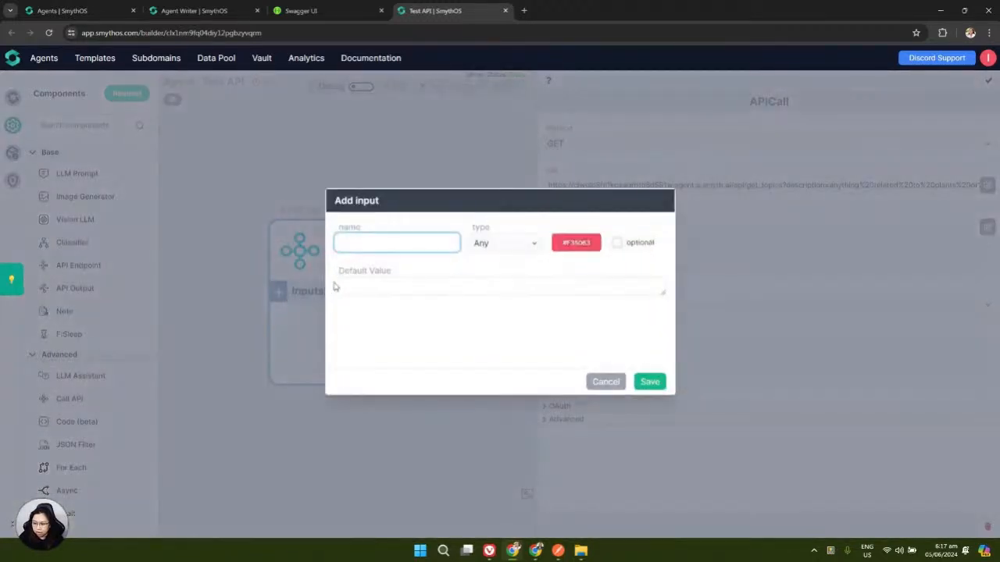
Add an APICall input named 'description'
left_click(336, 241)
type("description")
left_click(648, 380)
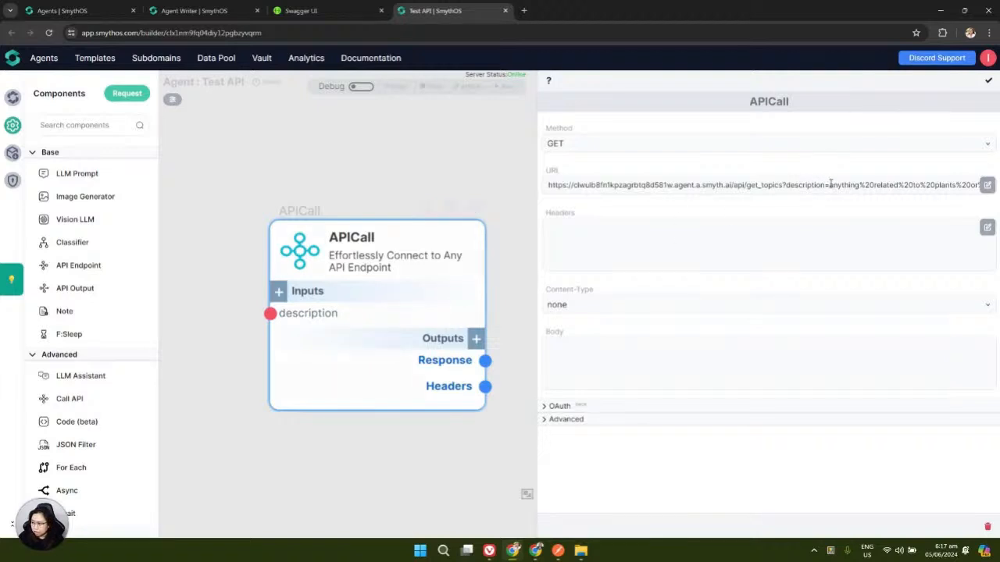
Delete the fixed query value after description= in the URL
left_click_drag(830, 185, 991, 186)
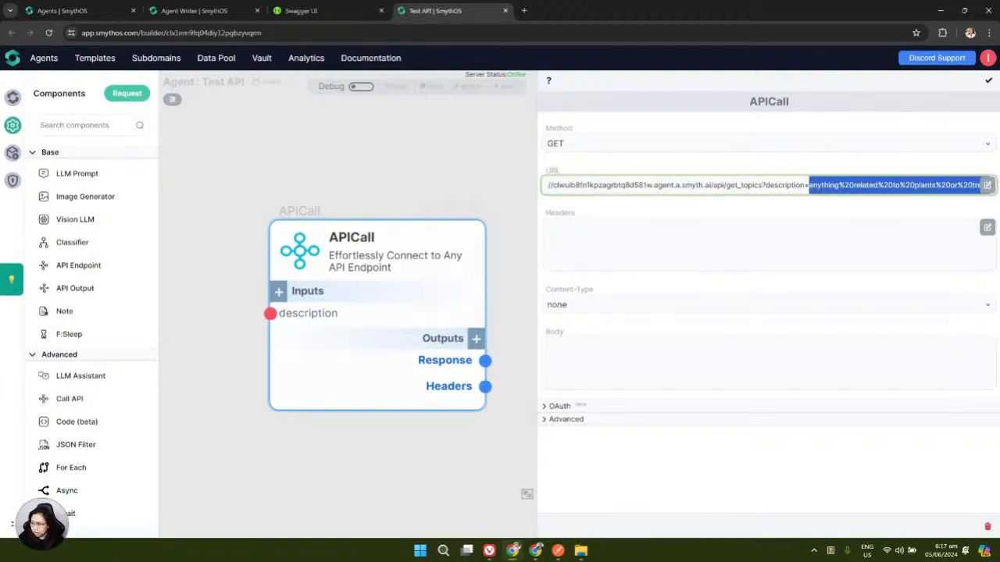
left_click(874, 185)
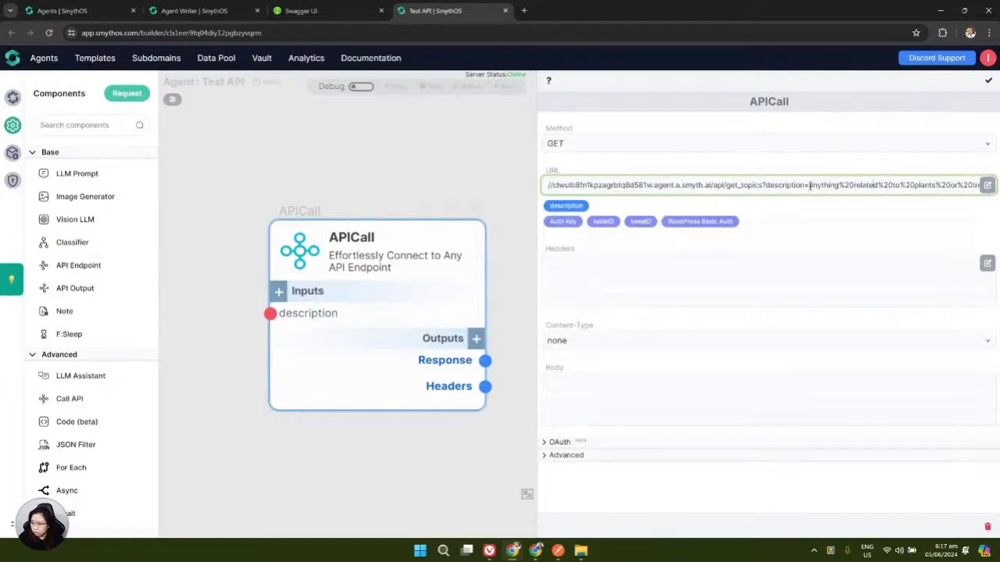
left_click_drag(811, 185, 991, 185)
key("BackSpace")
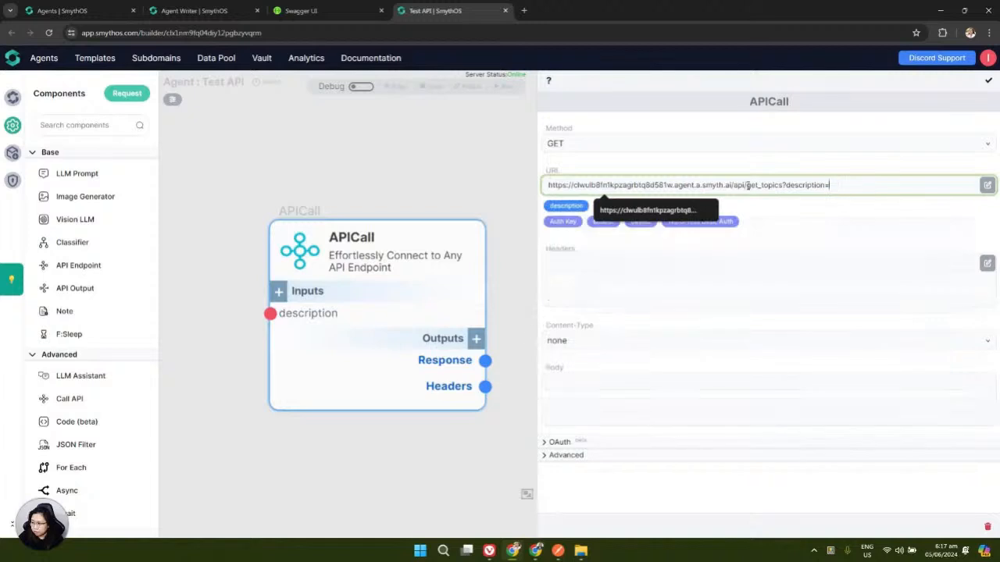
Insert {{description}} after description= and inspect the URL's scheme and host
left_click(577, 207)
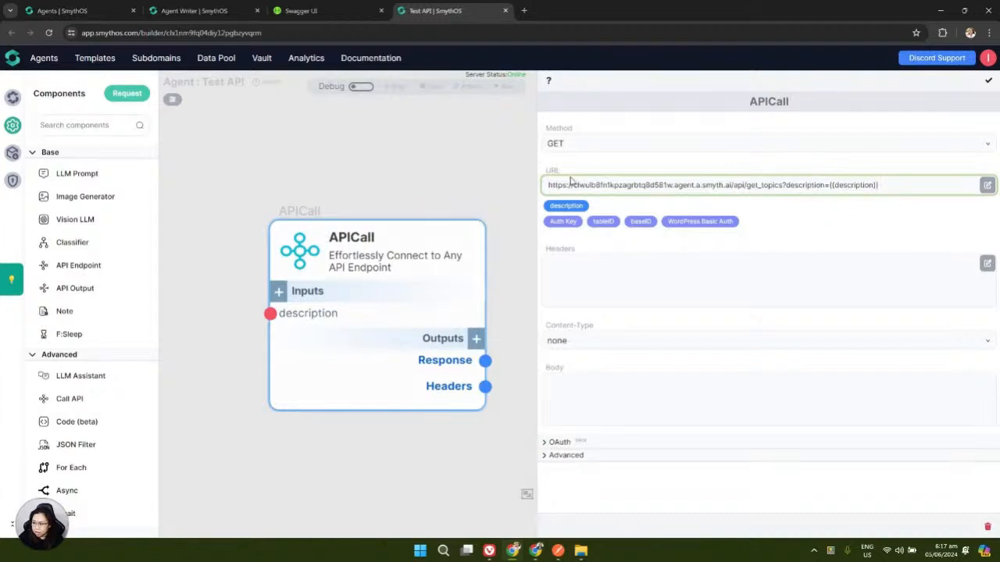
left_click_drag(547, 185, 568, 184)
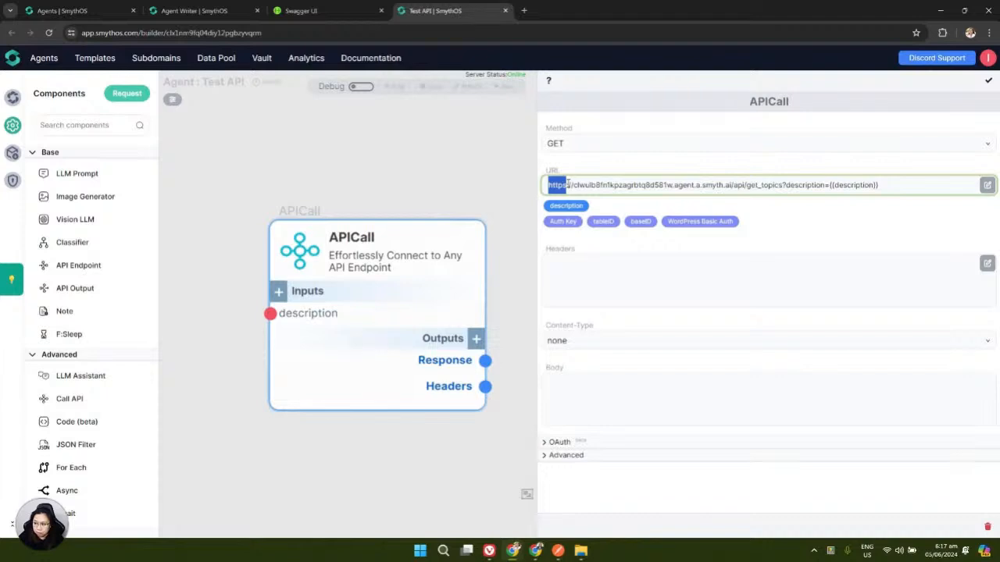
left_click_drag(568, 184, 732, 187)
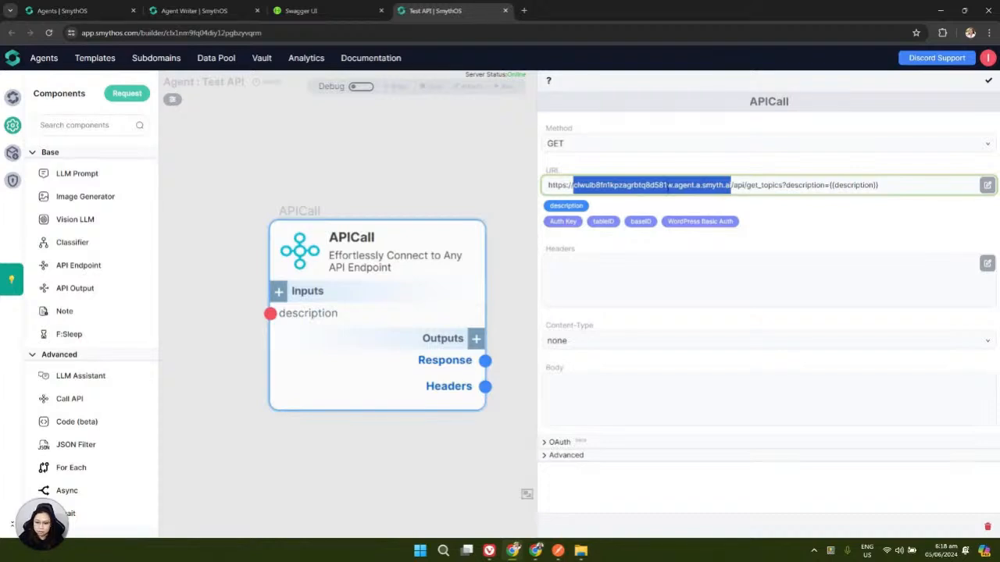
left_click(668, 185)
left_click_drag(575, 185, 732, 183)
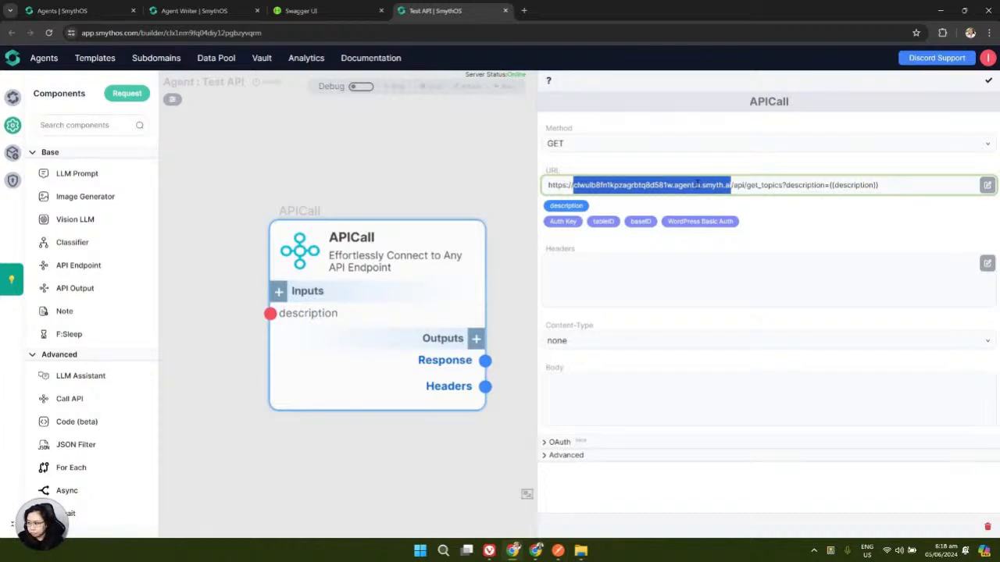
left_click(739, 185)
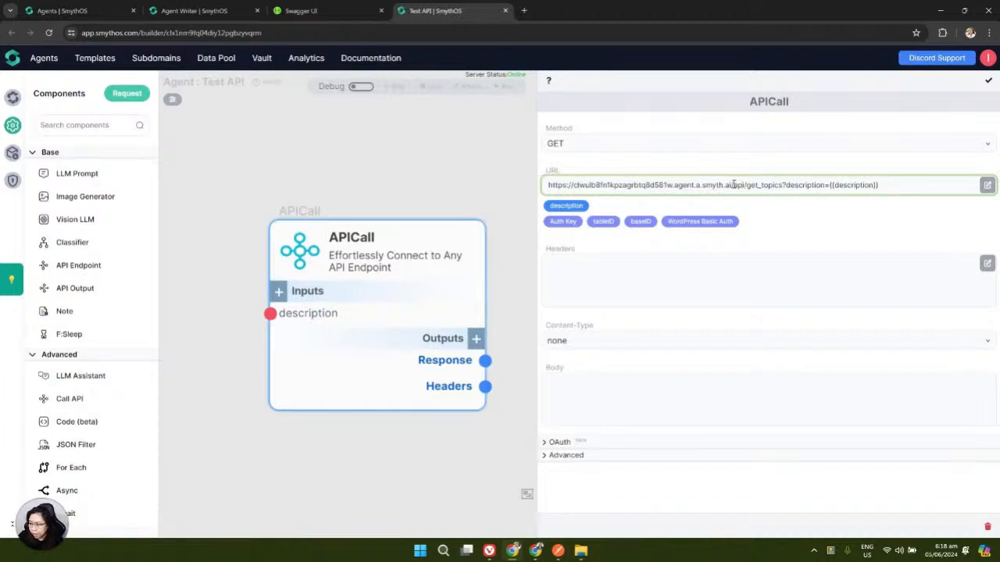
Inspect the URL's api path and query, then check the accept header in Swagger's curl
left_click_drag(734, 185, 784, 185)
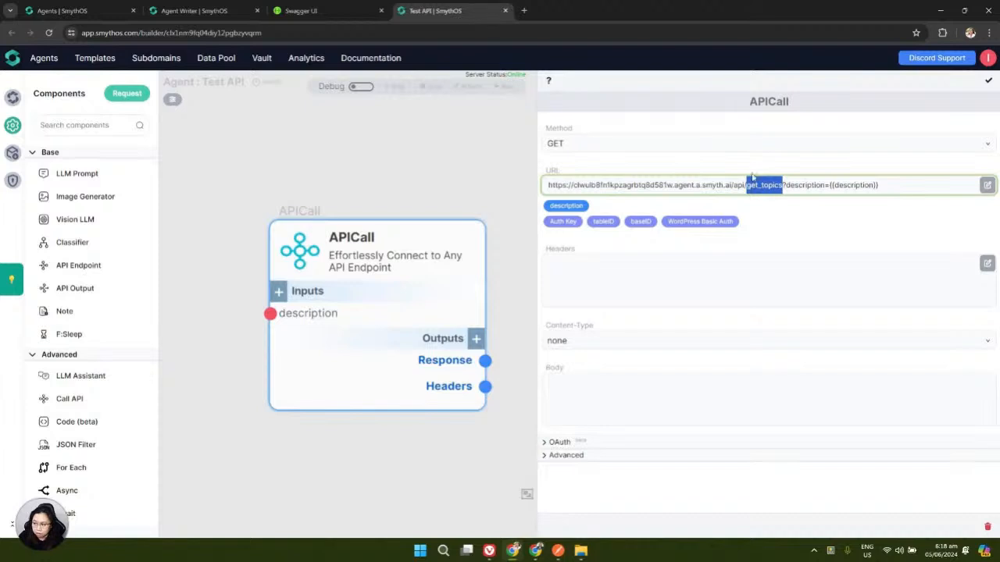
left_click(758, 185)
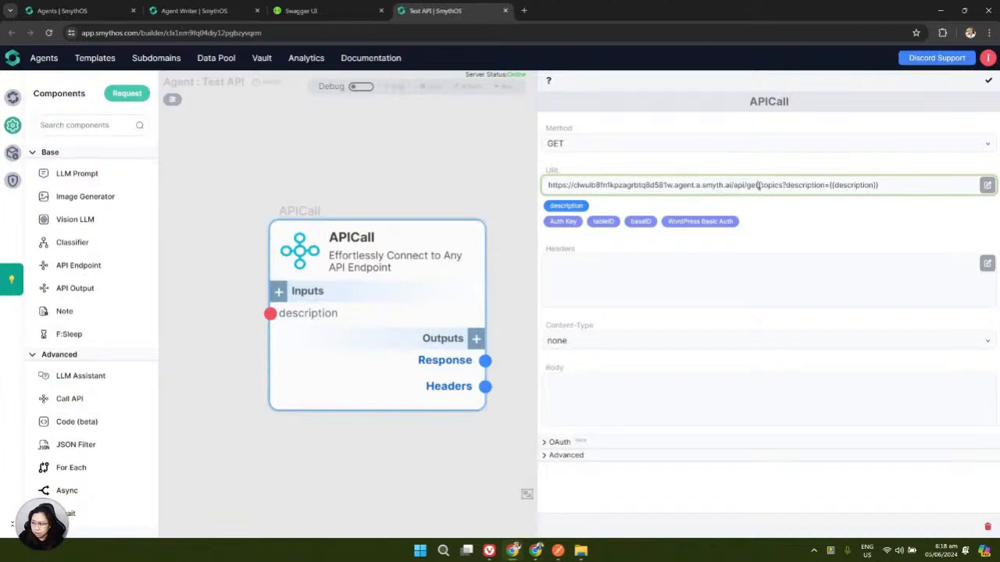
left_click_drag(784, 185, 882, 186)
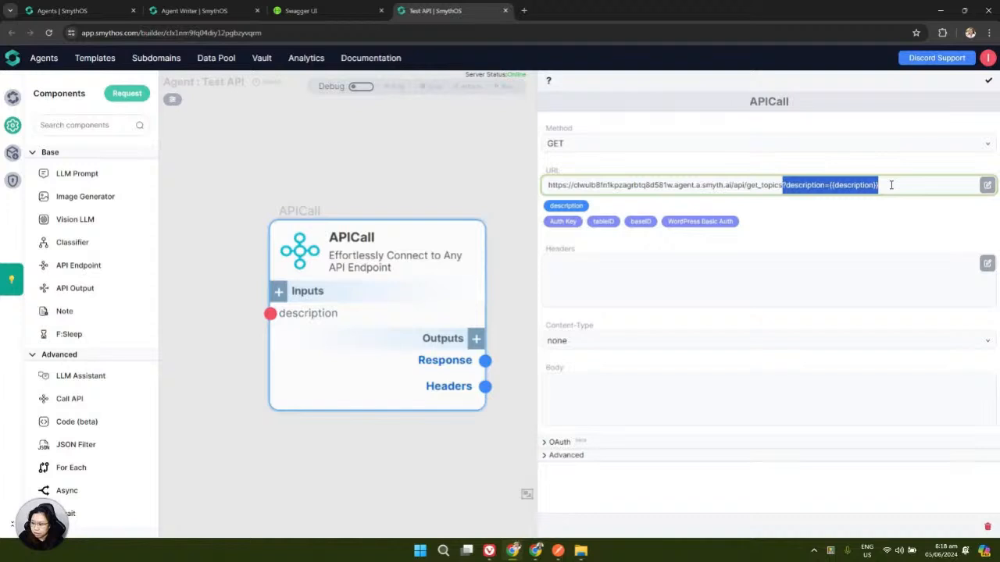
left_click(856, 233)
left_click(329, 10)
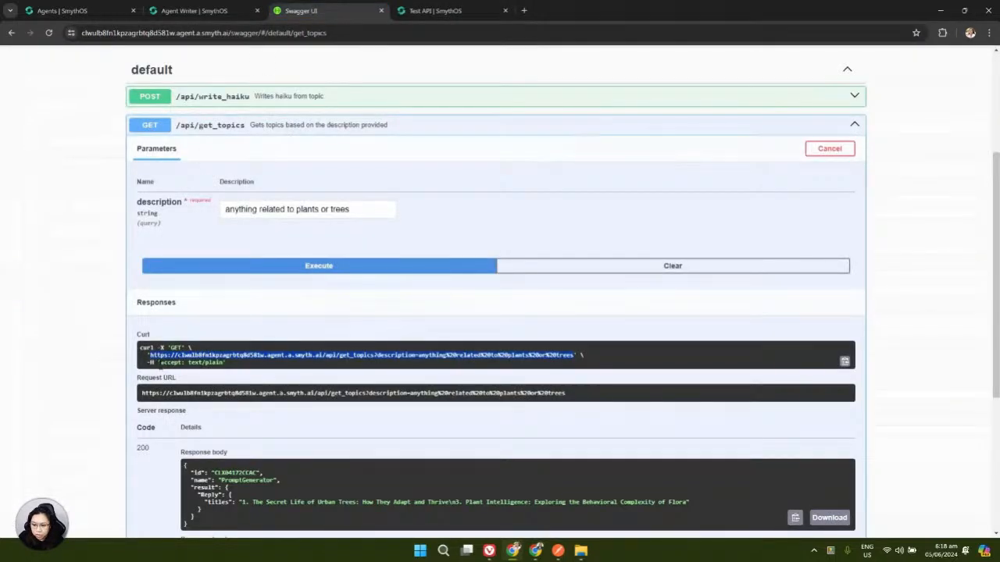
left_click_drag(160, 363, 175, 364)
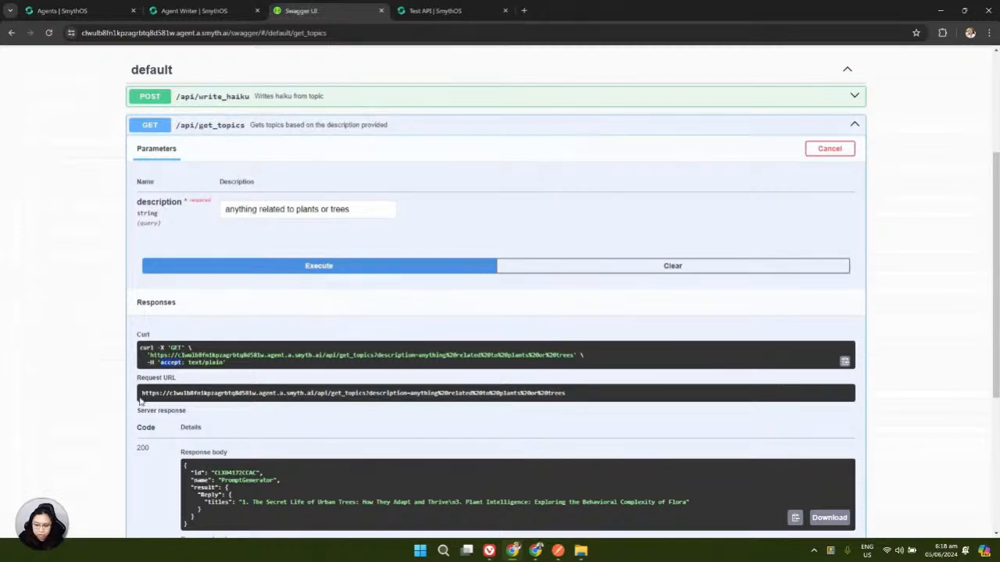
Add a new APICall header with the key 'accept'
left_click(207, 11)
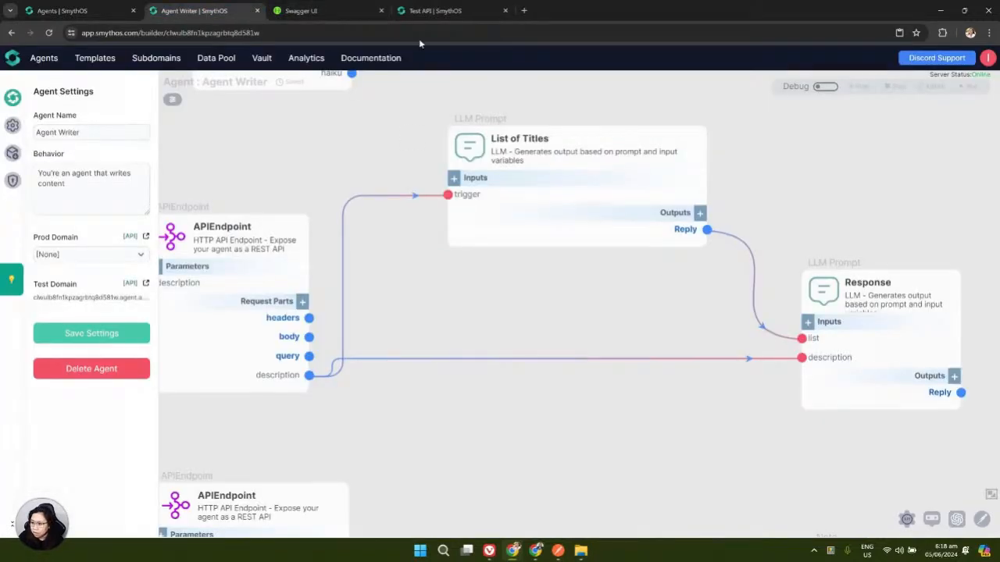
left_click(329, 9)
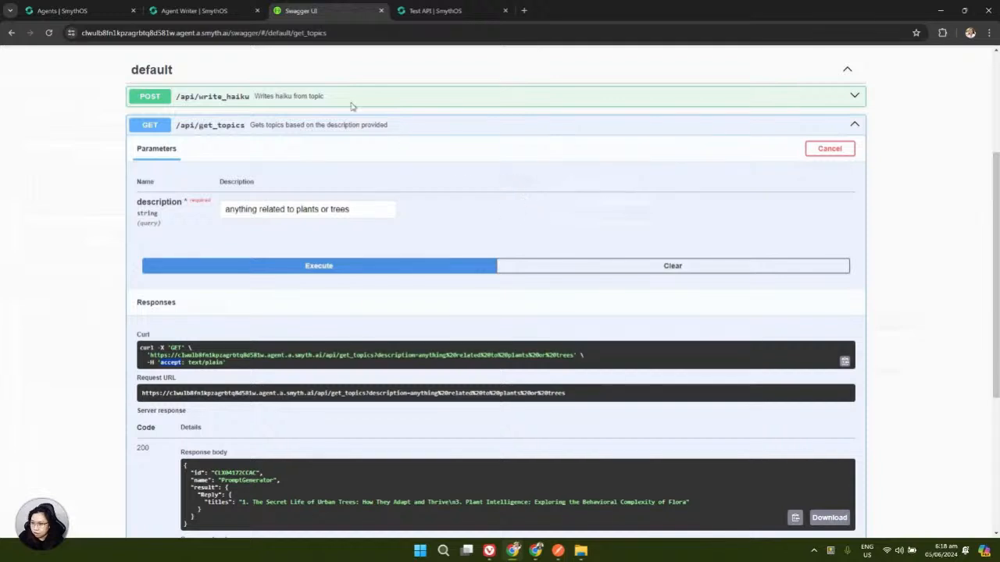
left_click(434, 11)
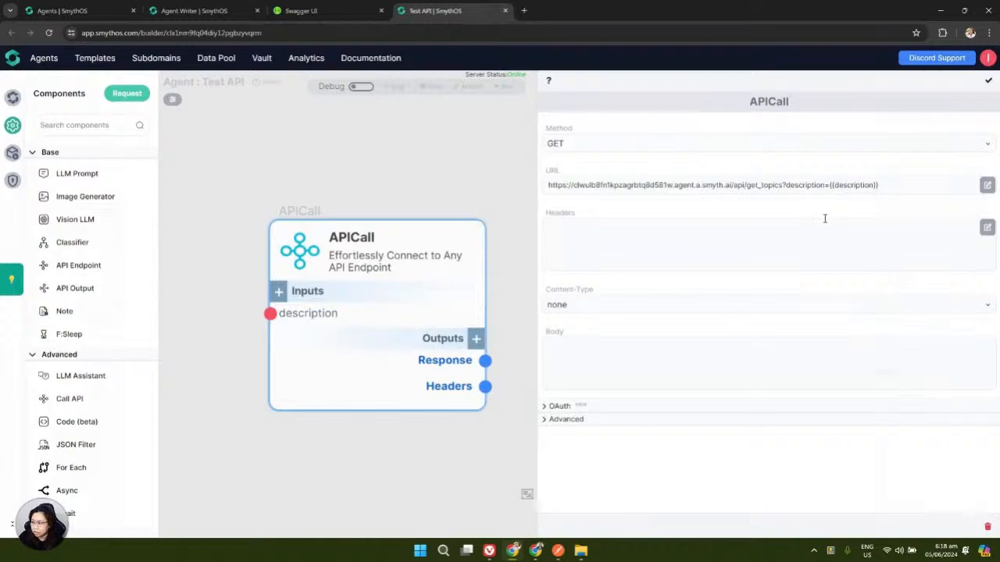
left_click(987, 234)
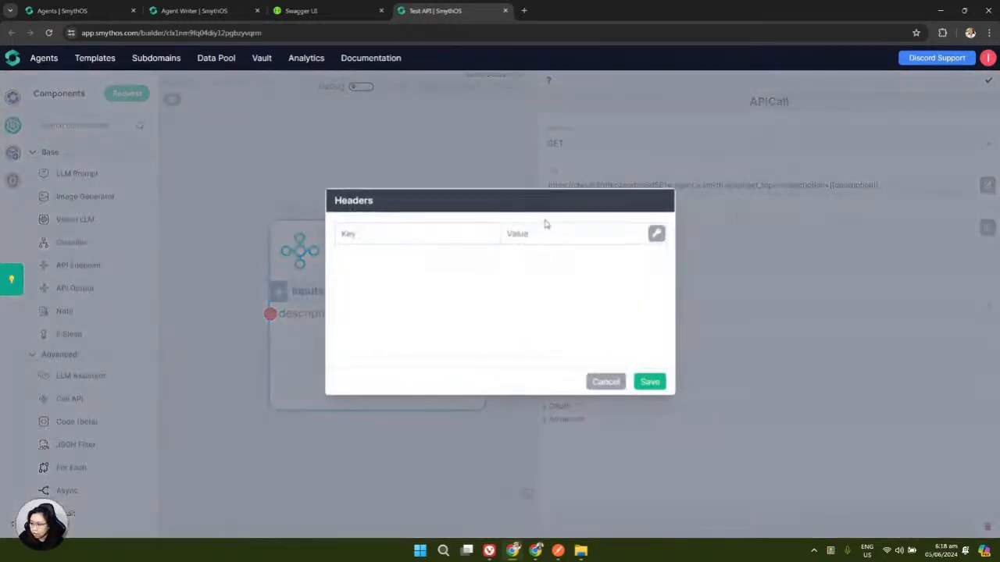
type("acce")
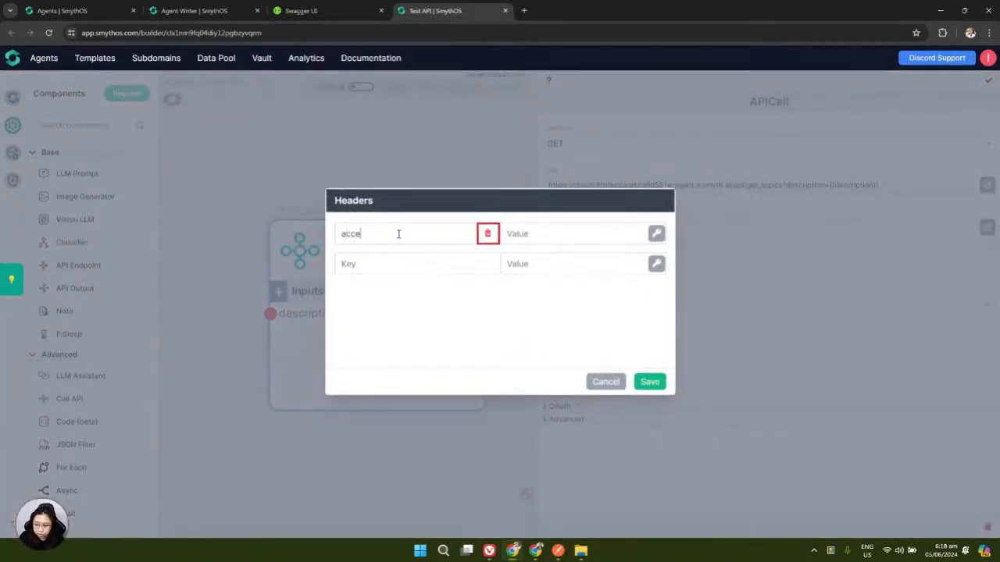
type("pt")
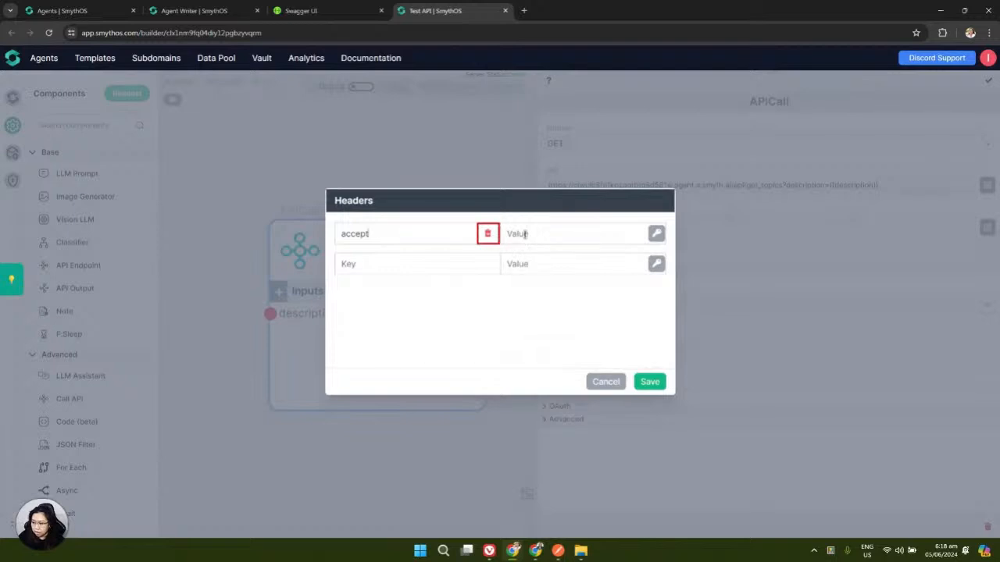
left_click(520, 232)
Paste text/plain from Swagger's curl as the header value and save it
left_click(303, 9)
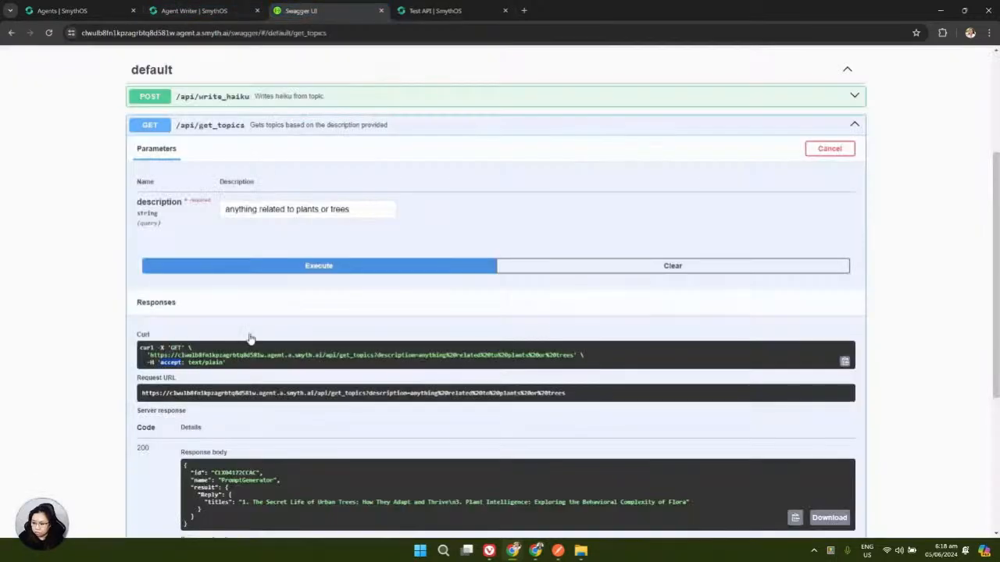
left_click_drag(188, 363, 223, 372)
key("ctrl+c")
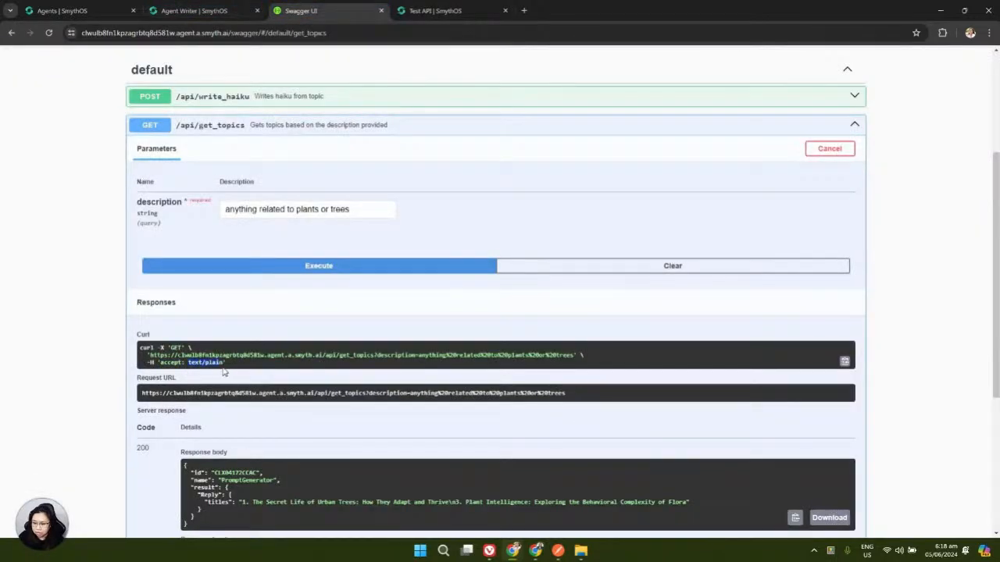
left_click(422, 10)
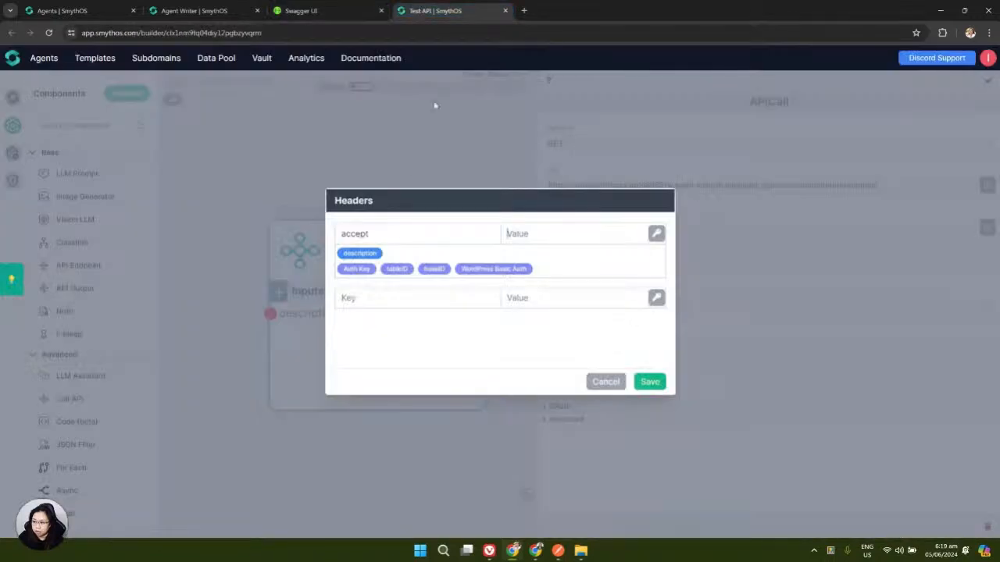
left_click(525, 235)
key("ctrl+v")
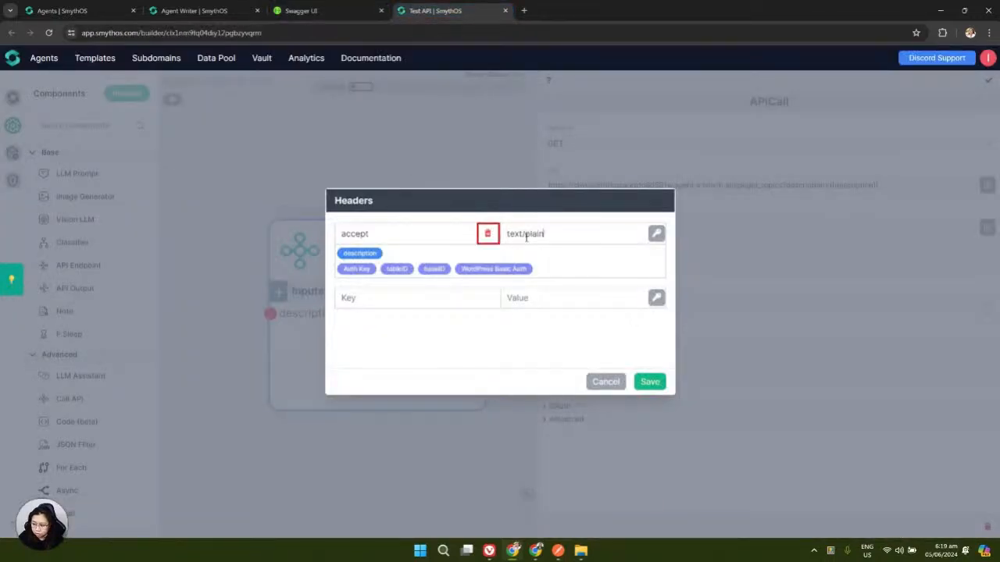
left_click(649, 382)
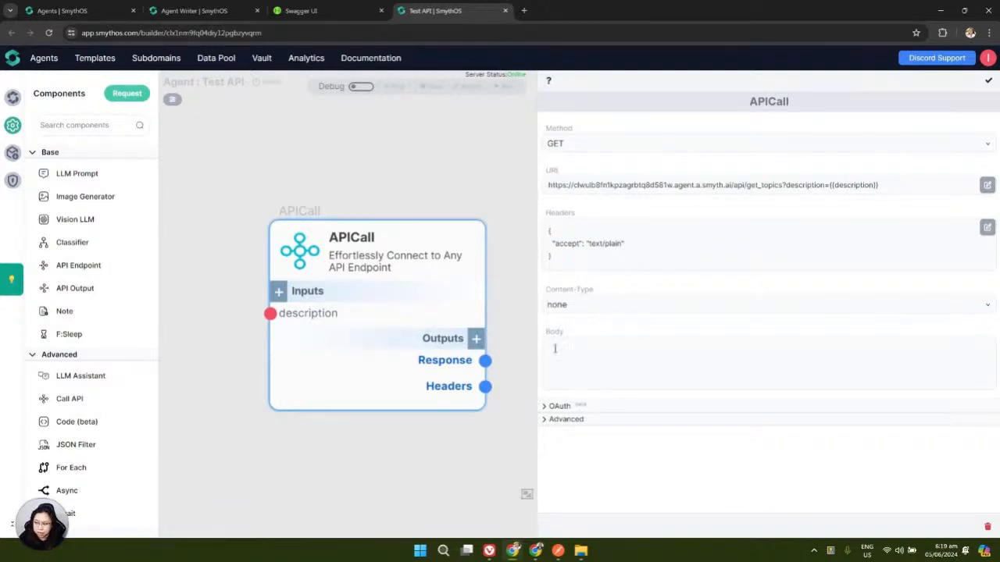
mouse_move(328, 314)
left_click_drag(536, 196, 625, 197)
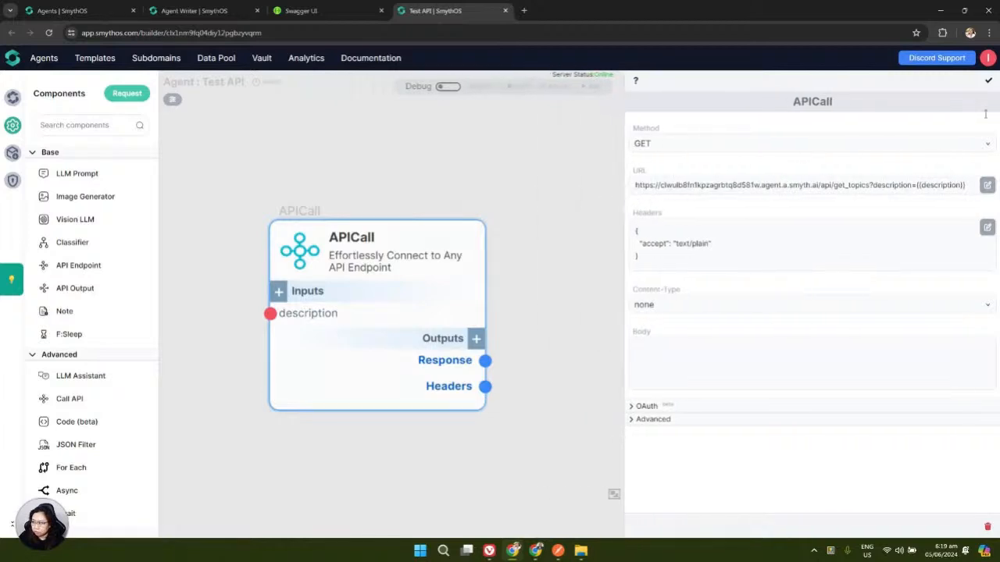
Turn on Debug mode and open the APICall's debug input dialog
left_click(989, 83)
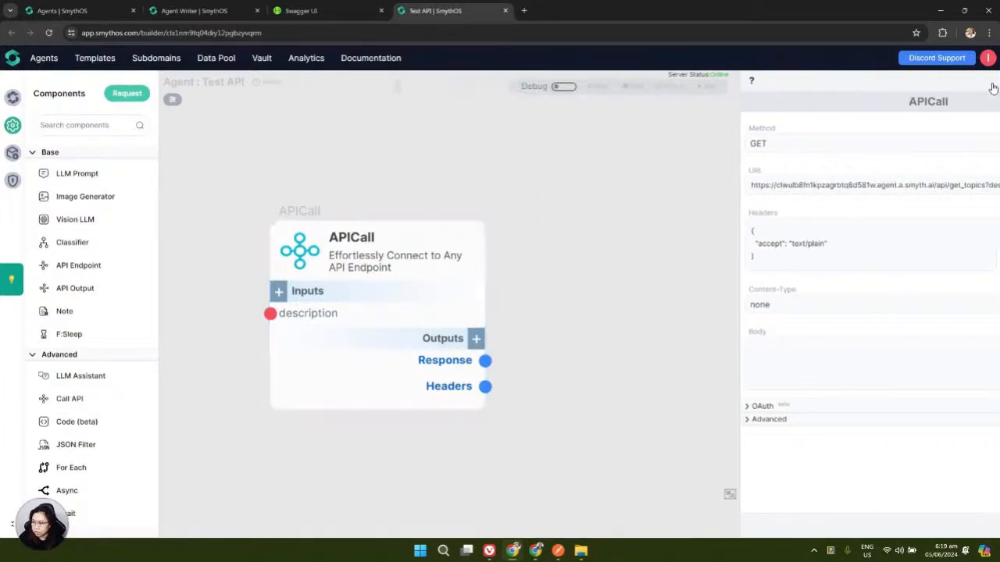
left_click(474, 209)
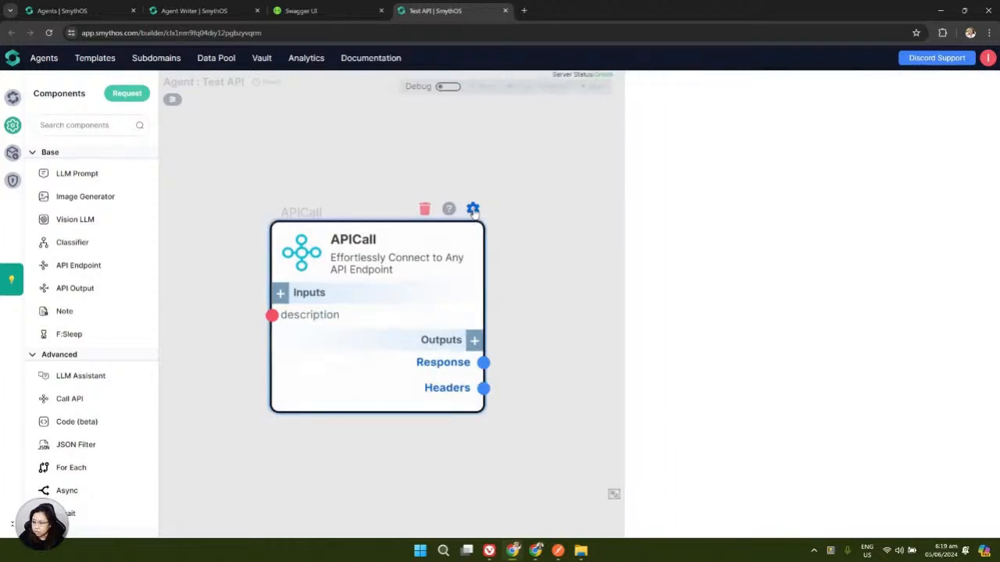
left_click(453, 87)
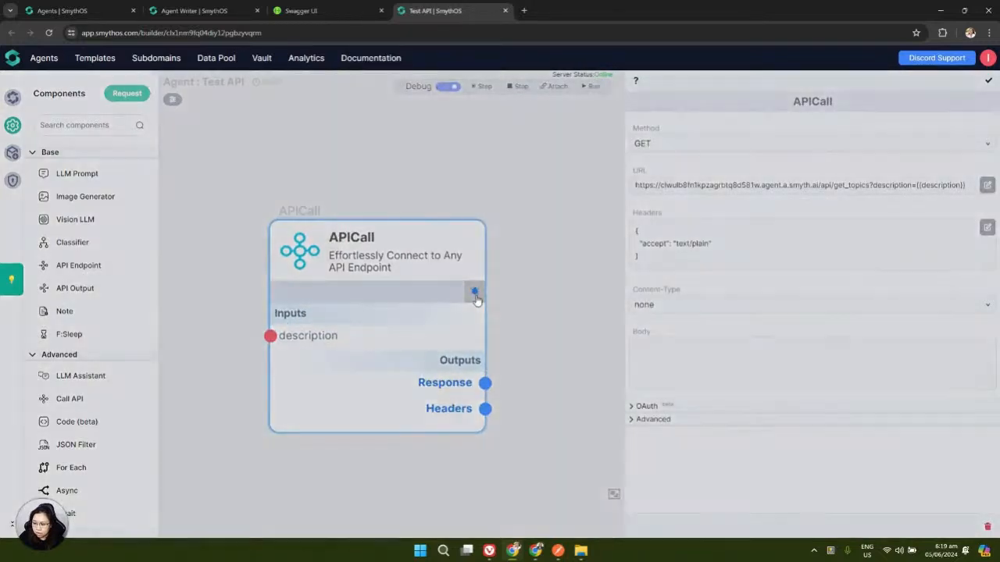
left_click(475, 293)
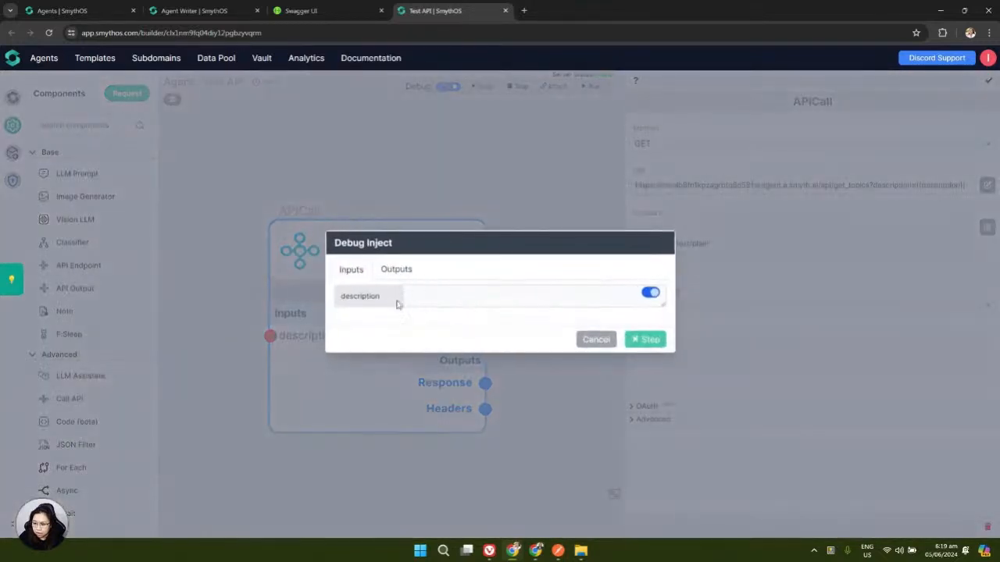
Run one debug step with the description 'anything related to transportation'
left_click(426, 295)
type("a")
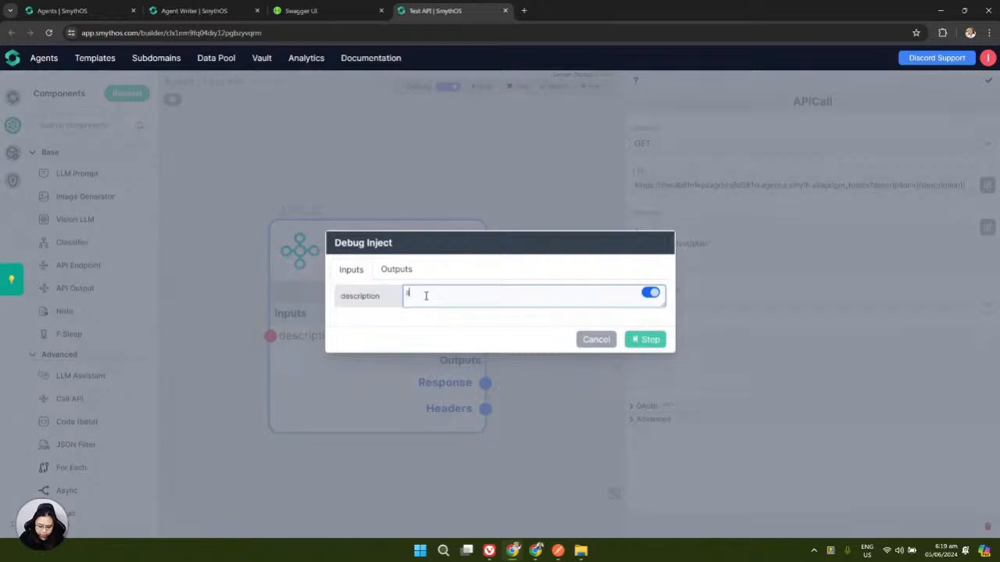
type("nything related to")
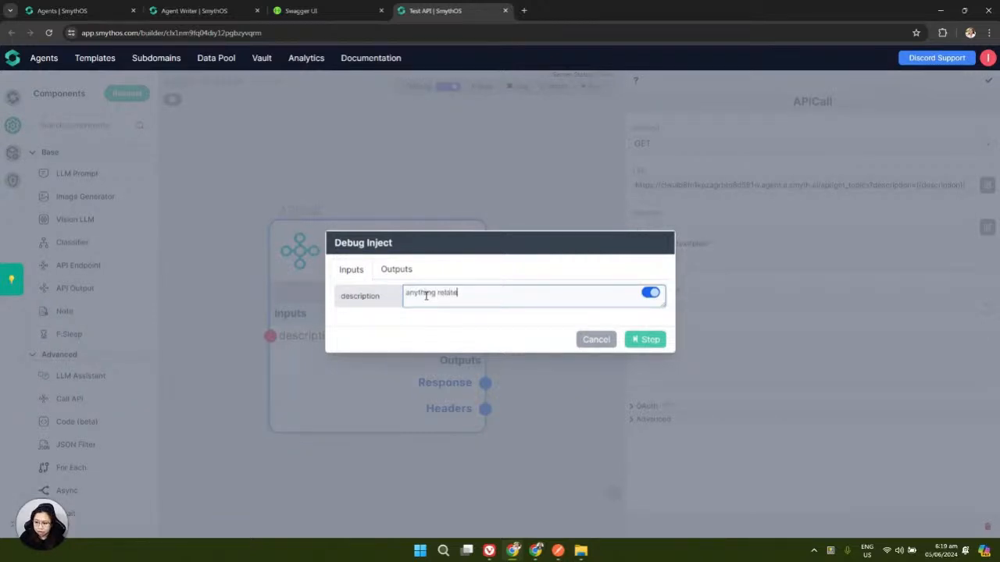
left_click(205, 10)
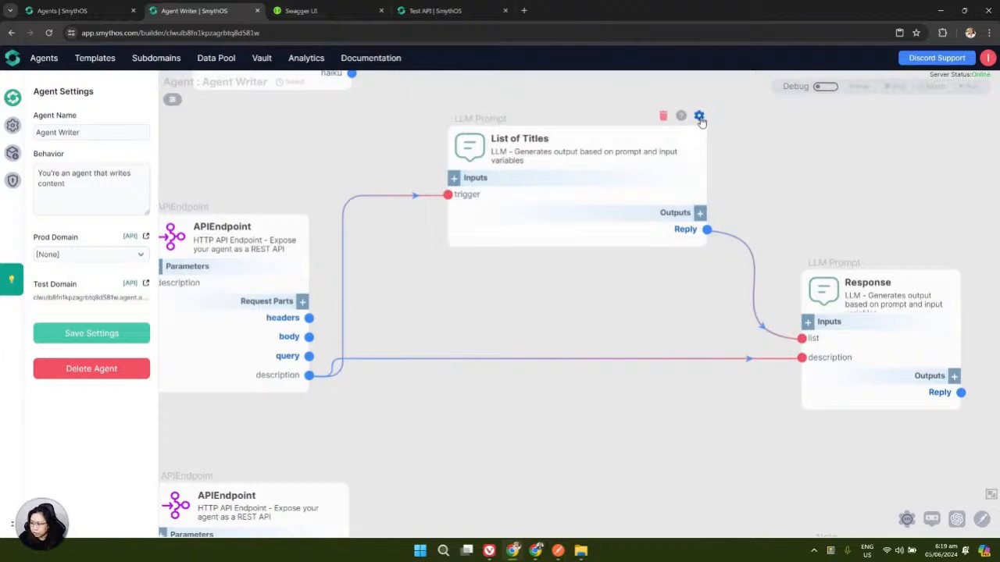
left_click(698, 116)
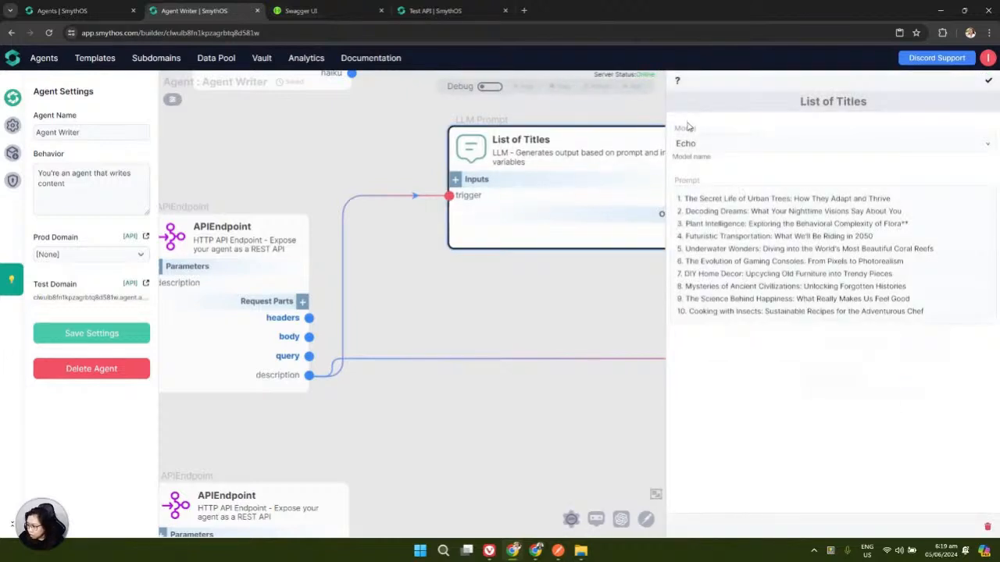
left_click(447, 11)
type("t")
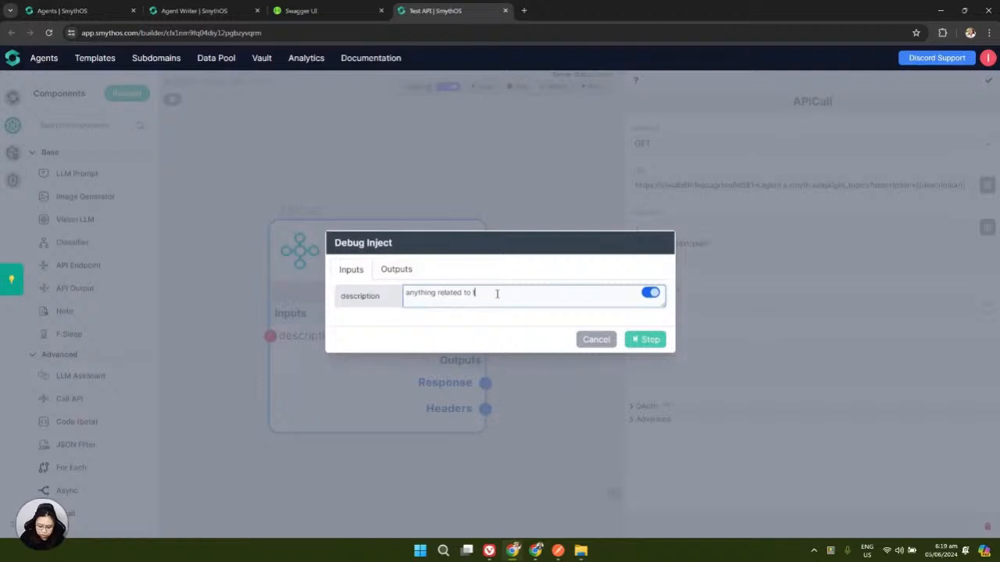
type("ransportation")
left_click(637, 340)
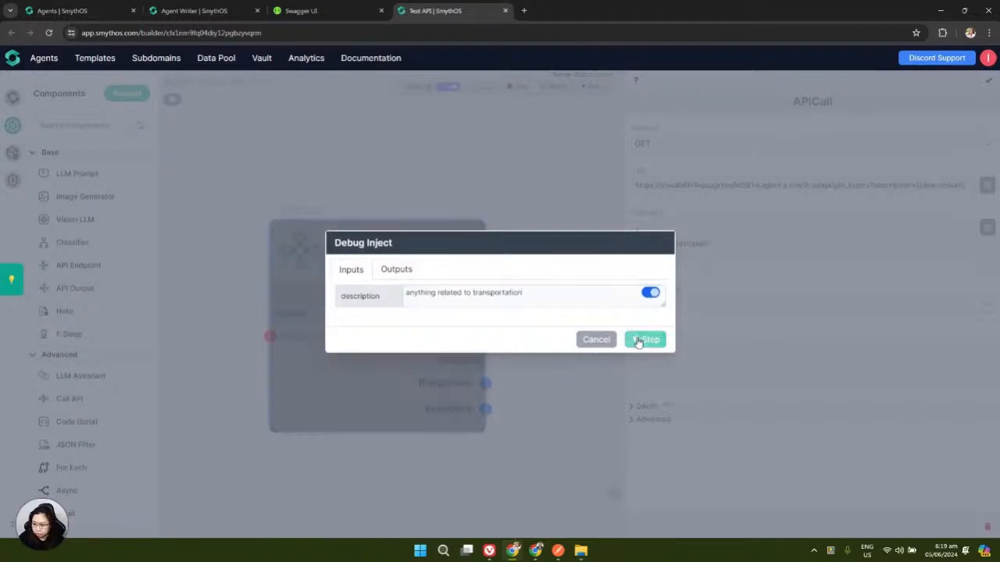
left_click_drag(549, 346, 534, 283)
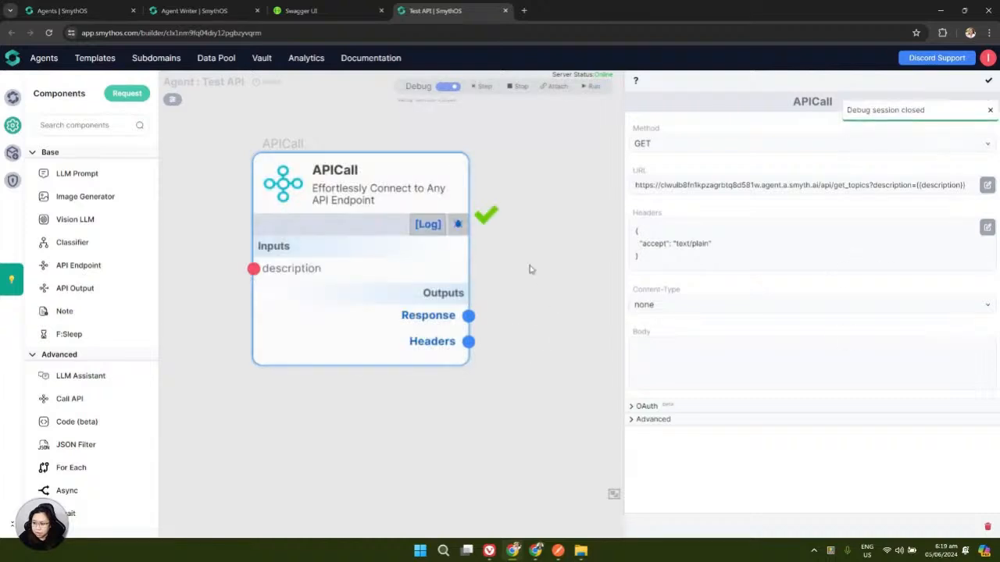
Pin and enlarge the APICall's Response preview, then copy its full JSON debug output
scroll(529, 268, "down", 2)
left_click_drag(573, 310, 495, 261)
left_click(337, 258)
left_click_drag(335, 307, 604, 451)
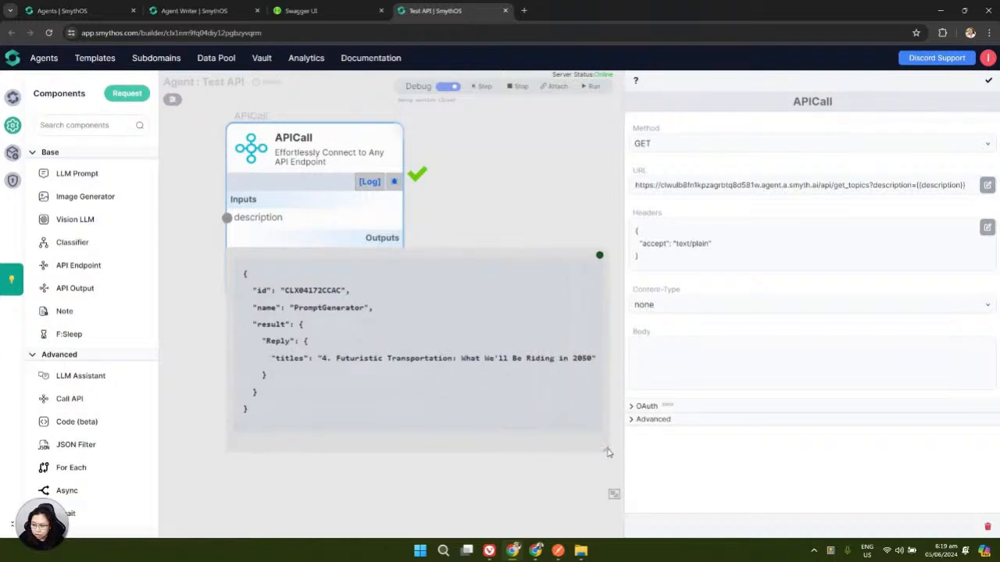
left_click_drag(319, 358, 586, 361)
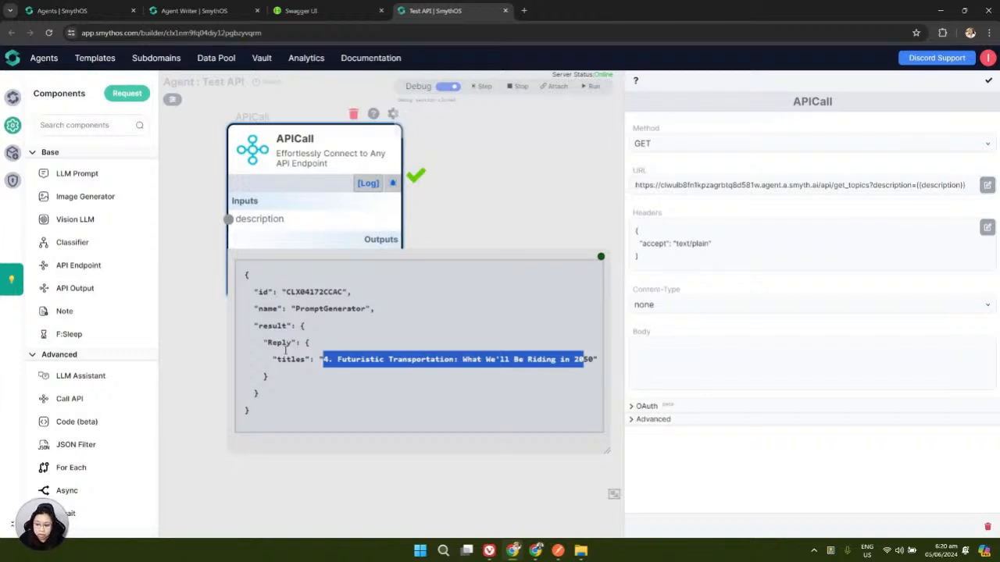
left_click_drag(245, 275, 255, 418)
key("ctrl+c")
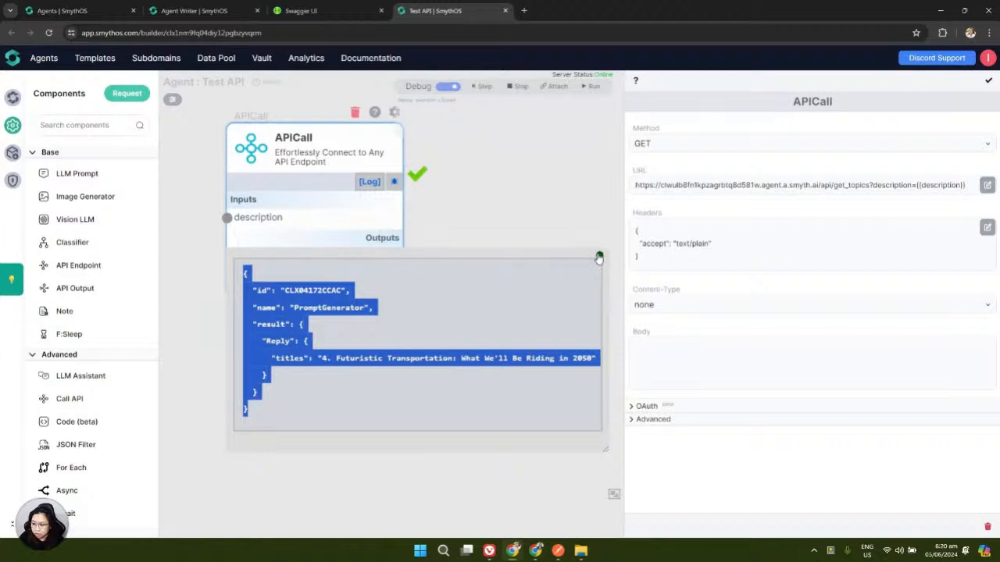
left_click(598, 258)
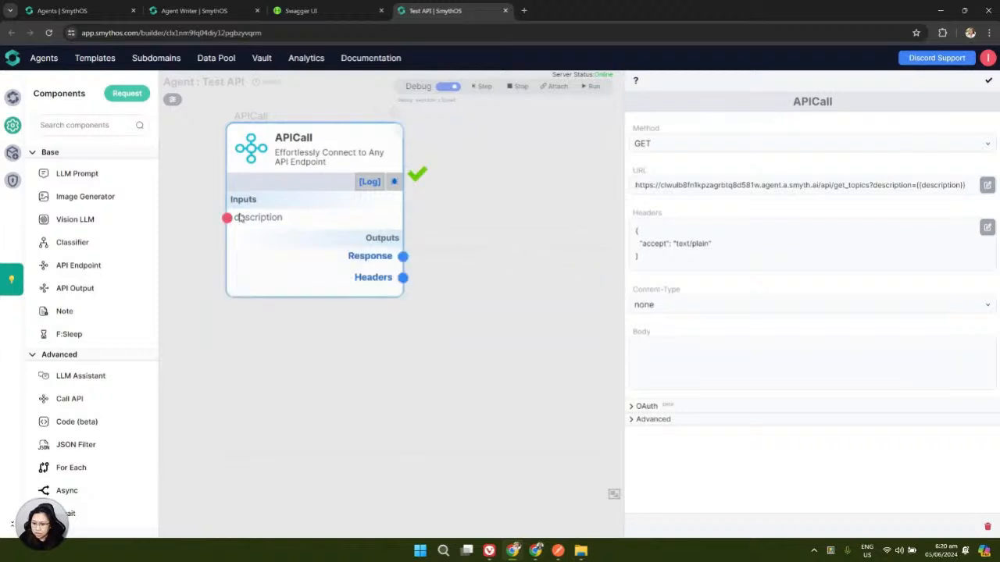
Paste the copied JSON into a new note beside the APICall node, then turn debug off
left_click_drag(47, 311, 545, 216)
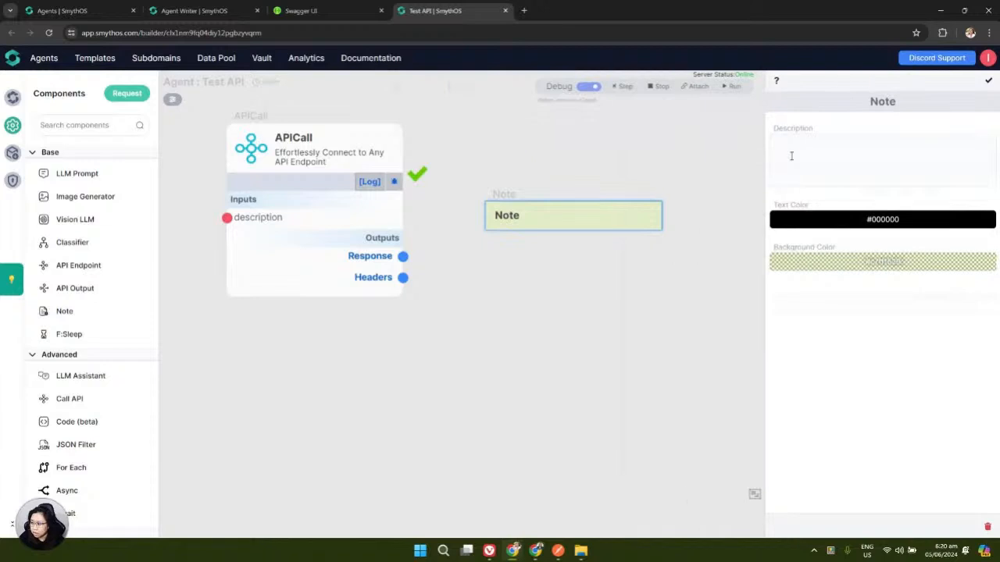
left_click(789, 150)
key("ctrl+v")
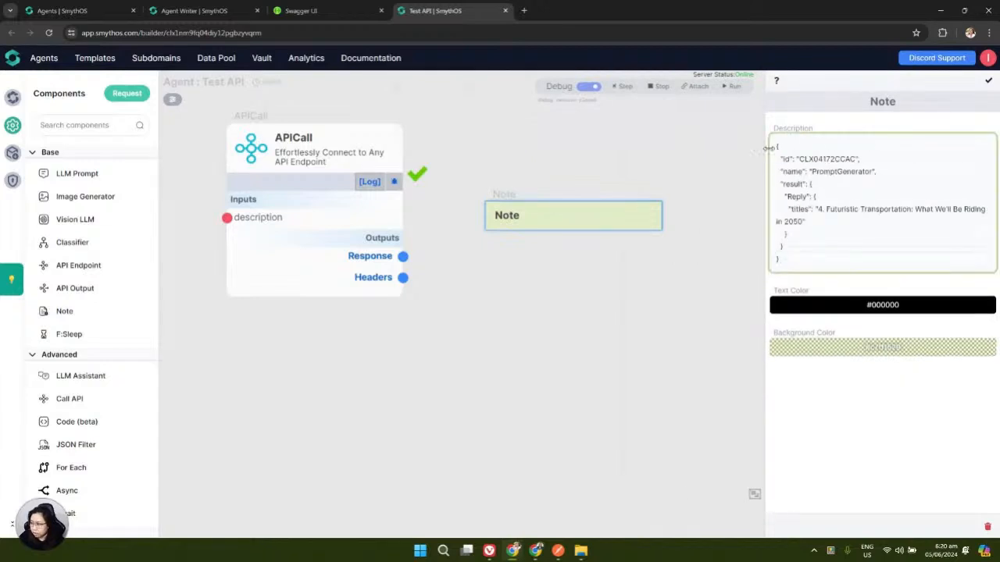
left_click(988, 82)
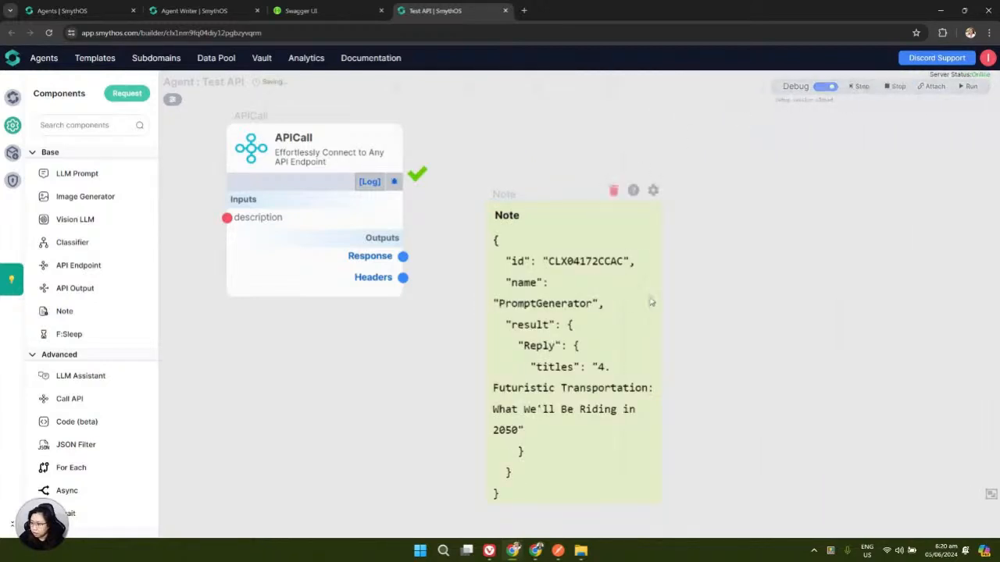
left_click(526, 196)
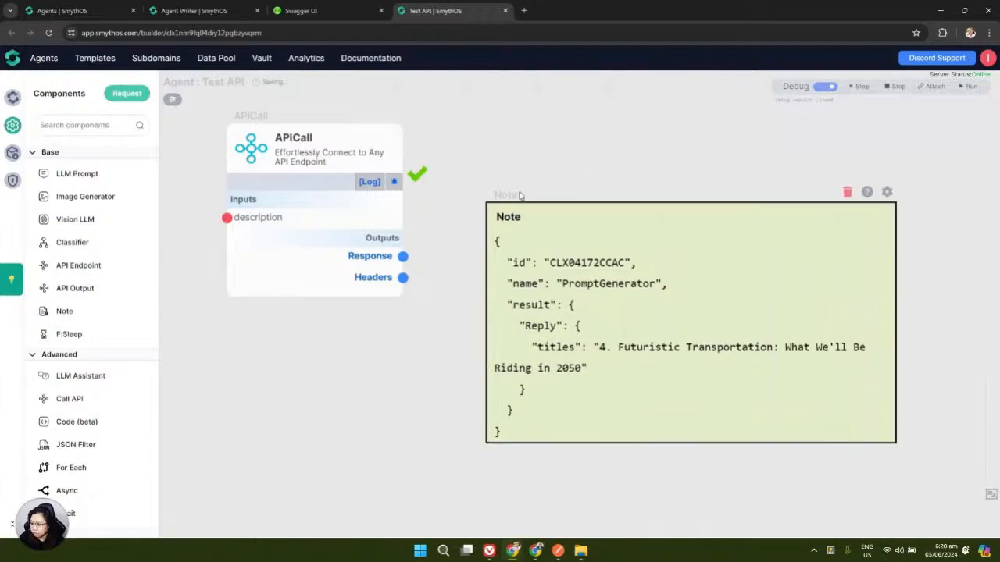
left_click_drag(531, 183, 537, 153)
left_click(826, 86)
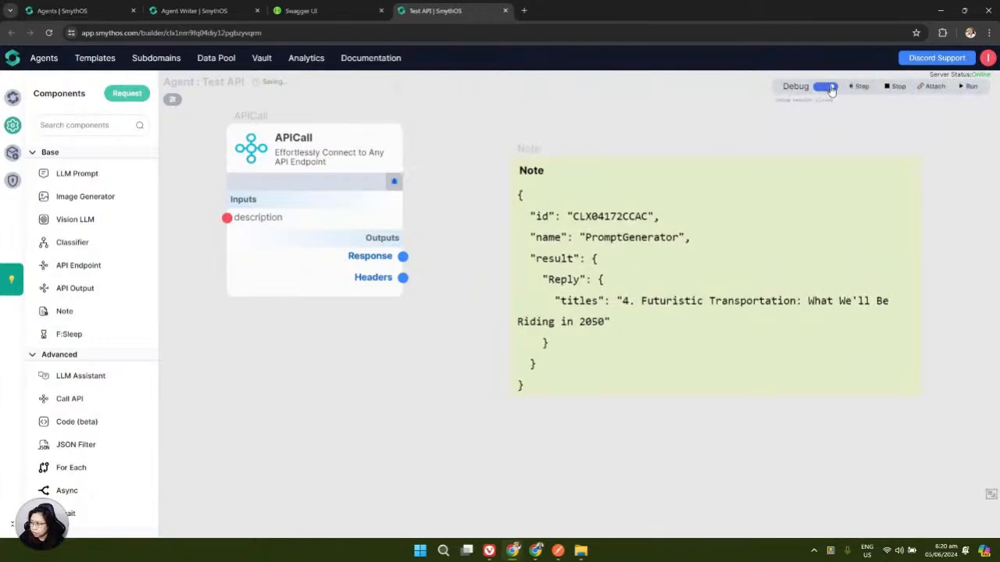
left_click_drag(437, 226, 451, 226)
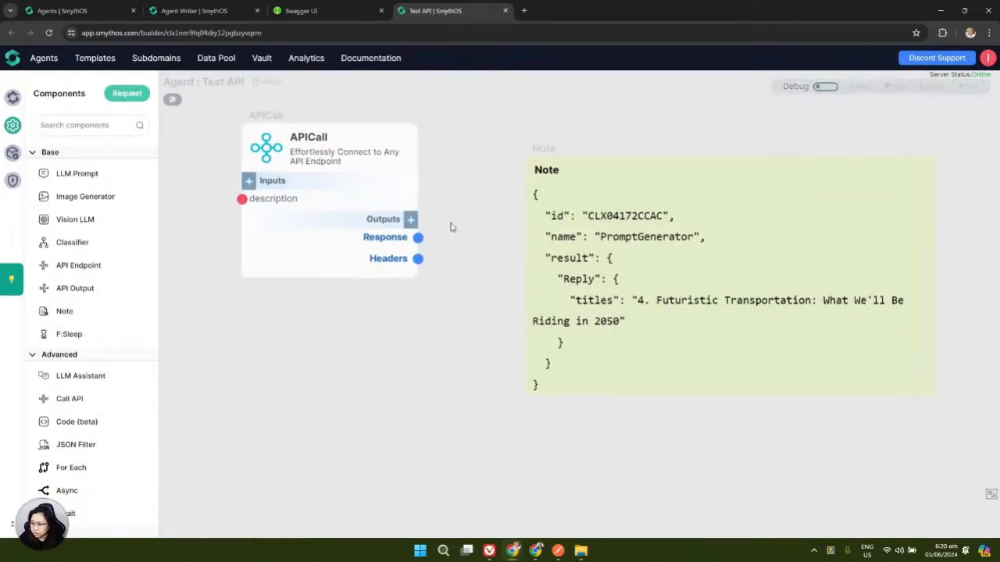
Start a new APICall output twice, cancel both times, then pan the nodes right
left_click(411, 221)
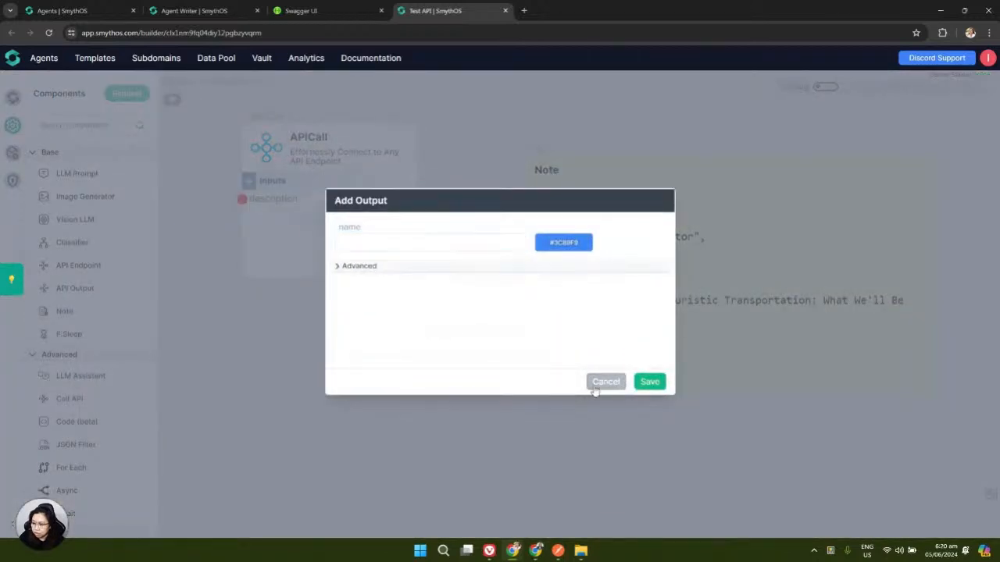
left_click(606, 382)
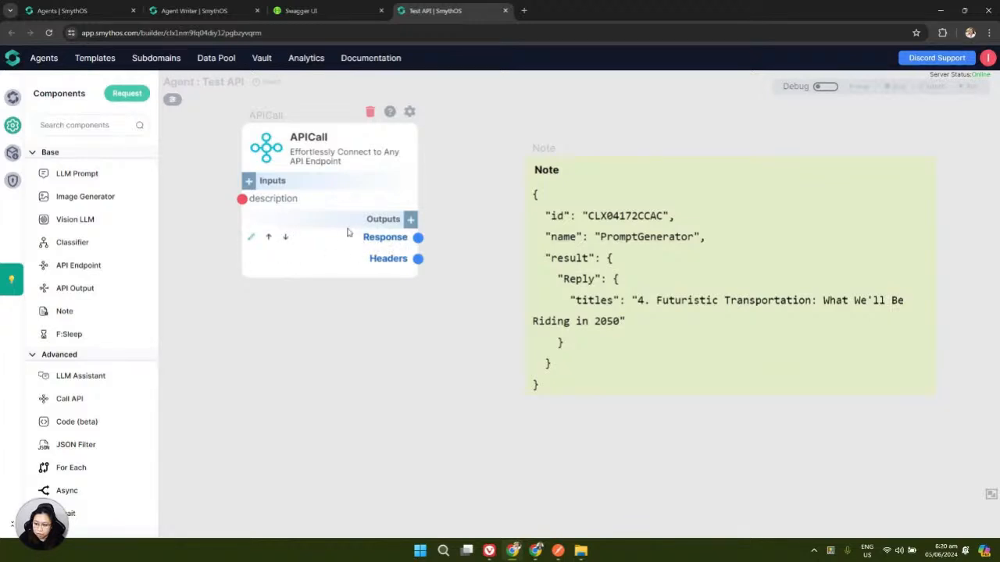
left_click(410, 221)
left_click(388, 239)
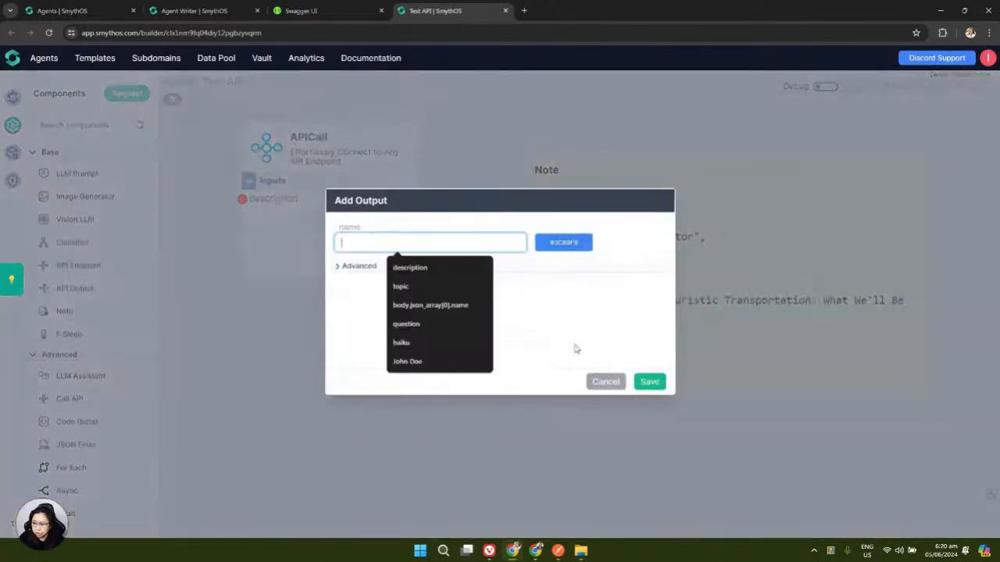
left_click(606, 382)
left_click_drag(375, 409, 575, 400)
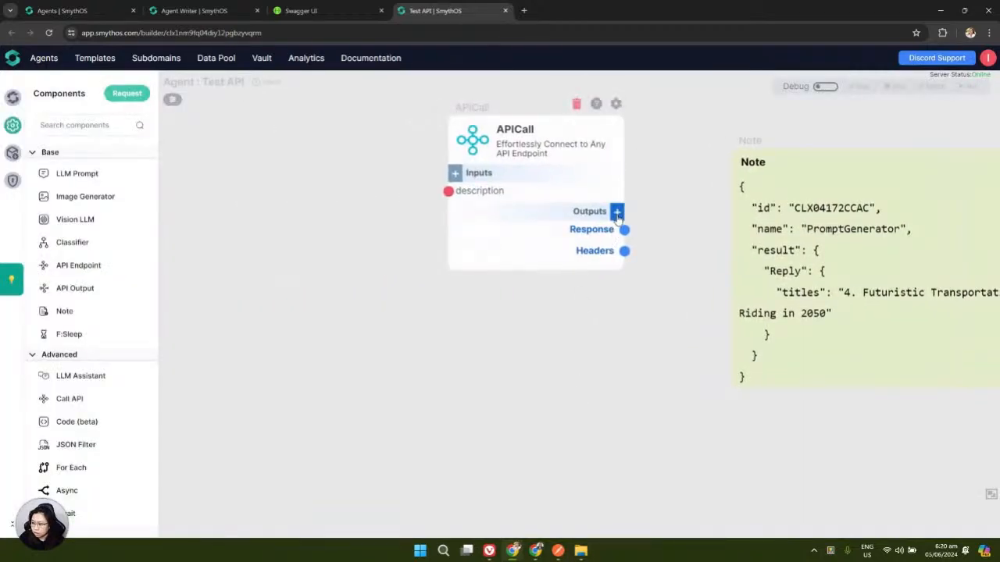
Enter the path Response.result.Reply.titles as a new output's name
left_click(616, 211)
left_click(383, 243)
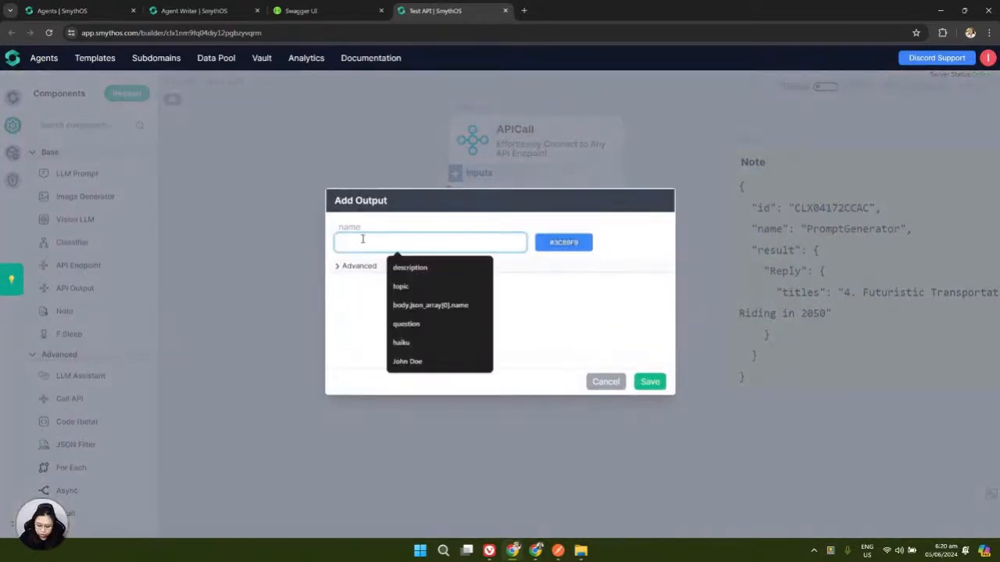
type("Response.result")
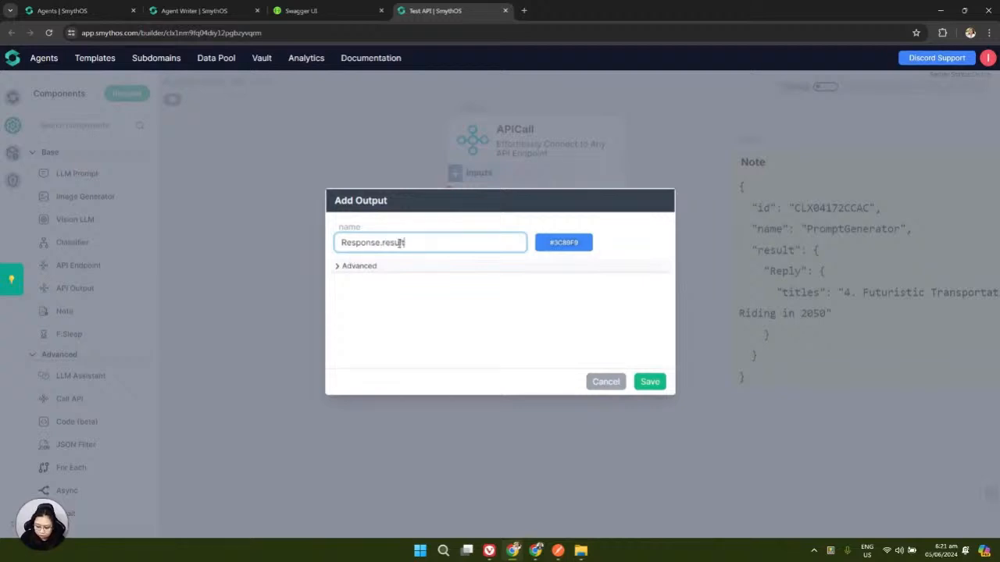
type(".Reply")
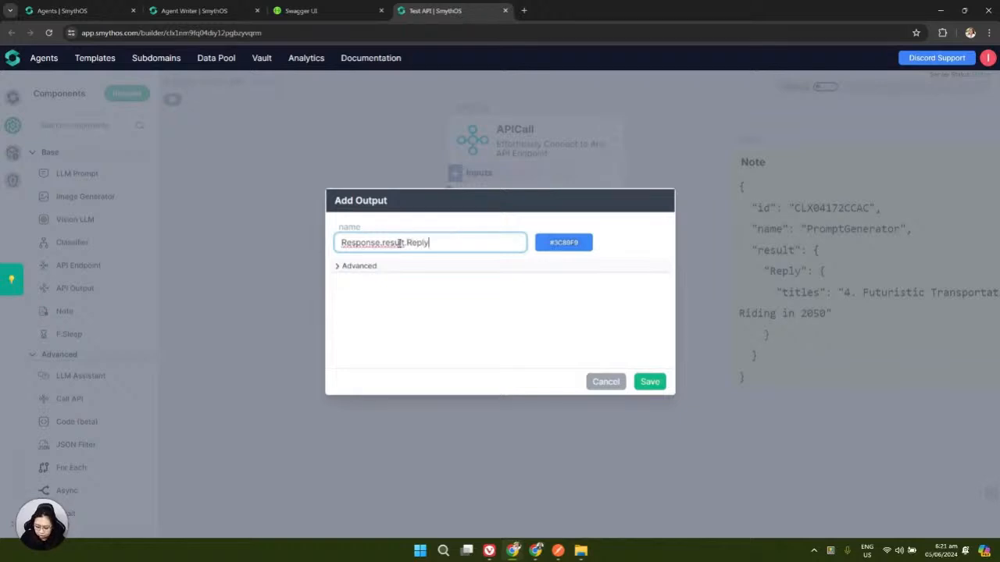
type(".titles")
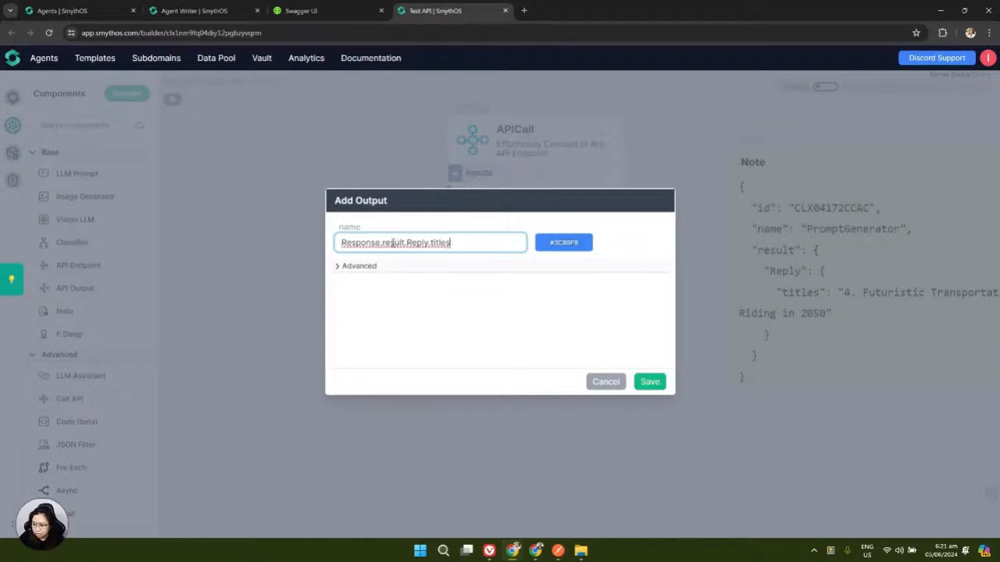
triple_click(396, 243)
key("ctrl+c")
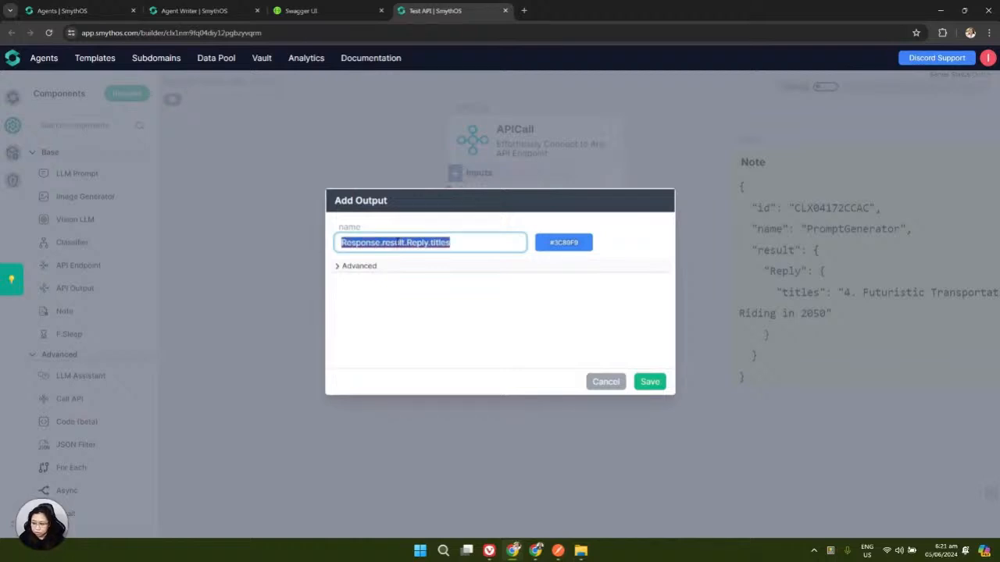
Use that path as the Advanced expression, rename the output to 'titles', and save
left_click(341, 268)
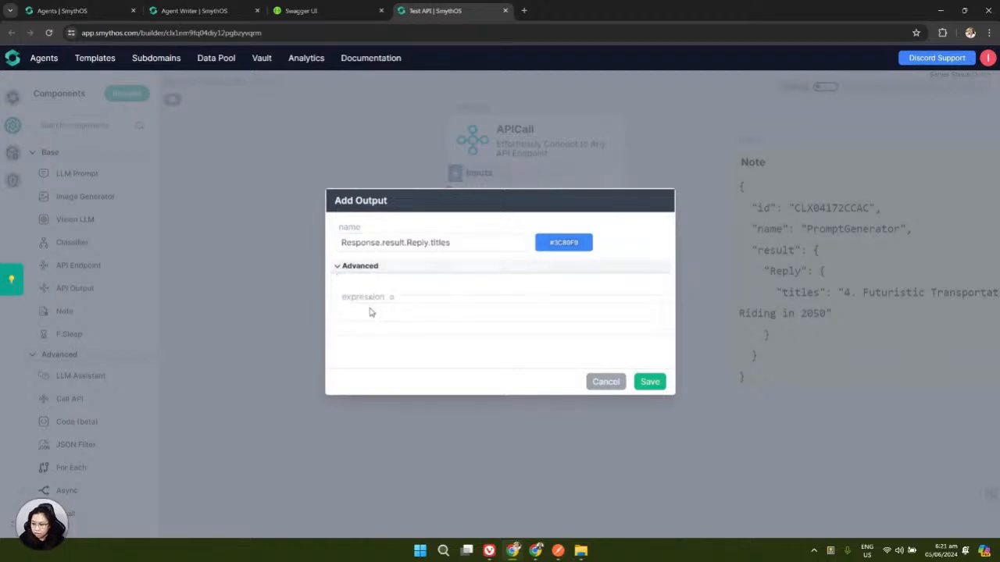
left_click(370, 310)
key("ctrl+v")
left_click_drag(461, 243, 334, 244)
type("titles")
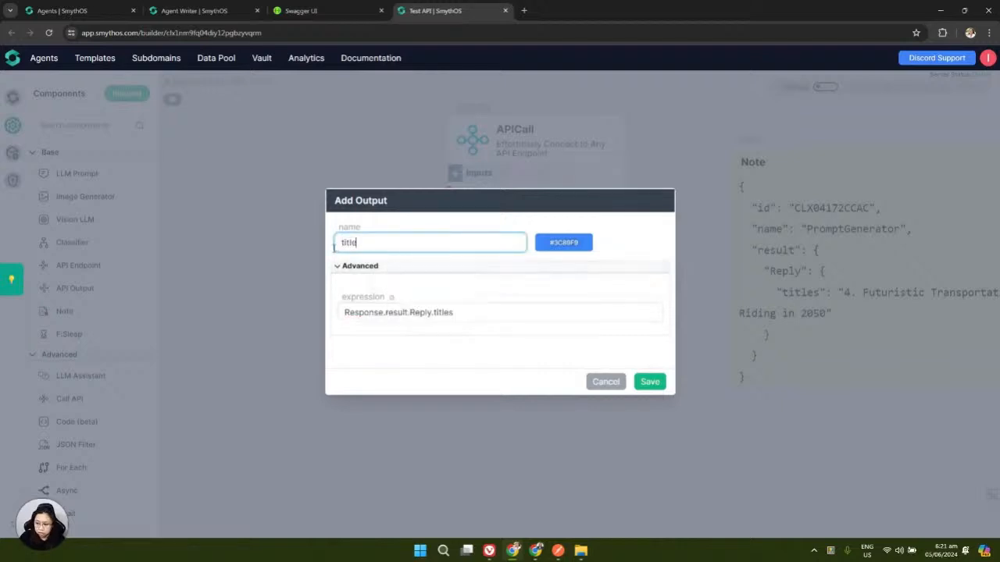
left_click(648, 383)
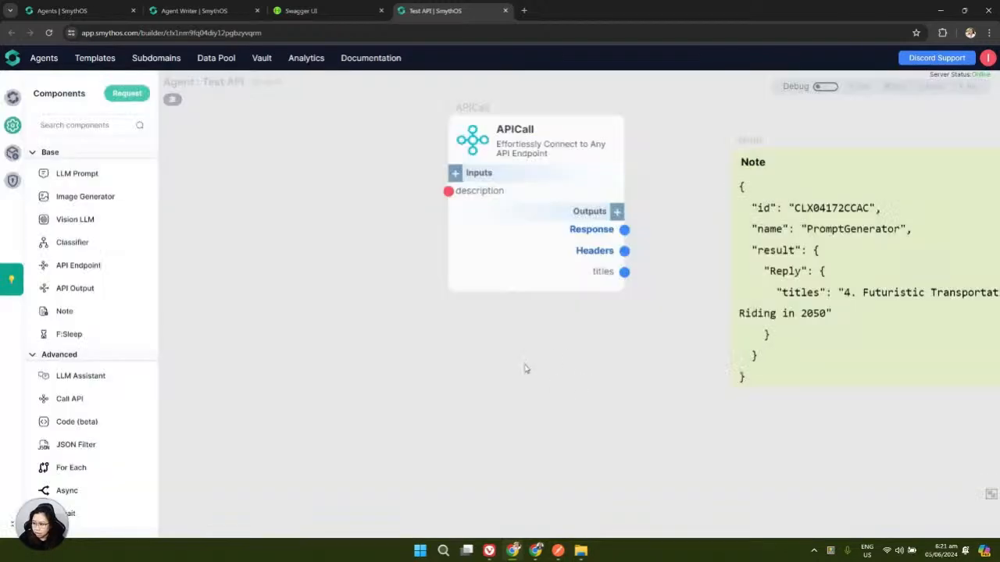
Re-enable debug and run the APICall with the transportation description to check the titles output
left_click(824, 86)
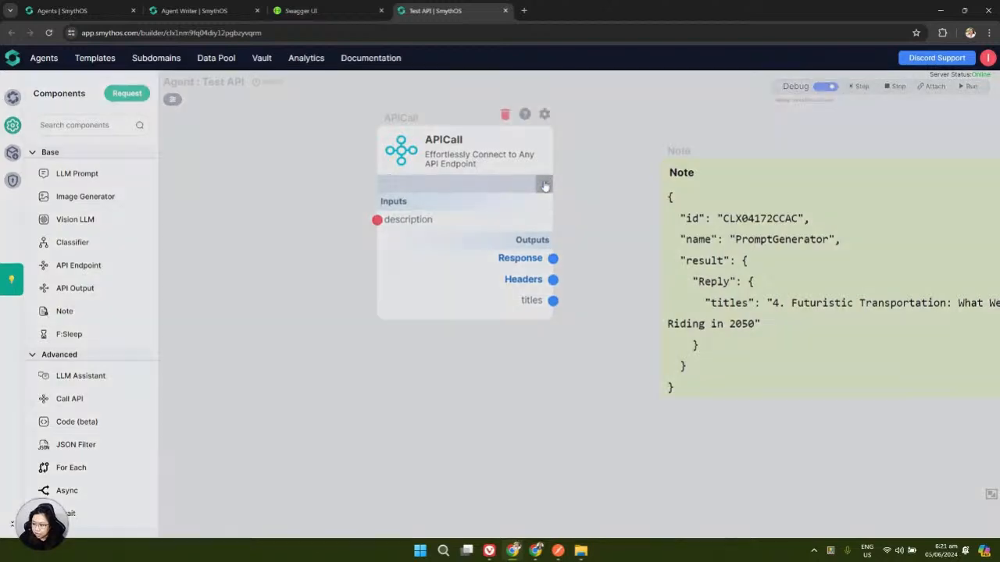
left_click(544, 186)
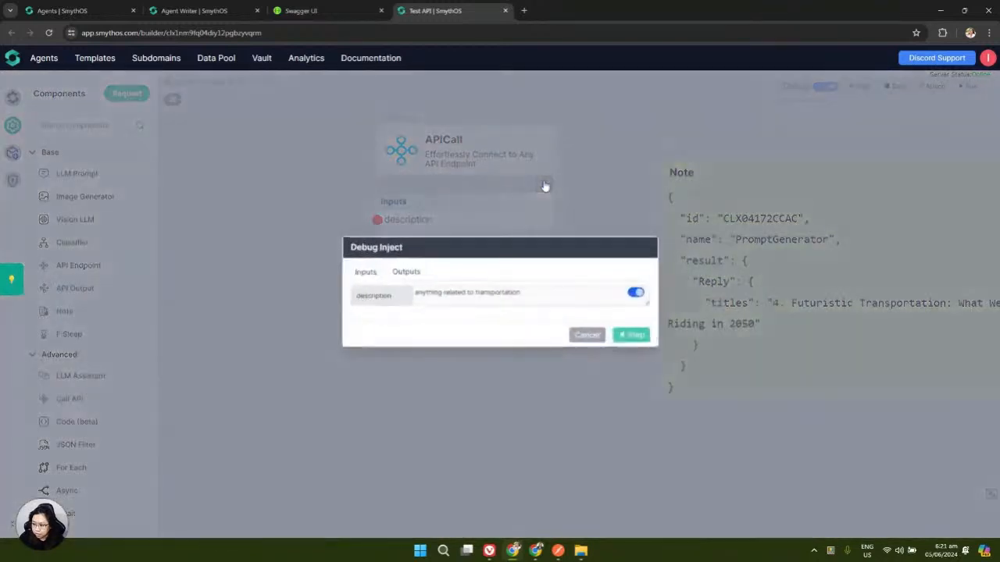
left_click(639, 340)
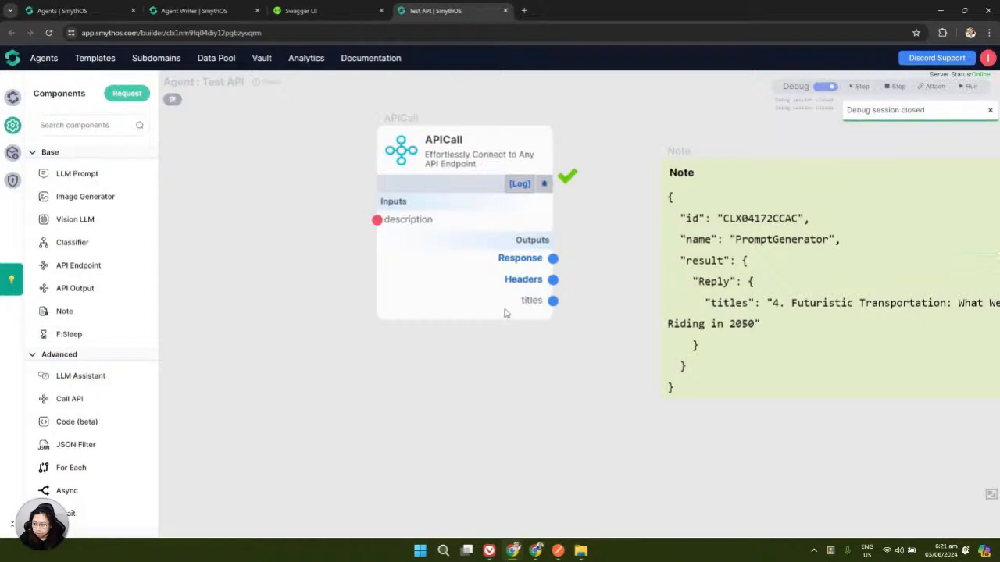
left_click_drag(492, 351, 664, 467)
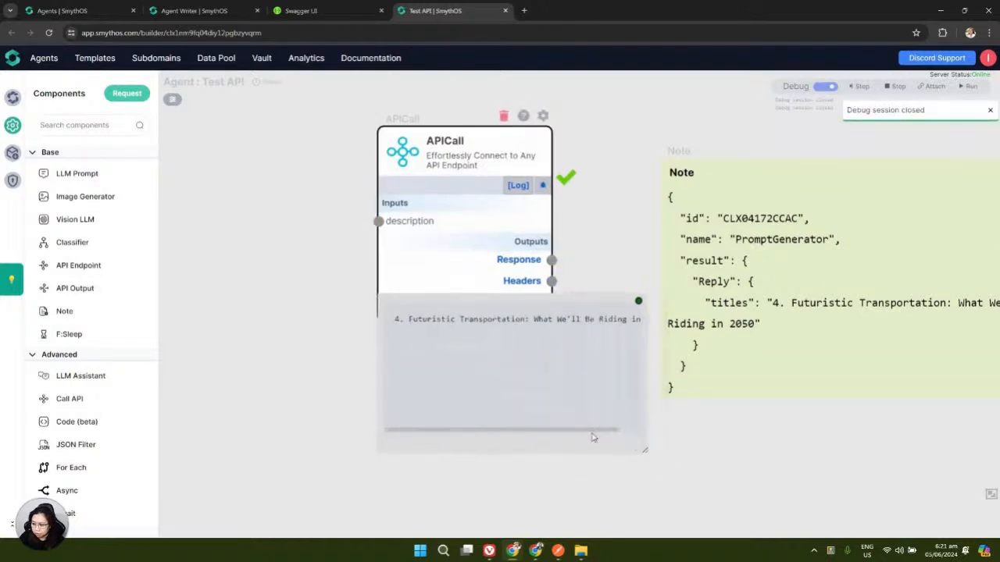
left_click_drag(636, 429, 437, 429)
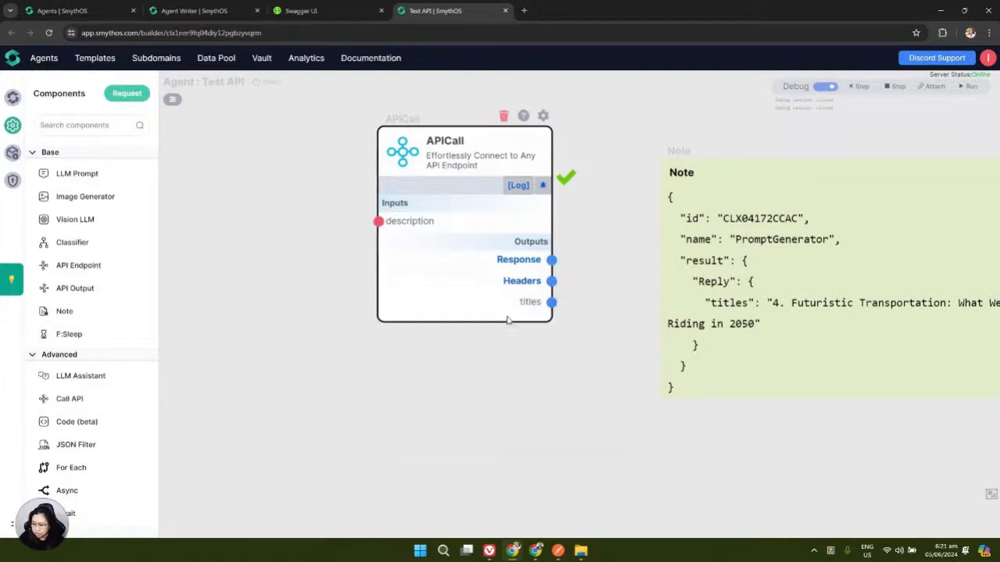
scroll(534, 296, "up", 2)
scroll(535, 296, "up", 1)
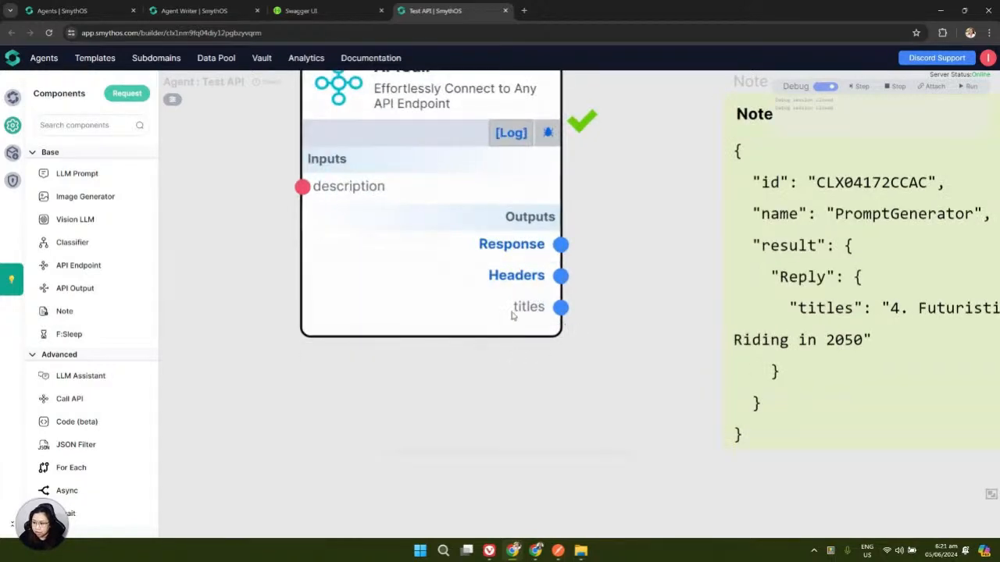
mouse_move(513, 311)
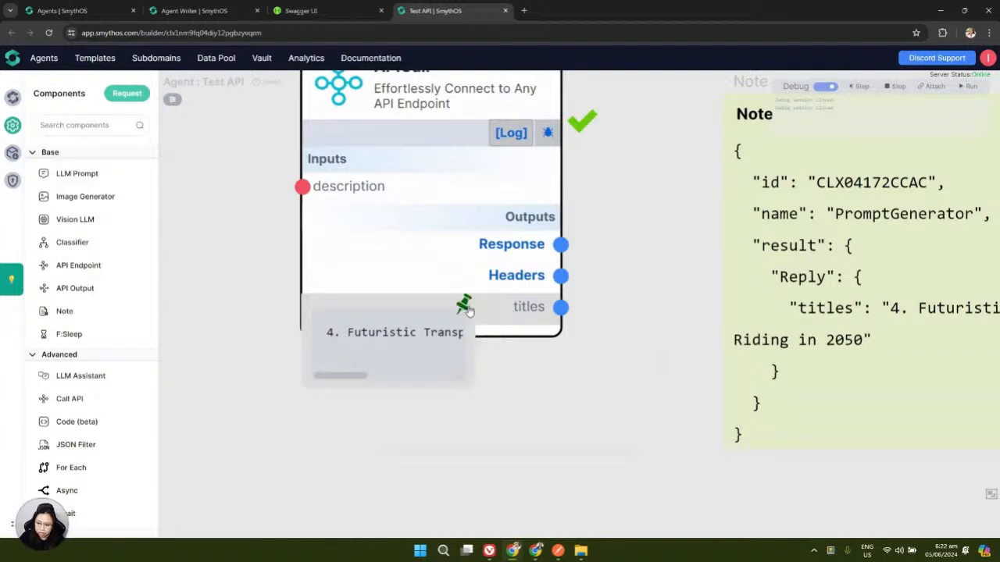
left_click_drag(468, 382, 670, 444)
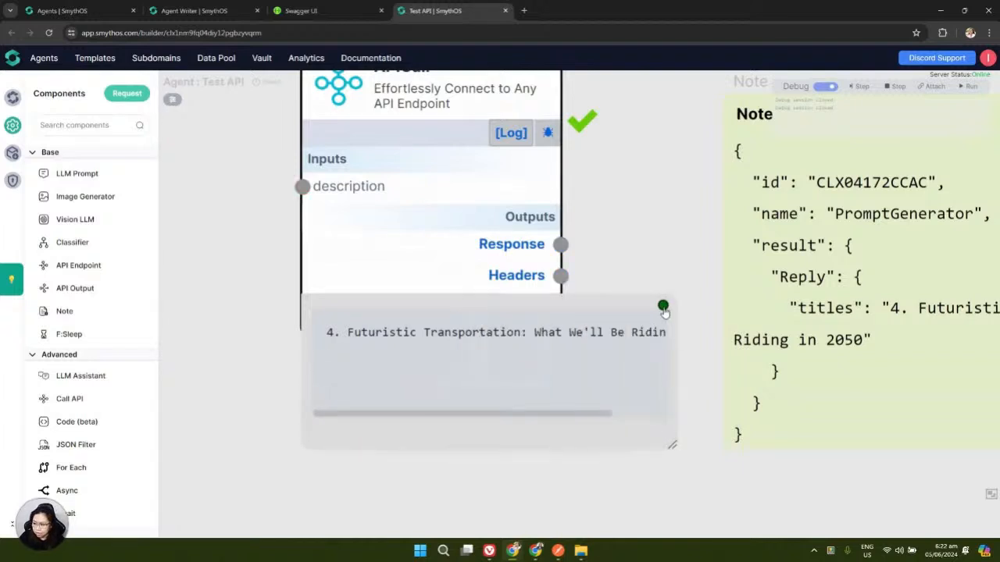
Unpin the titles preview, recentre the canvas, and open the APICall component's settings
left_click(660, 306)
scroll(330, 406, "down", 3)
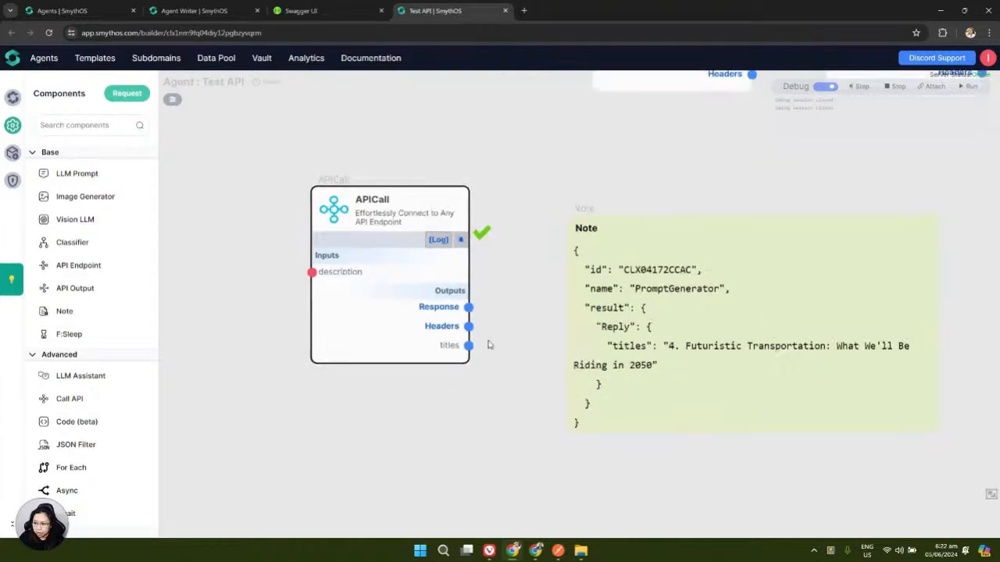
left_click_drag(456, 140, 459, 171)
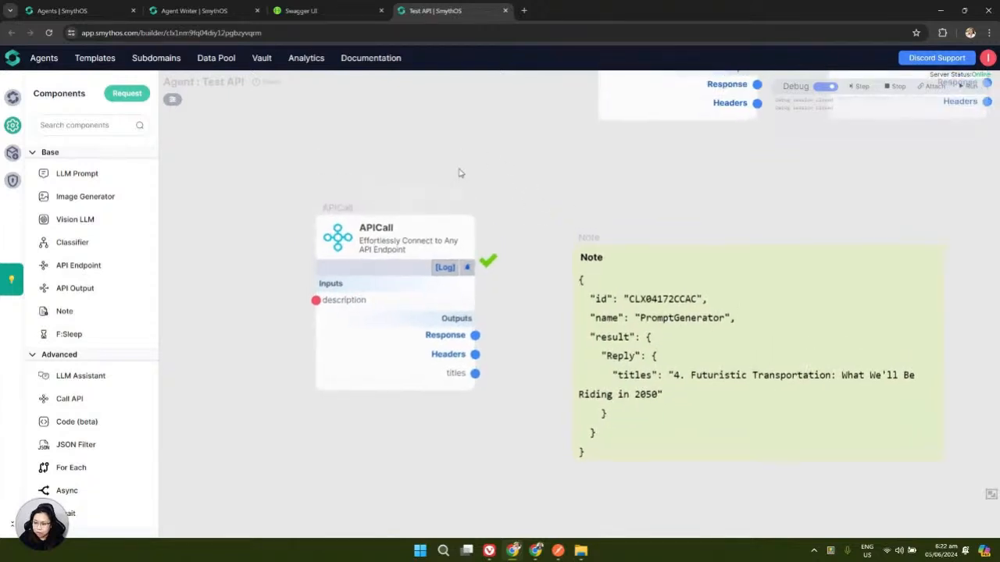
mouse_move(339, 212)
left_click(466, 205)
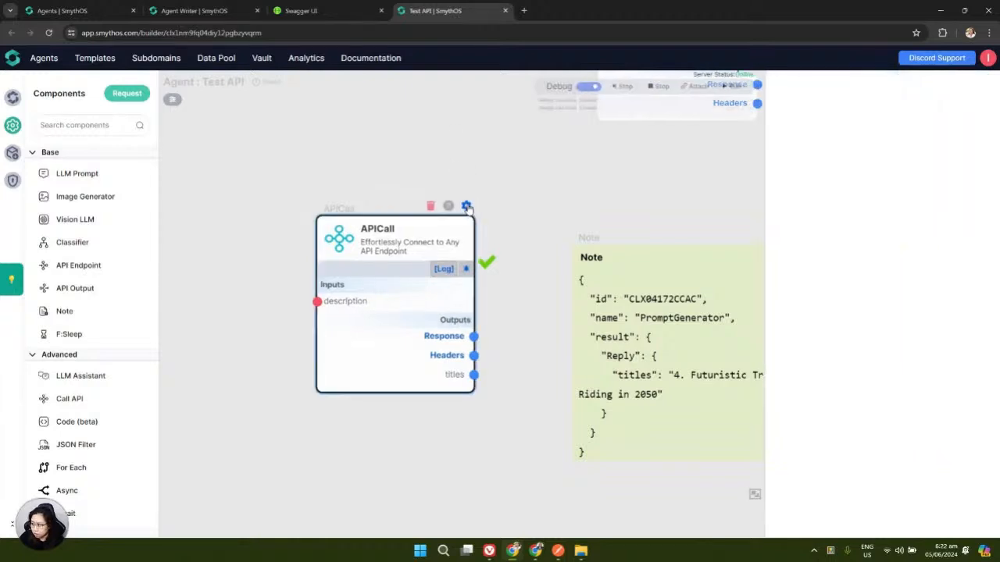
left_click_drag(766, 185, 694, 190)
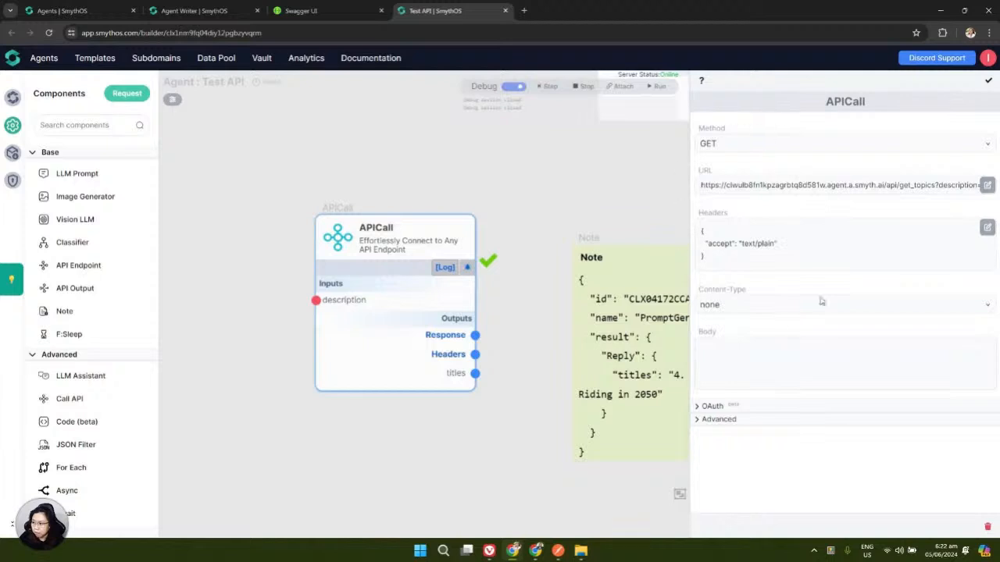
left_click(179, 14)
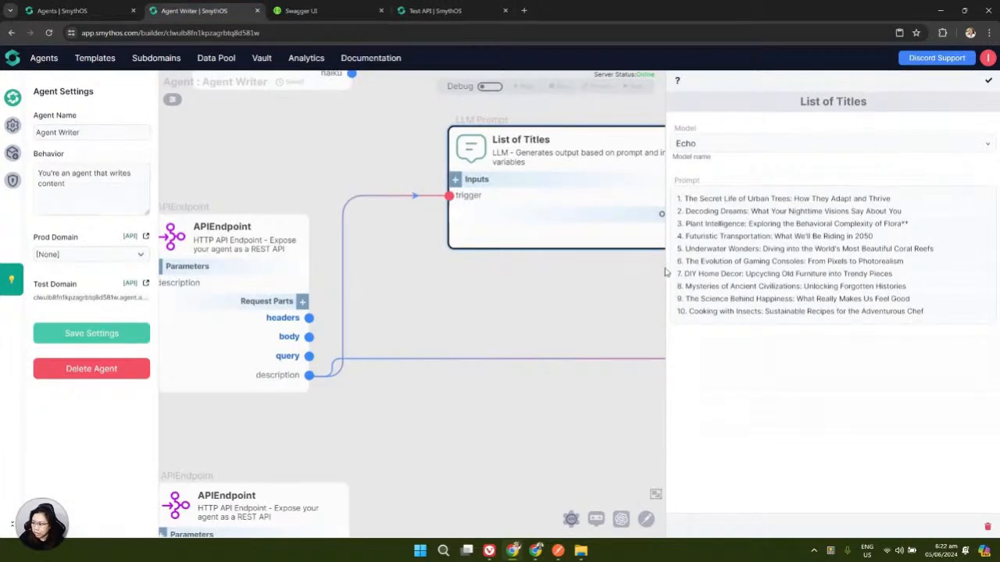
left_click_drag(665, 272, 918, 286)
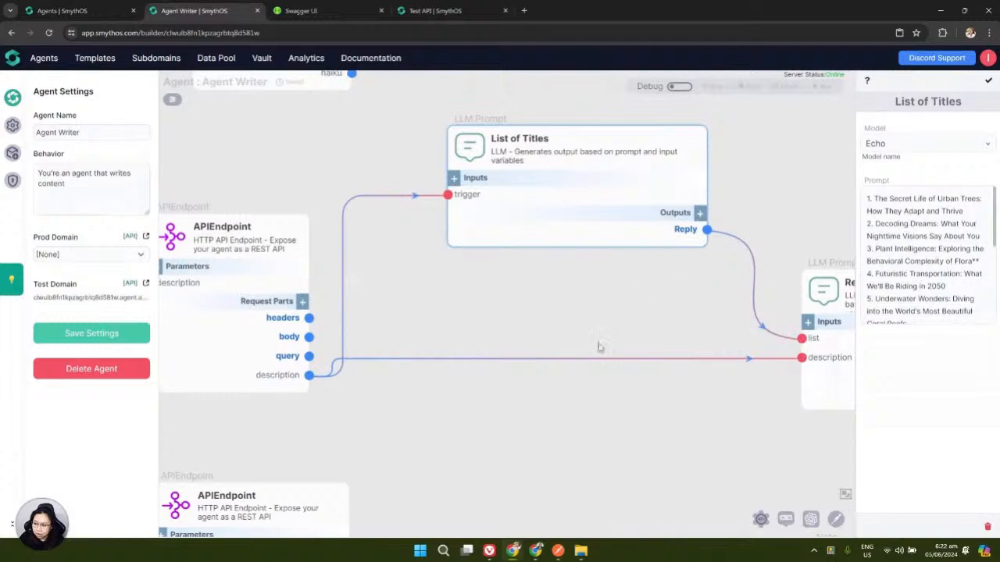
scroll(533, 334, "down", 3)
left_click_drag(547, 407, 535, 408)
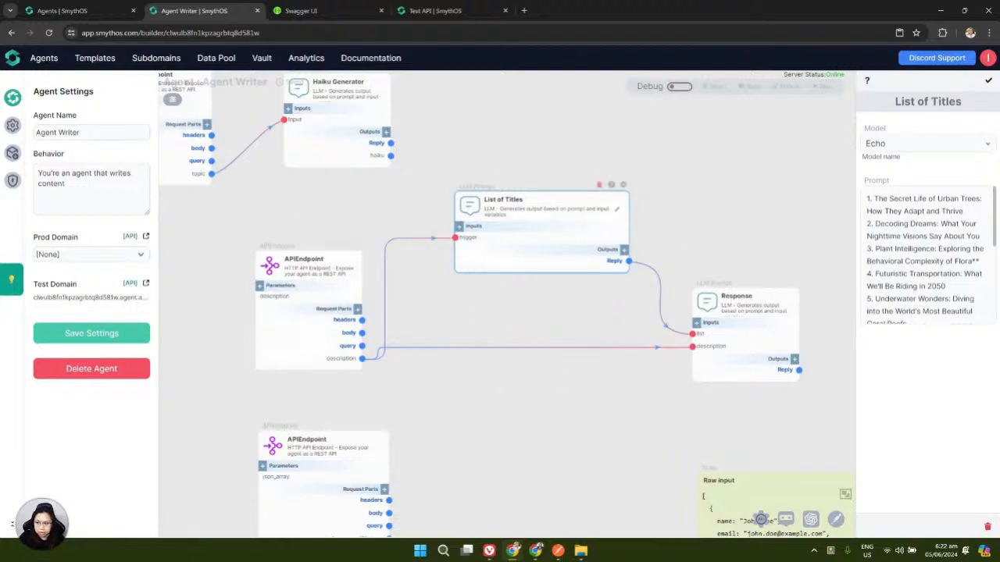
left_click(424, 11)
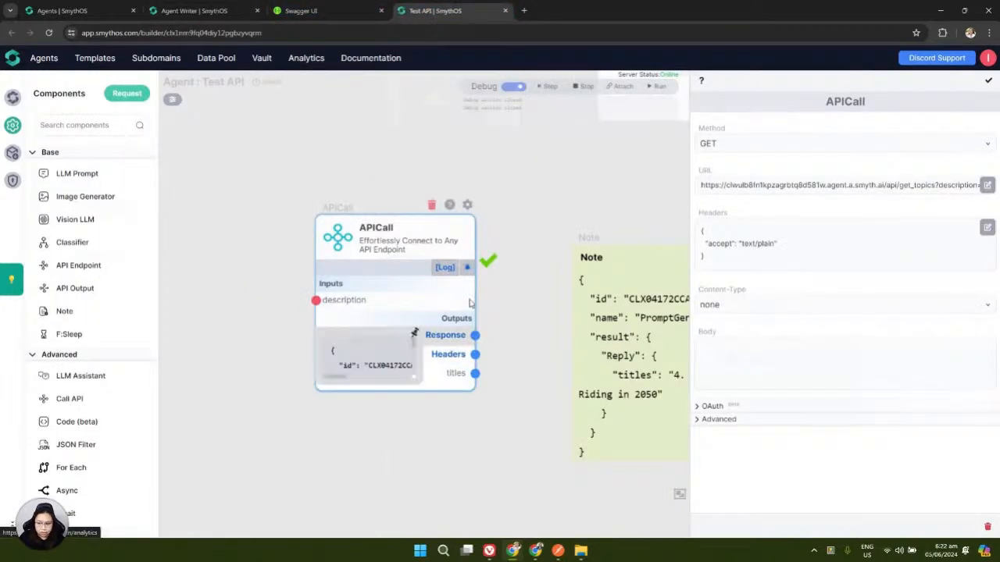
Close the APICall settings, shift the right Create contacts node rightward, and bring up Airtable Contacts
left_click(988, 81)
scroll(514, 407, "down", 3)
scroll(511, 412, "down", 3)
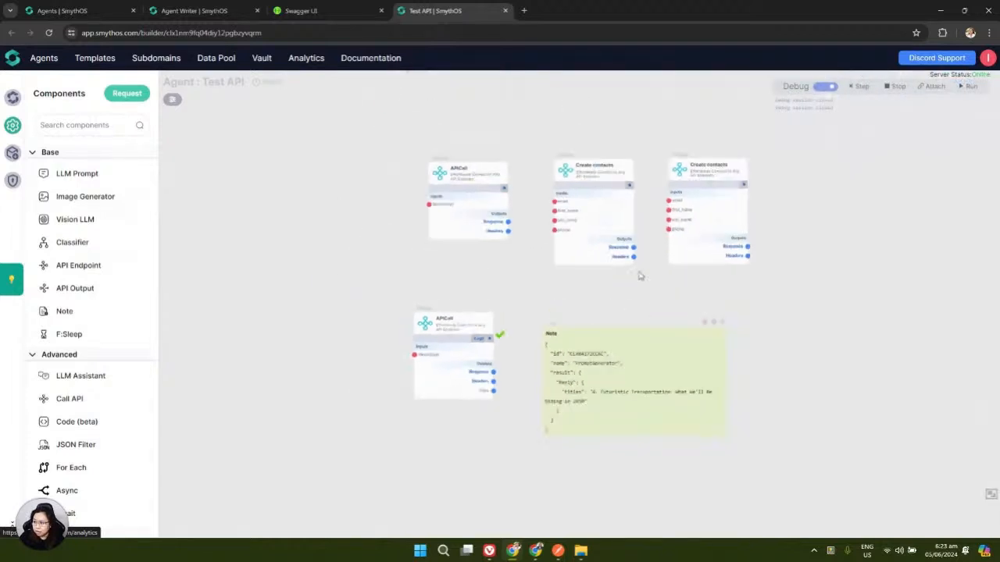
scroll(464, 269, "up", 5)
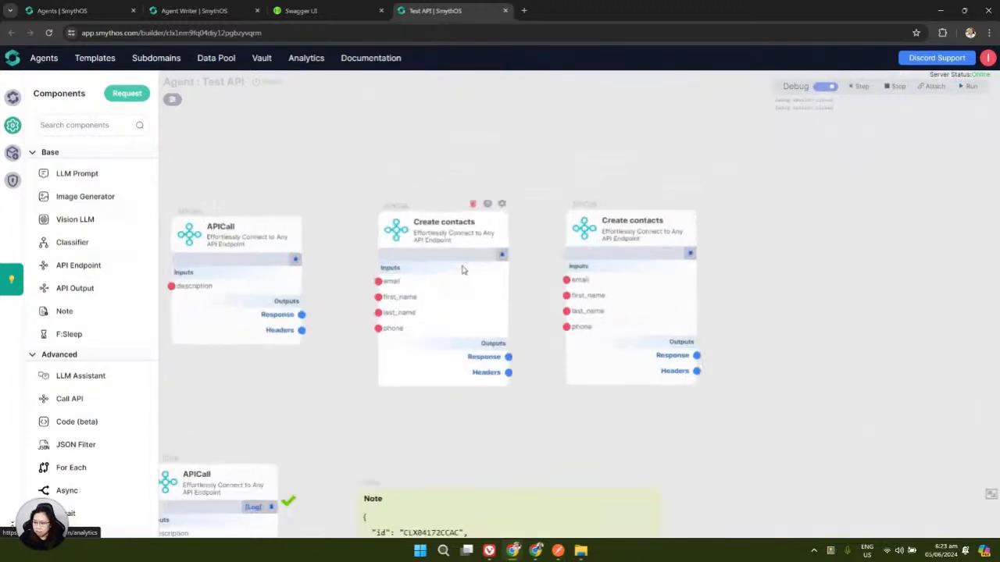
left_click_drag(558, 254, 544, 212)
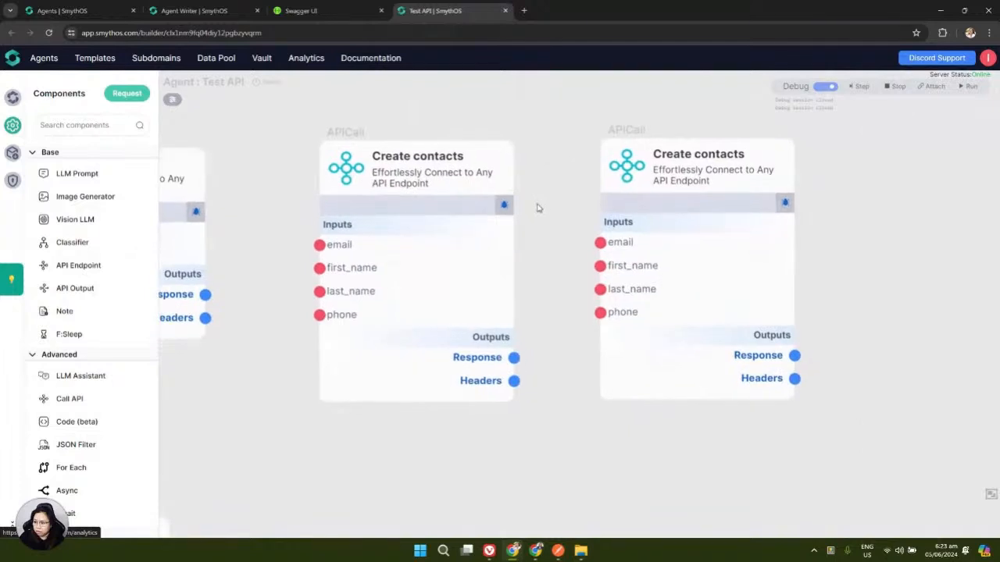
left_click_drag(616, 133, 723, 129)
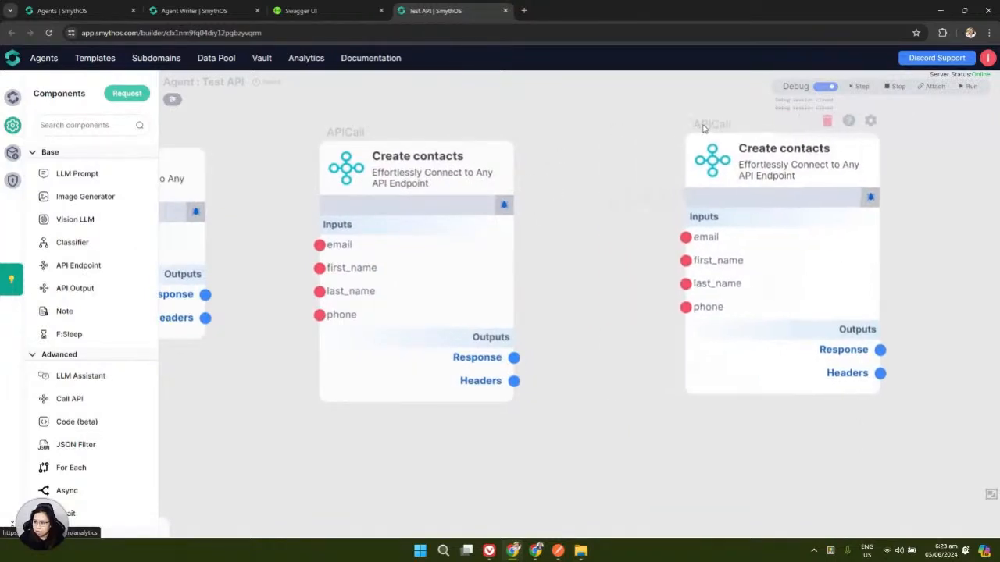
left_click(536, 550)
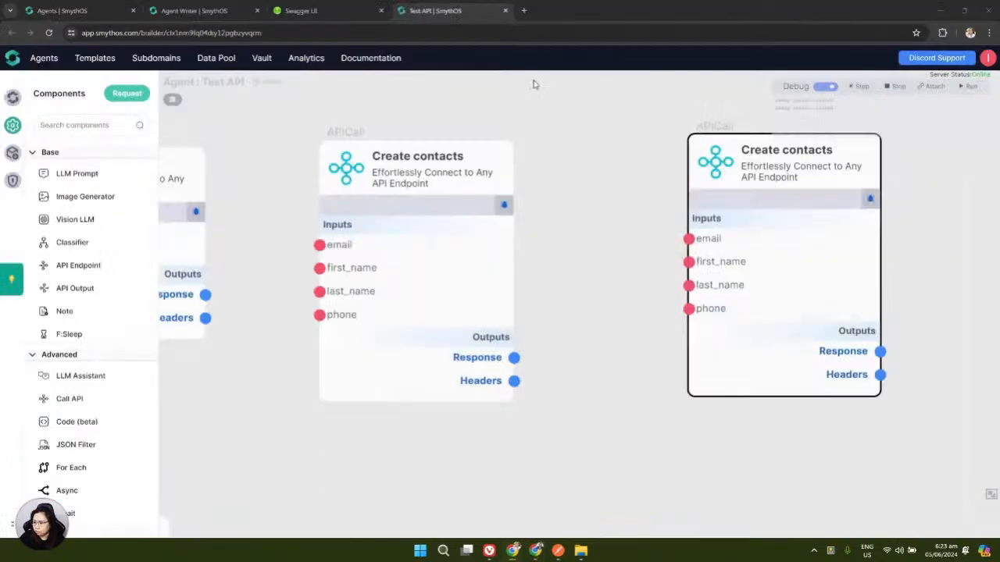
Open the left Create contacts node's settings and view the Auth Key, tableID and baseID variables
mouse_move(404, 243)
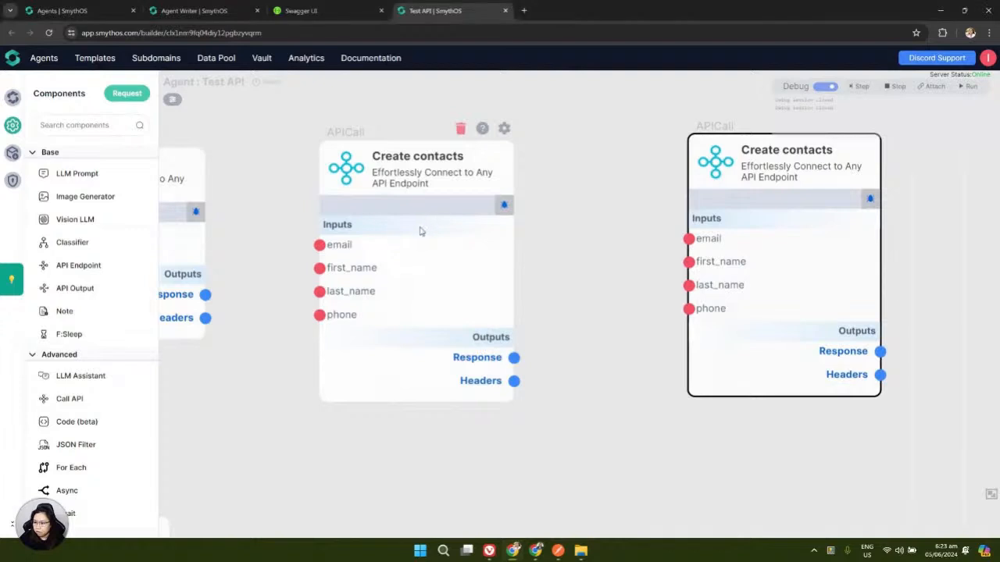
left_click(505, 129)
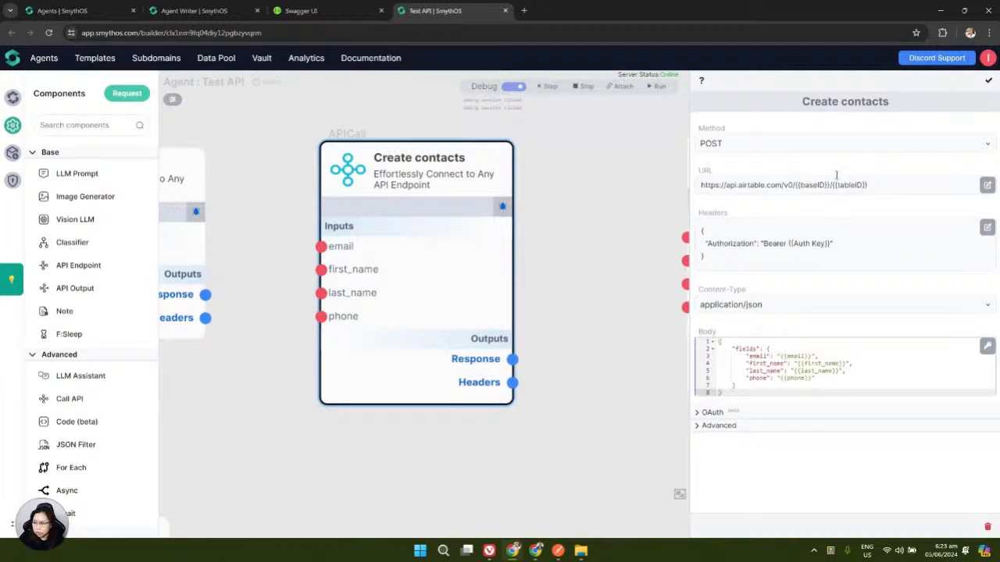
left_click(170, 101)
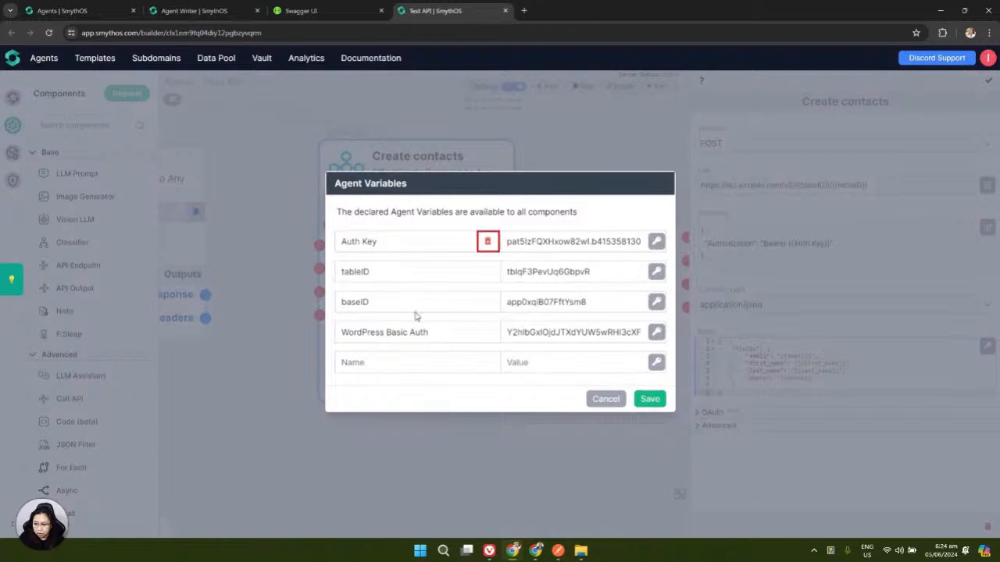
Inspect the baseID and tableID variable names and values, then close Agent Variables unchanged
left_click(373, 305)
left_click(384, 269)
left_click(559, 273)
left_click(605, 398)
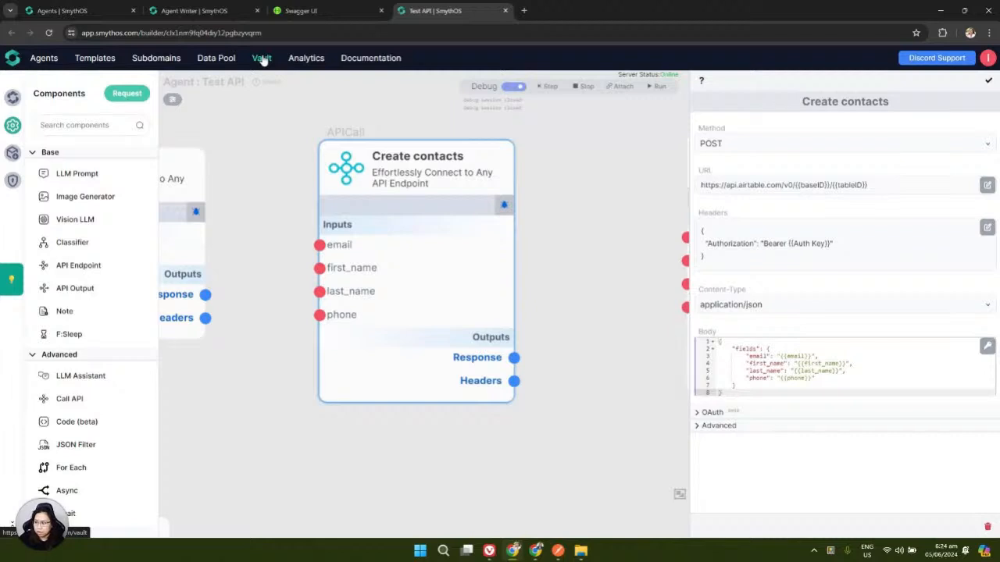
left_click(171, 104)
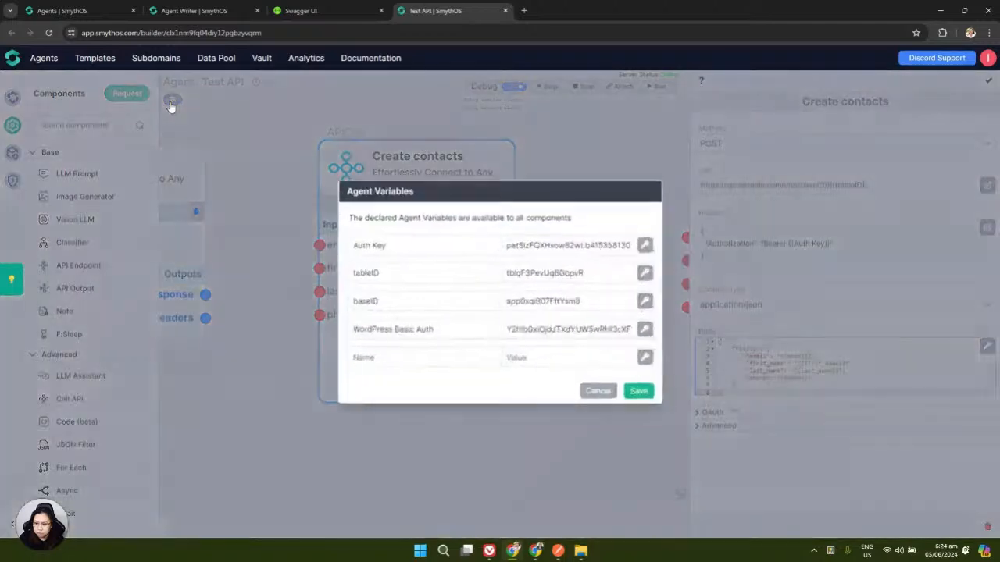
left_click(605, 399)
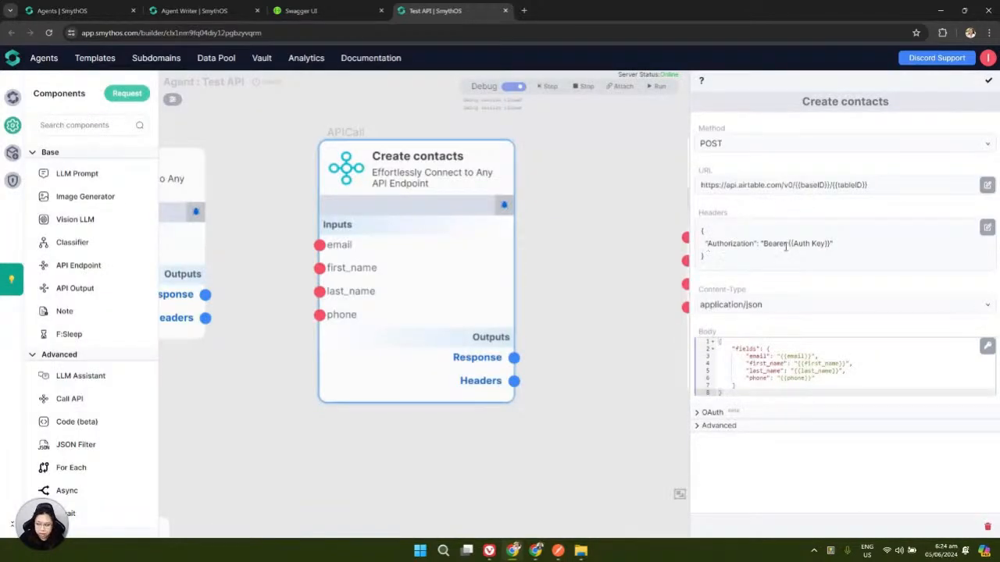
View the request headers without editing, then reopen and dismiss Agent Variables unchanged
left_click(985, 234)
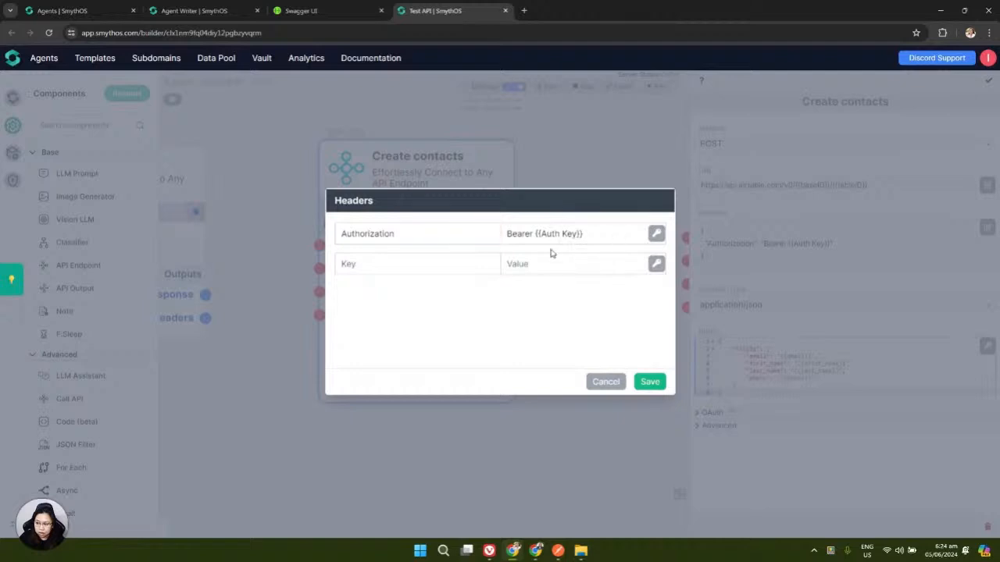
left_click(650, 382)
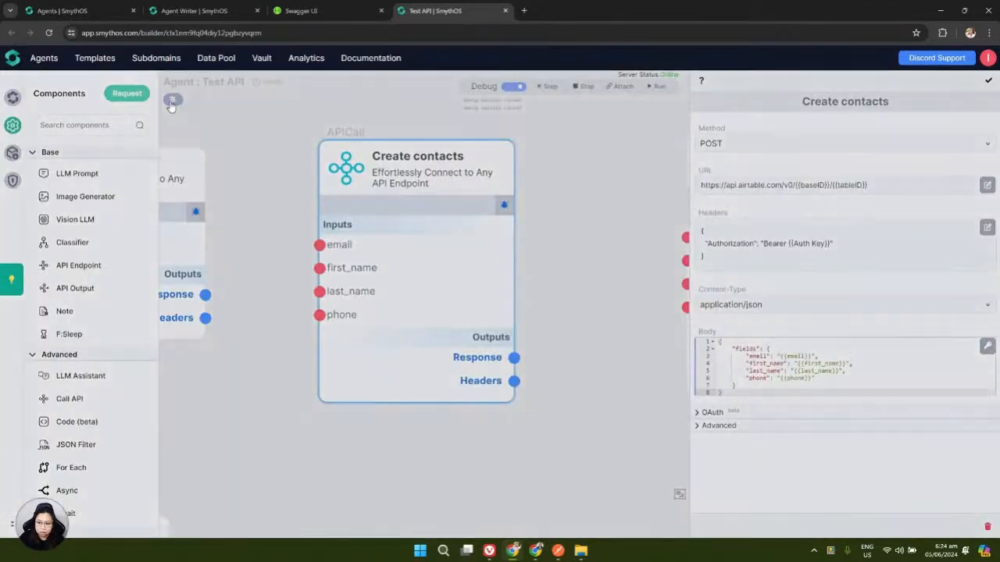
left_click(172, 101)
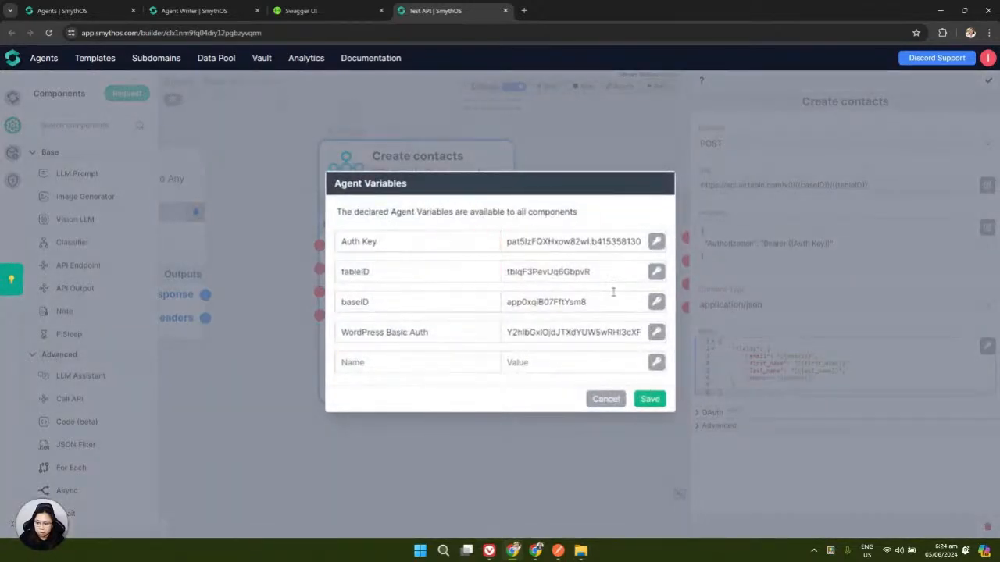
left_click(606, 400)
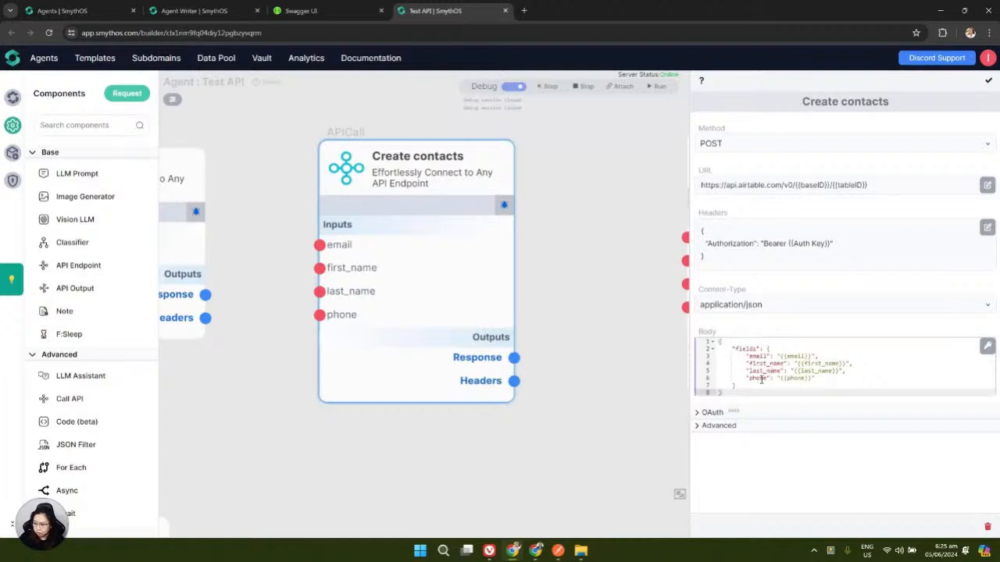
Replace the body's email placeholder with the {{email}} input variable chip
double_click(800, 358)
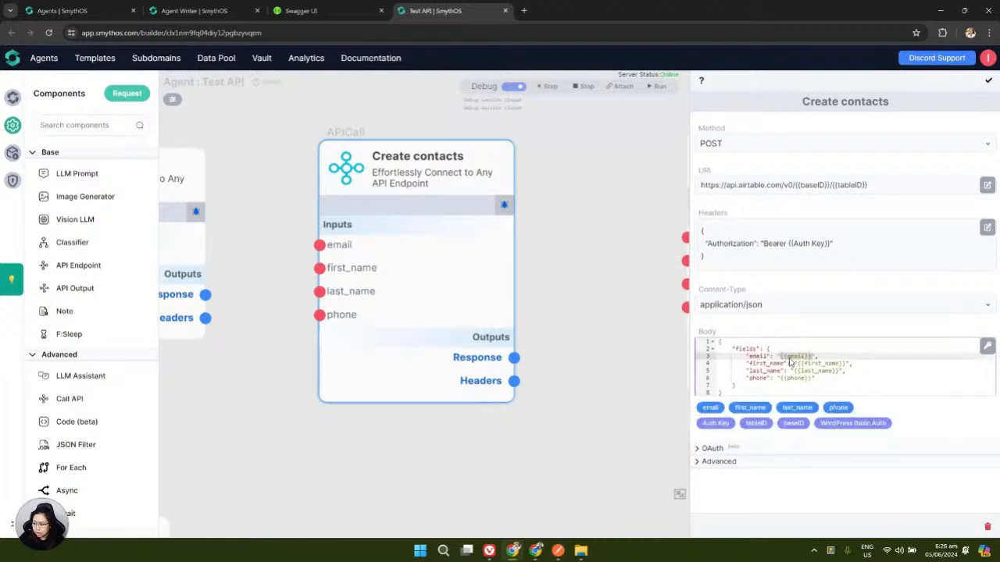
double_click(825, 363)
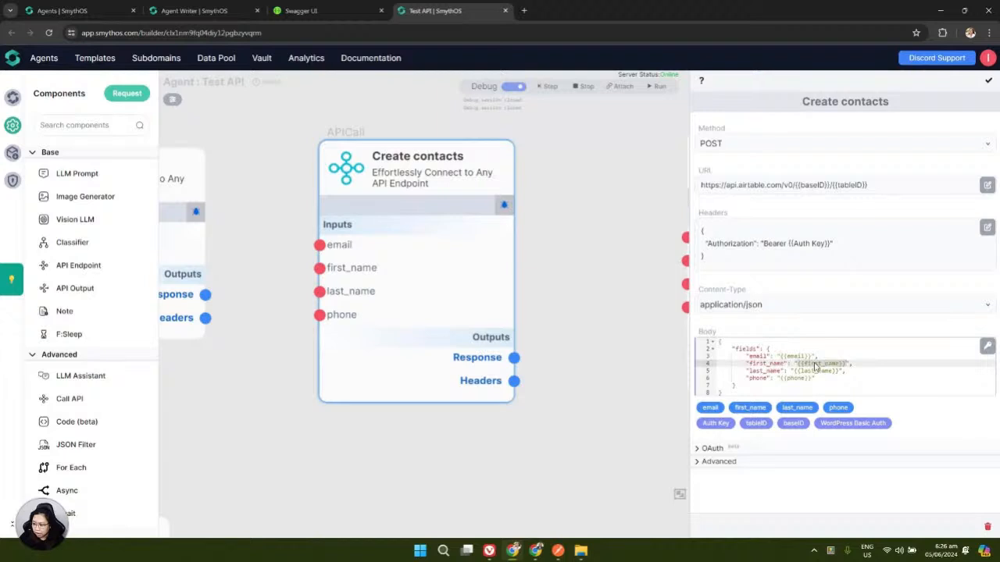
double_click(806, 371)
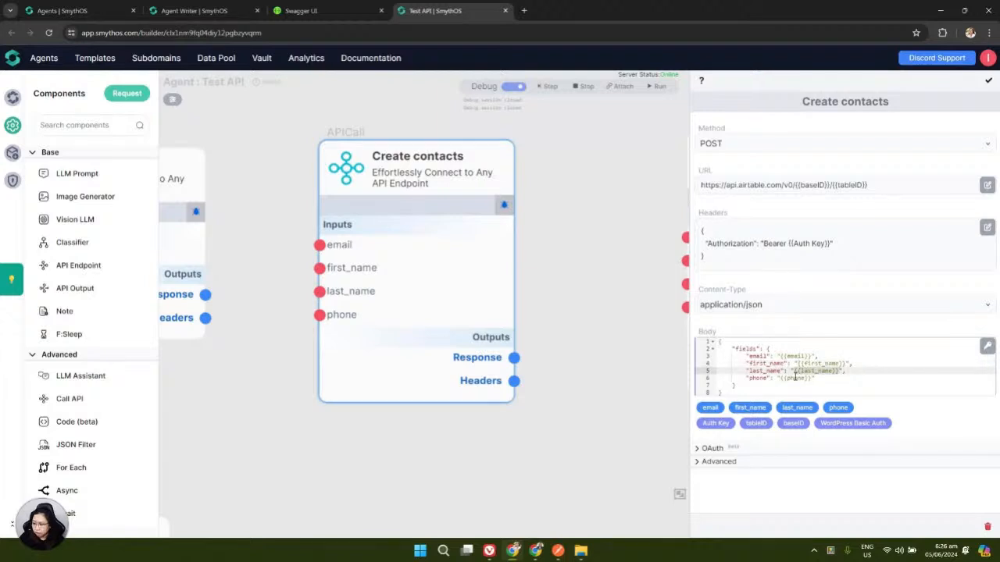
double_click(803, 378)
double_click(794, 356)
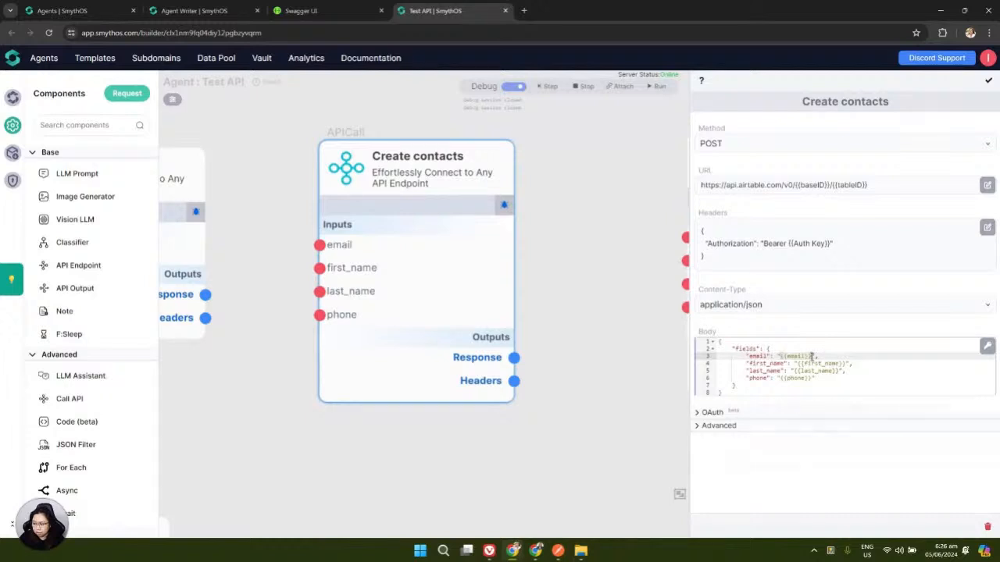
key("BackSpace")
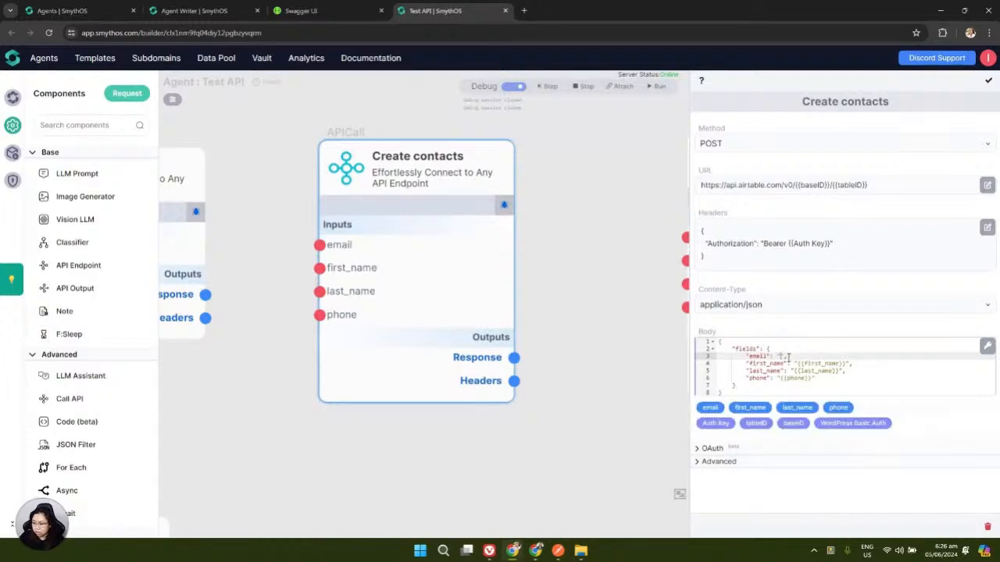
left_click(710, 407)
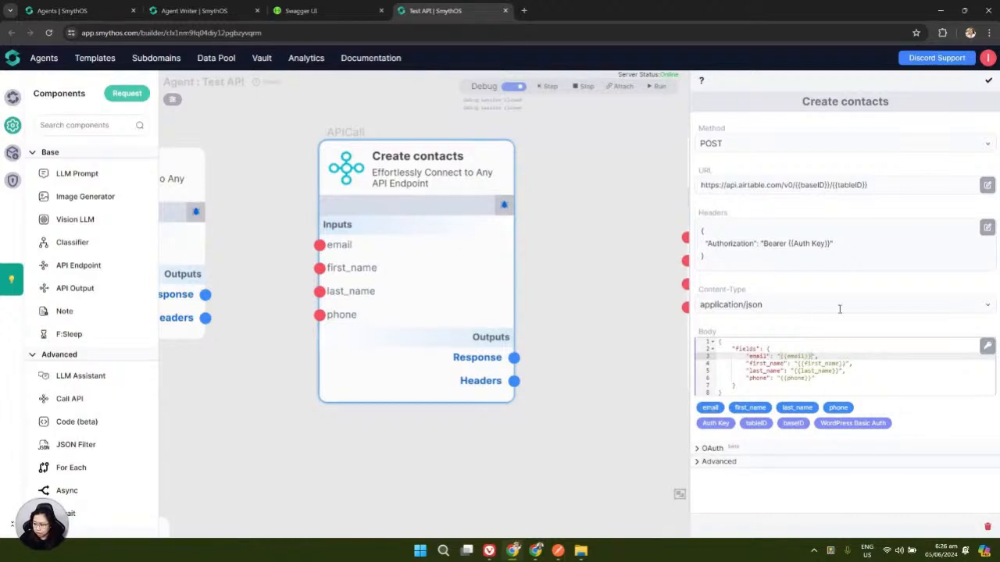
In Debug Inject, enter a test contact's e-mail, first name, last name and phone number
left_click(503, 209)
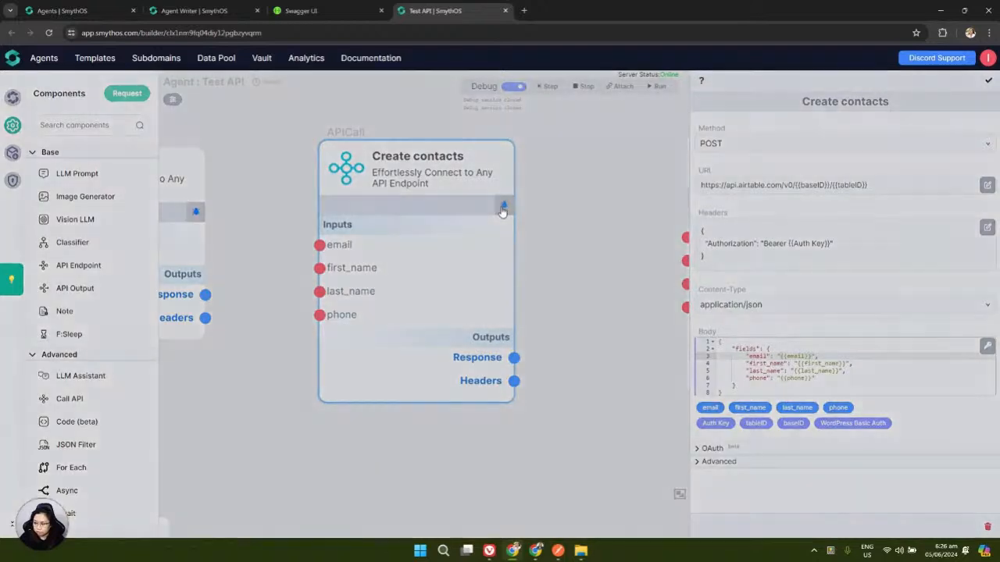
left_click(431, 249)
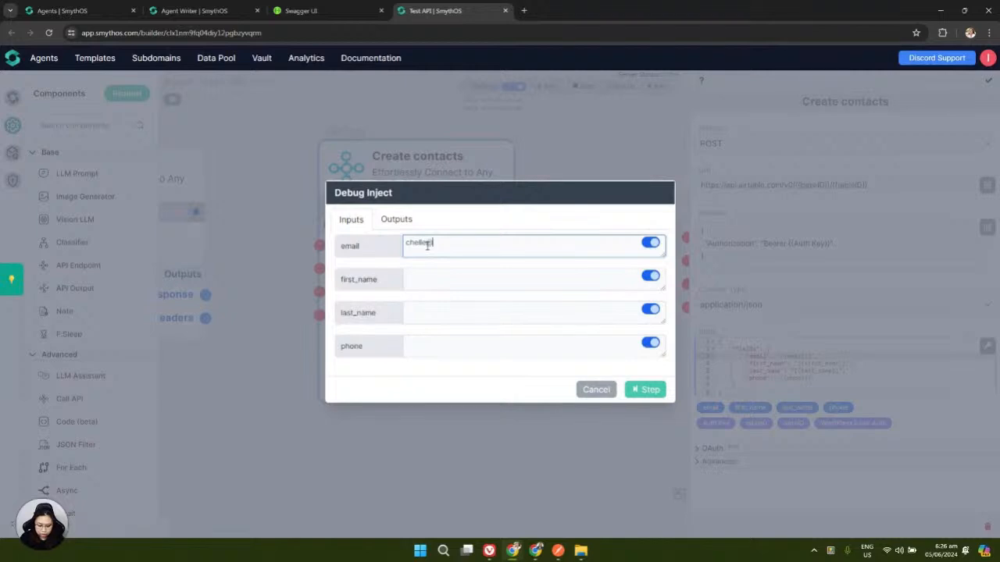
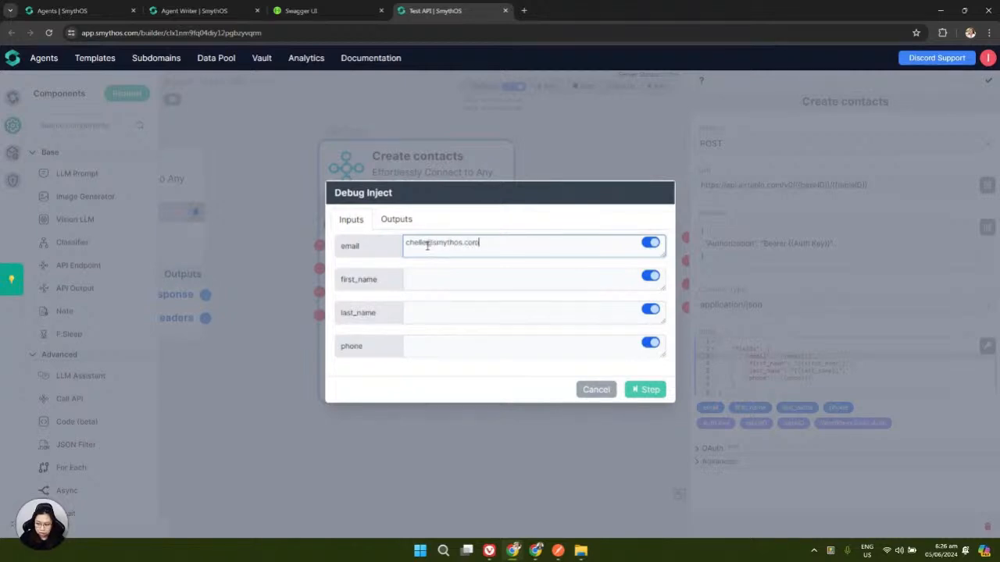
left_click(464, 286)
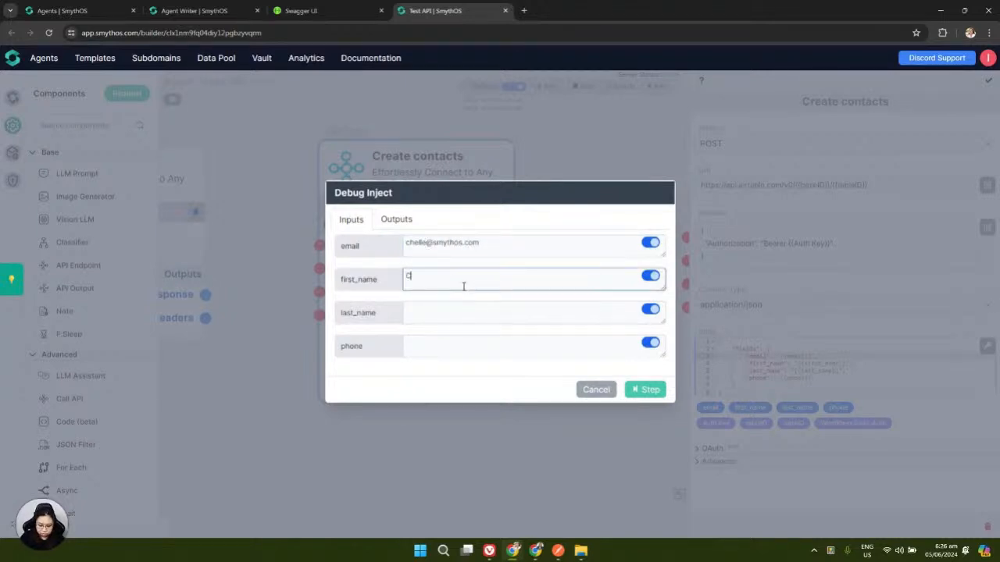
left_click(463, 307)
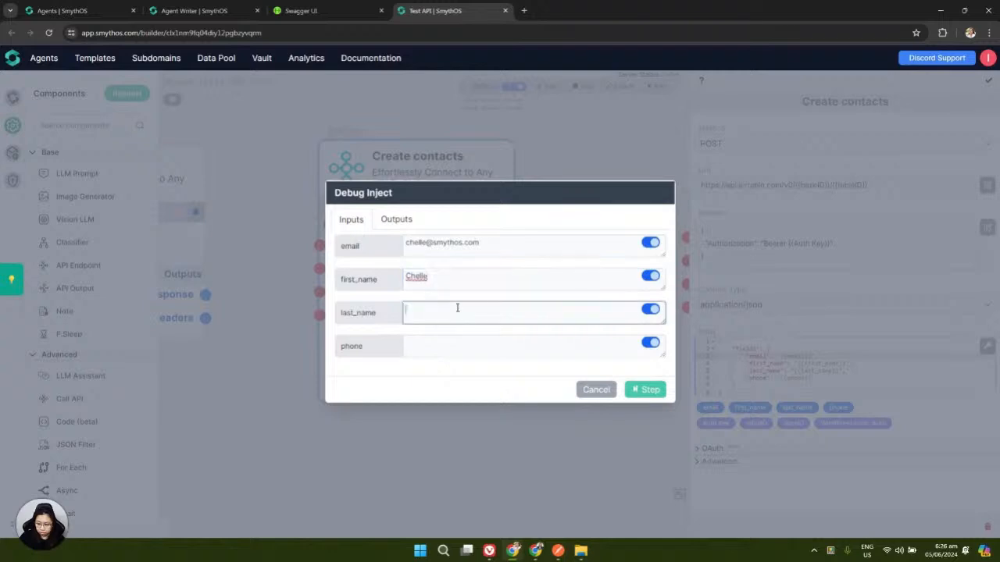
left_click(452, 352)
type("333")
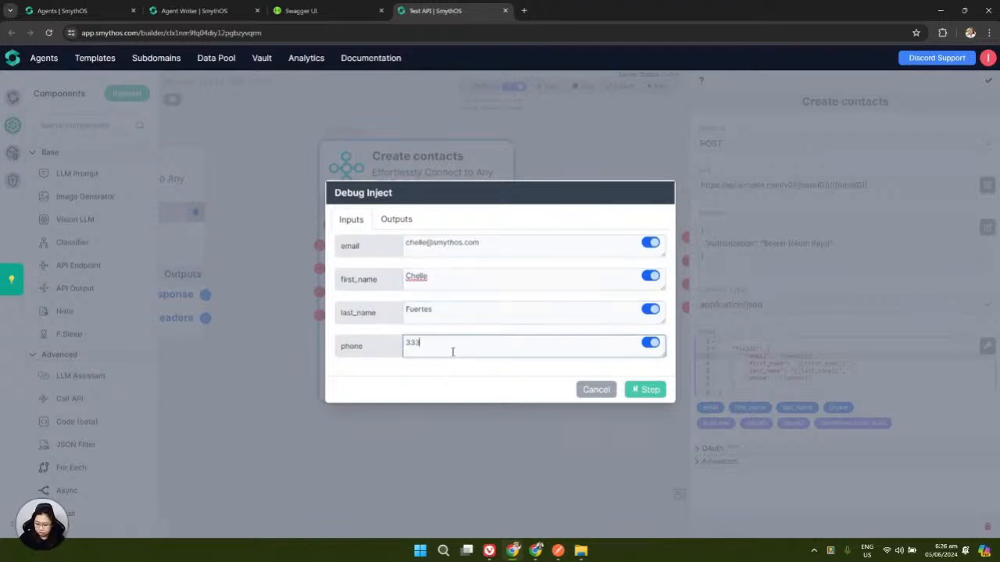
type("-3333-333")
Step the Create contacts call and read the enlarged JSON output of the new record
left_click(642, 390)
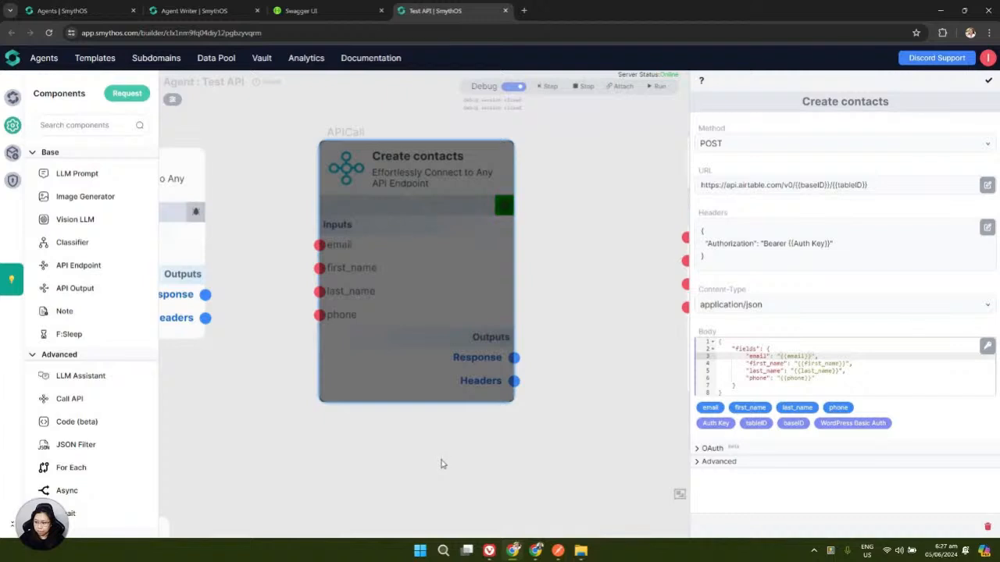
scroll(275, 324, "down", 3)
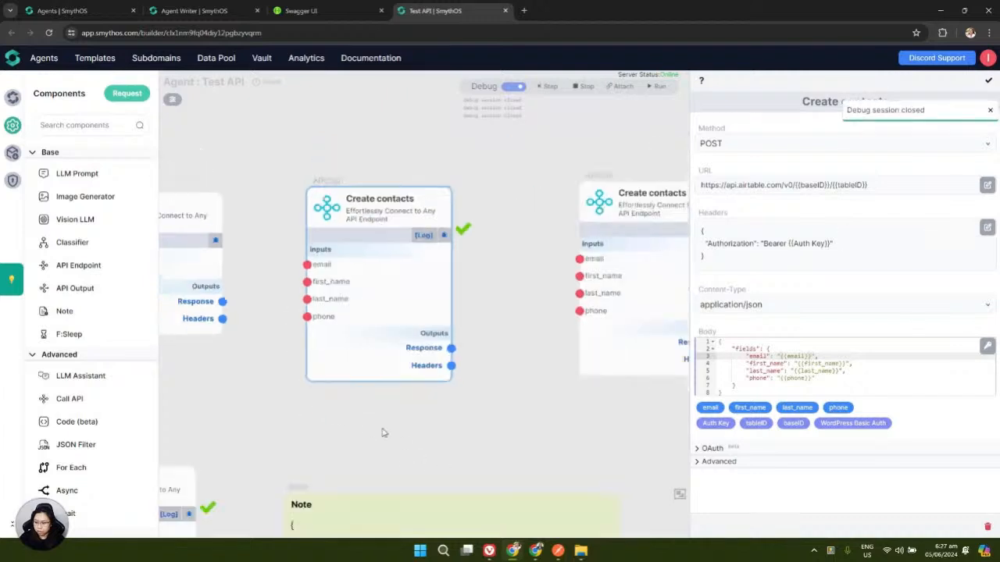
mouse_move(397, 379)
left_click_drag(404, 392, 553, 453)
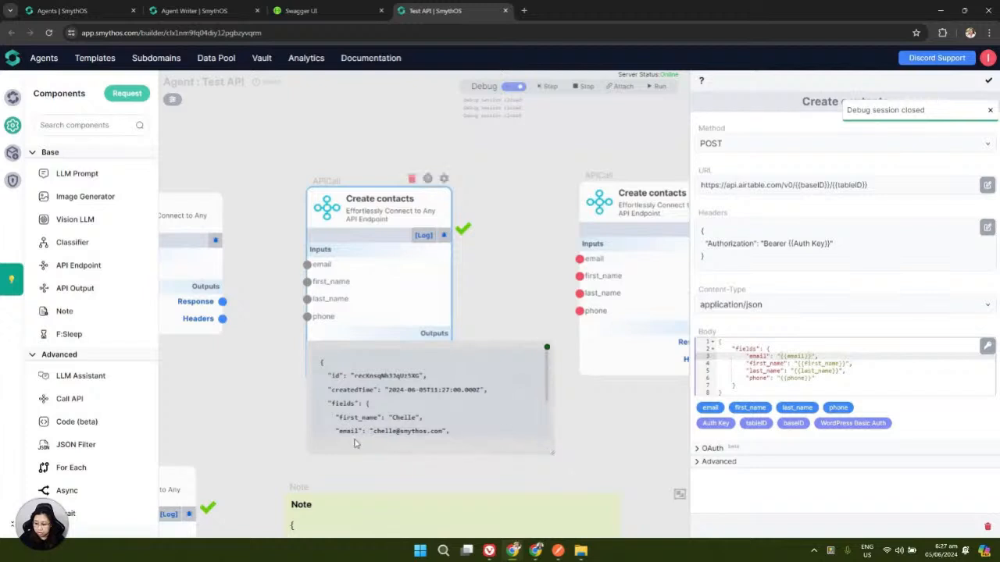
scroll(352, 471, "up", 2)
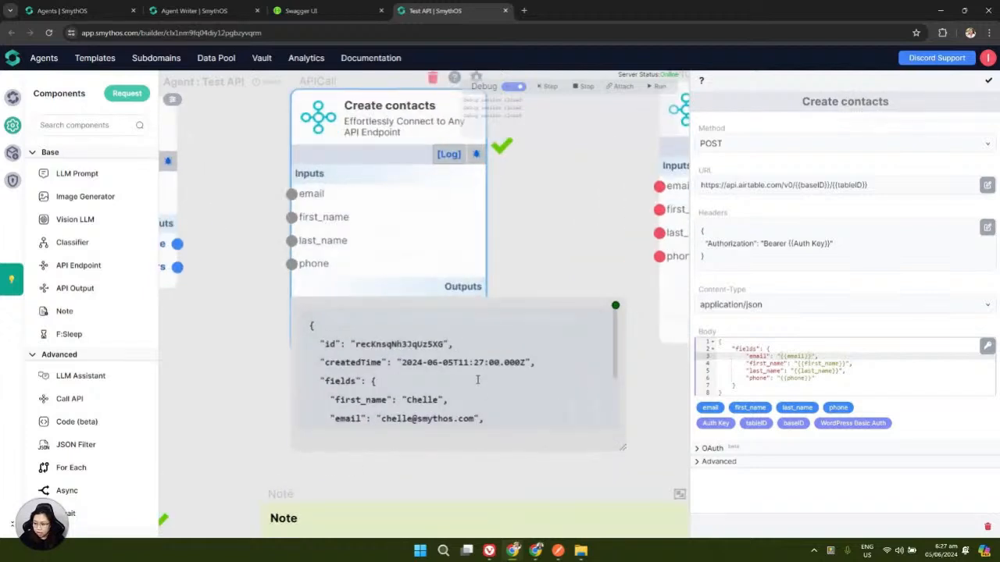
scroll(478, 380, "down", 3)
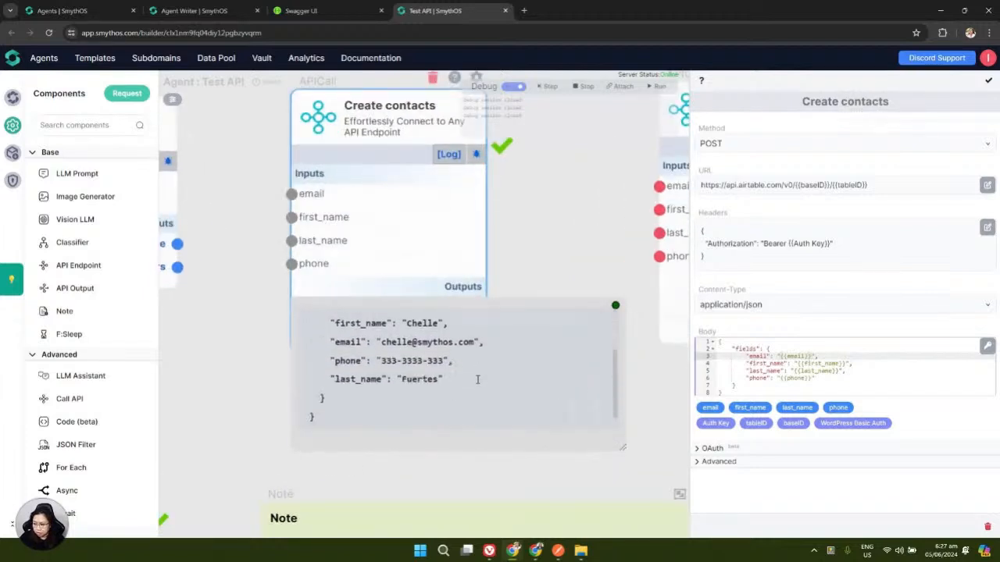
scroll(477, 380, "up", 3)
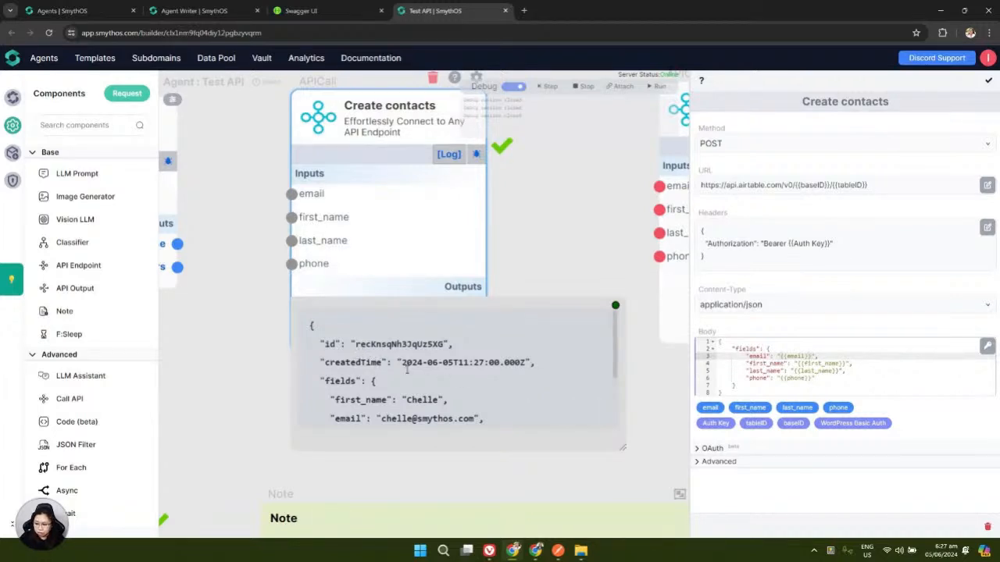
scroll(406, 371, "down", 3)
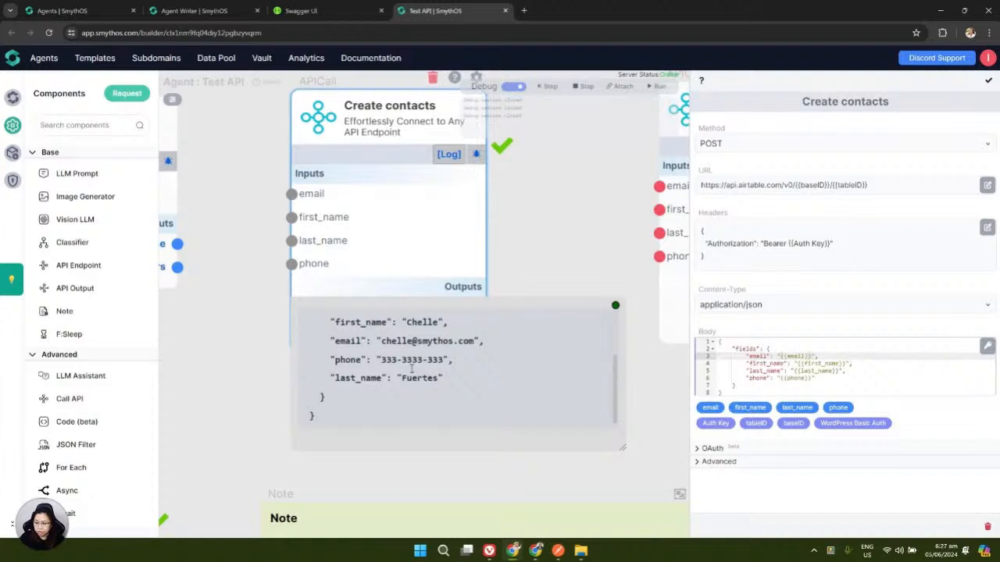
left_click(537, 552)
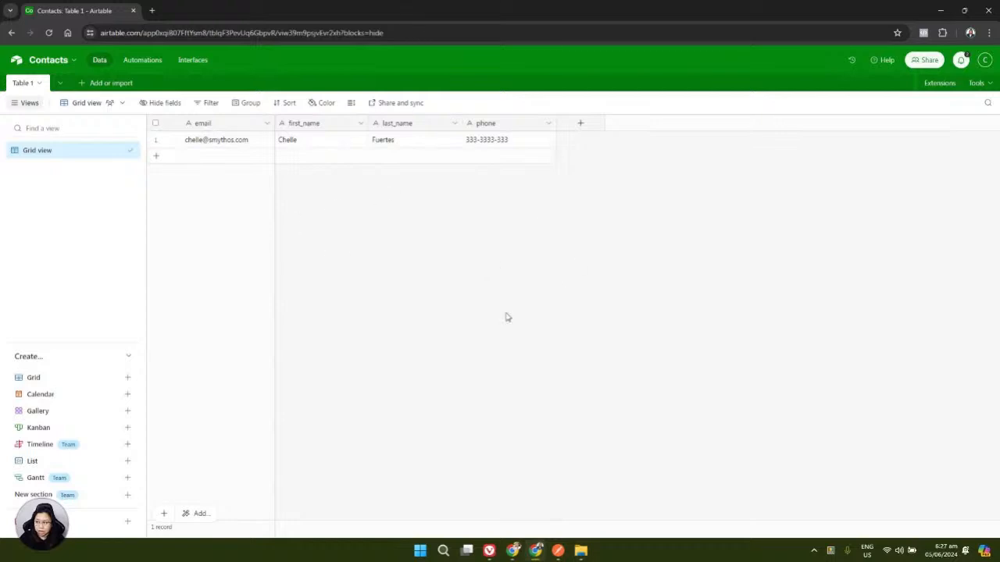
Check the new row in Airtable's Contacts table, then minimize Airtable
left_click(941, 10)
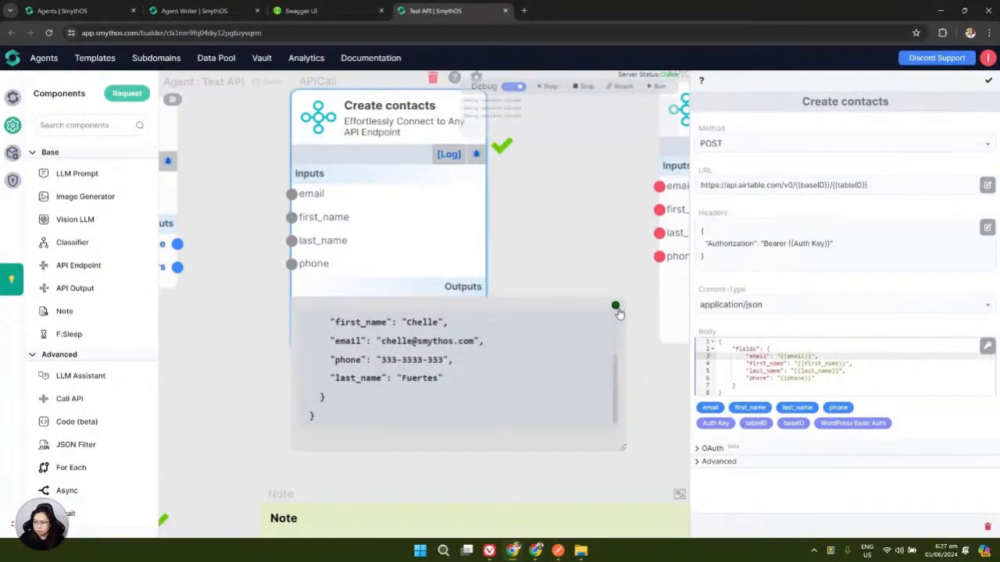
Close the debug output preview and turn Debug mode off
left_click(617, 311)
scroll(306, 400, "down", 3)
left_click_drag(497, 399, 340, 384)
scroll(462, 224, "up", 2)
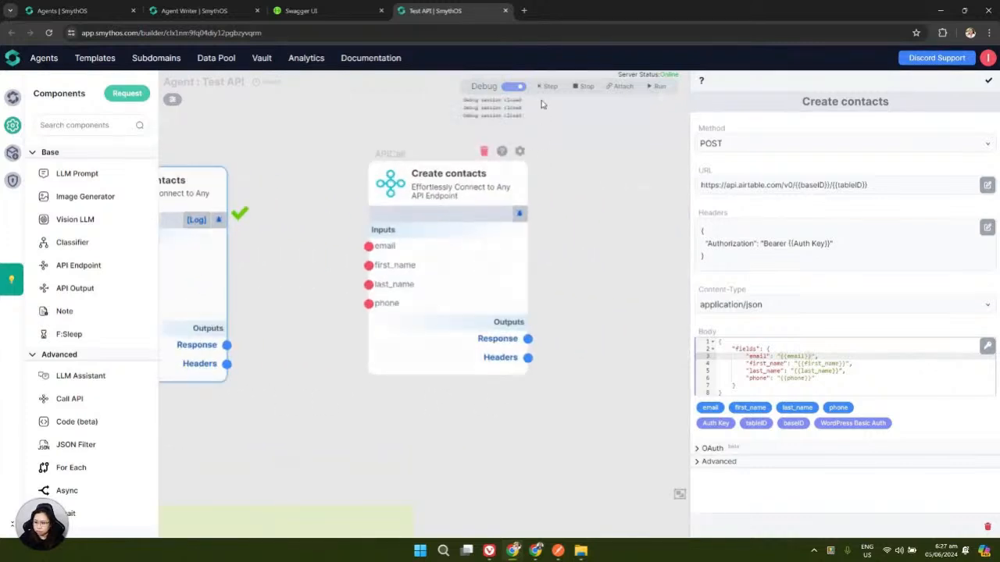
left_click(516, 87)
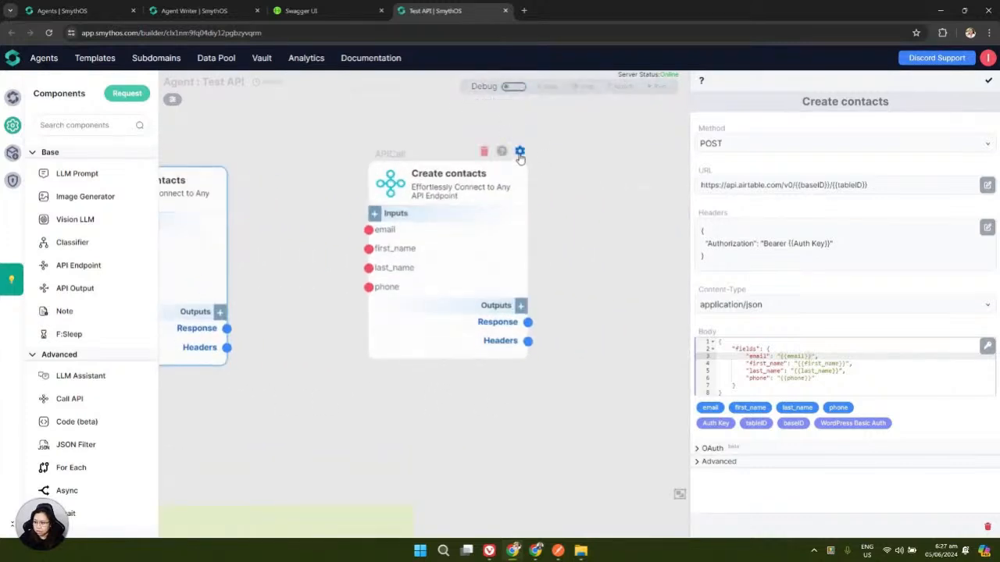
Open and close the Create contacts settings without changes, then go to Postman
left_click(519, 153)
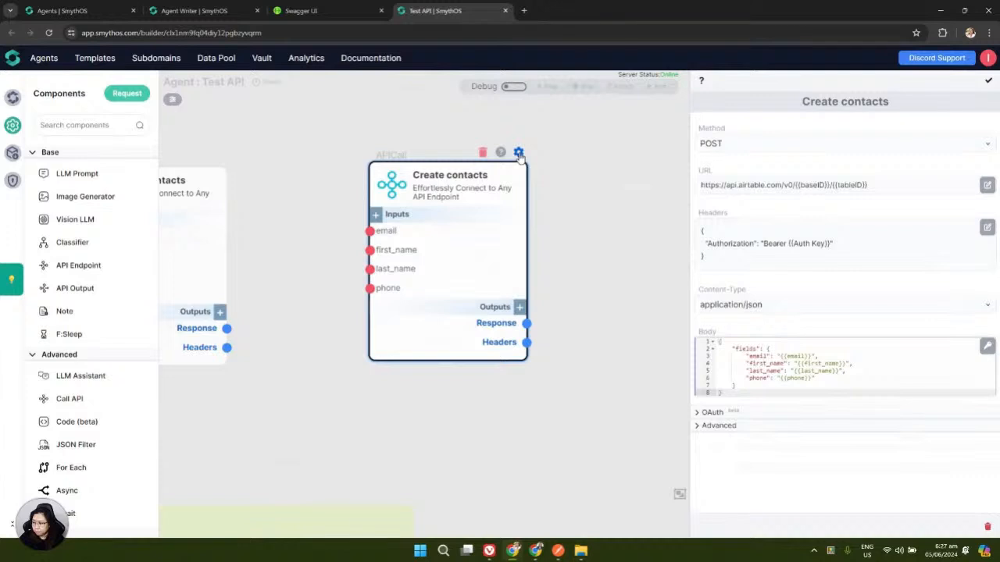
left_click(988, 81)
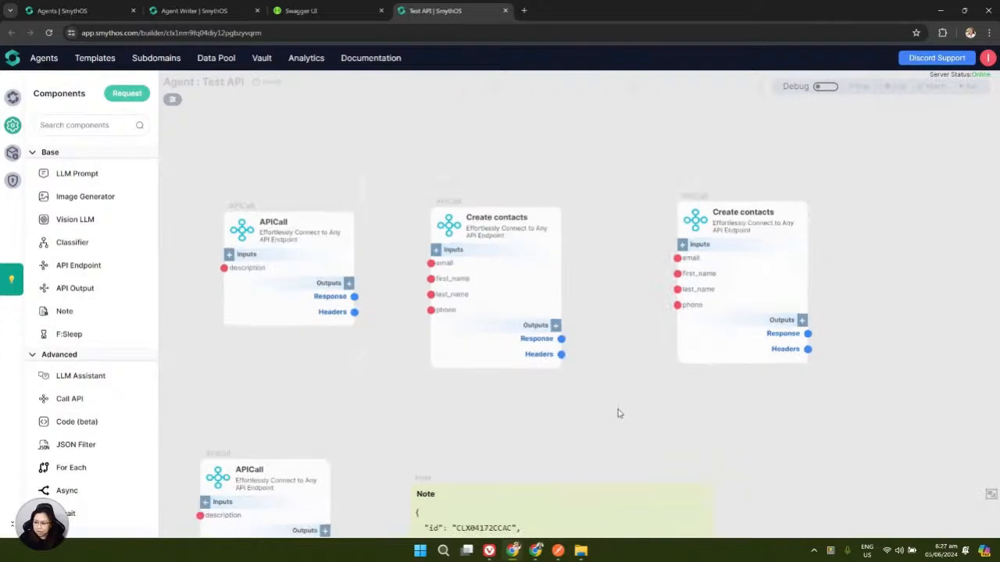
left_click(558, 551)
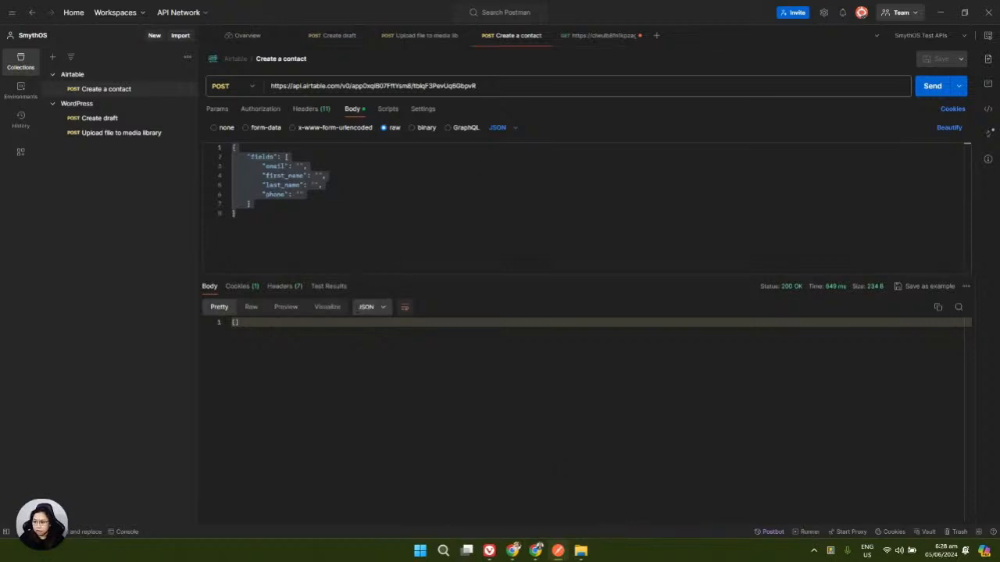
Deselect the Postman body, then look over the Agent Writer and Test API agents in SmythOS
left_click(321, 185)
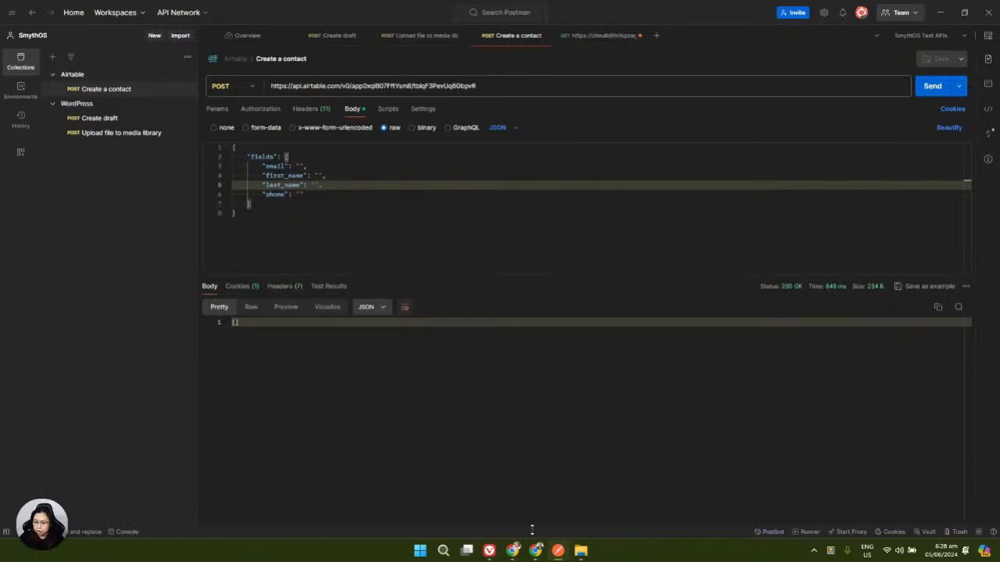
mouse_move(536, 555)
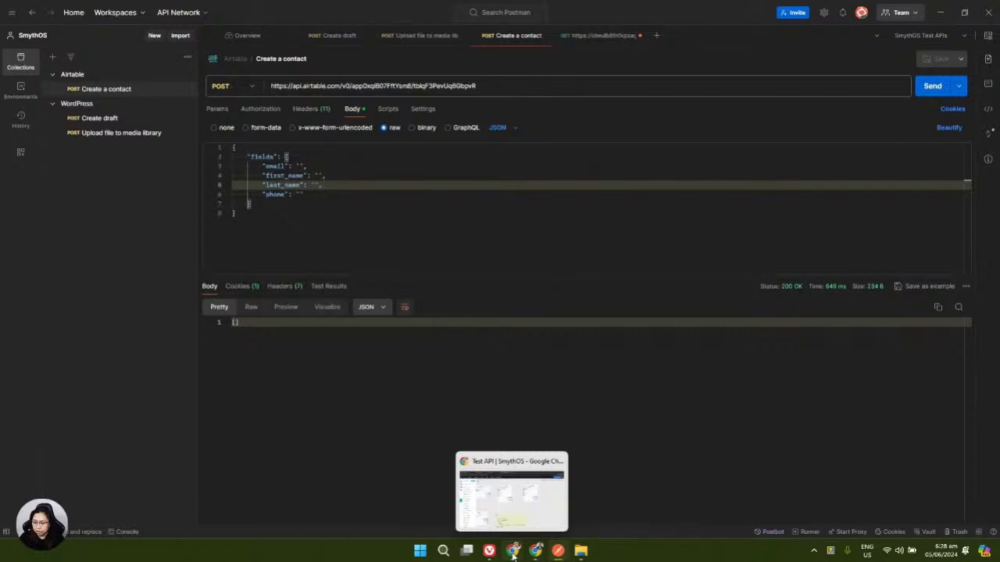
left_click(512, 554)
left_click(172, 10)
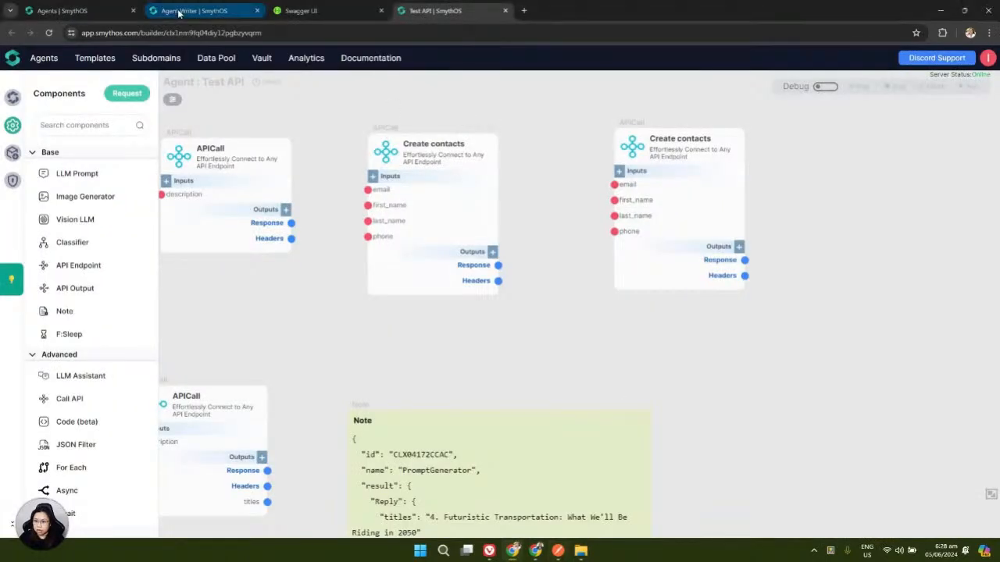
left_click(428, 10)
left_click_drag(790, 404, 512, 420)
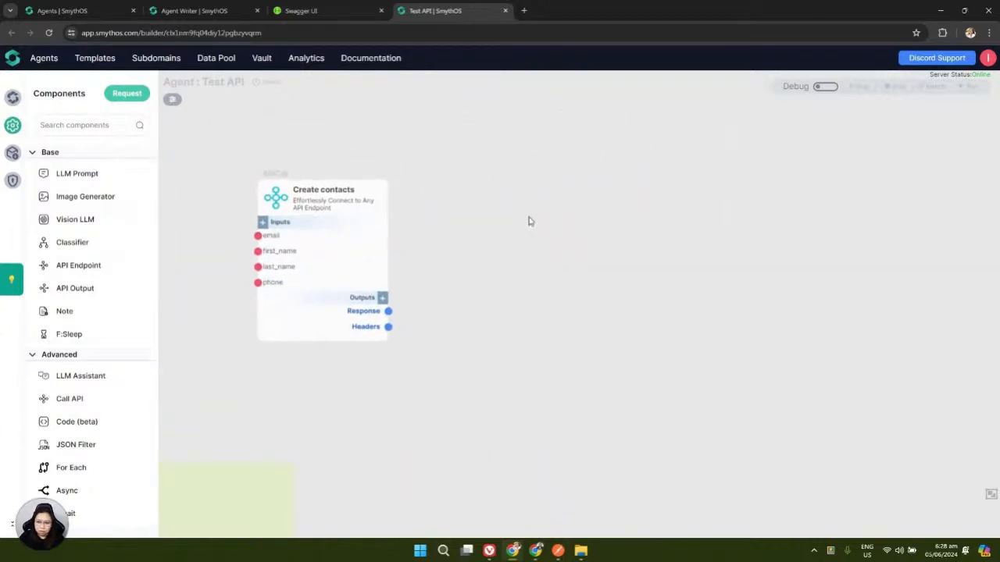
Compare the Postman Create a contact request against the SmythOS node, ending in Postman
left_click(559, 551)
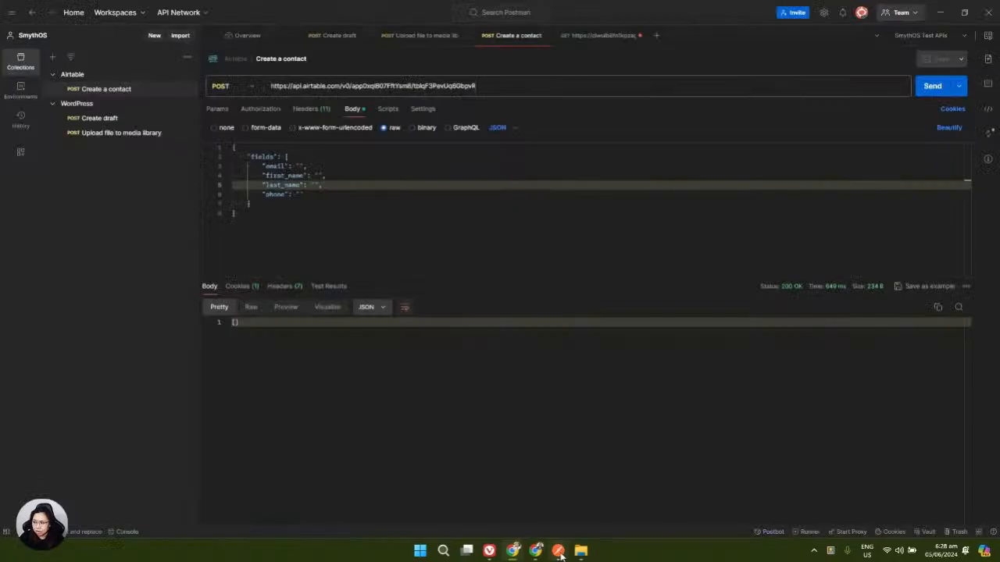
left_click(560, 552)
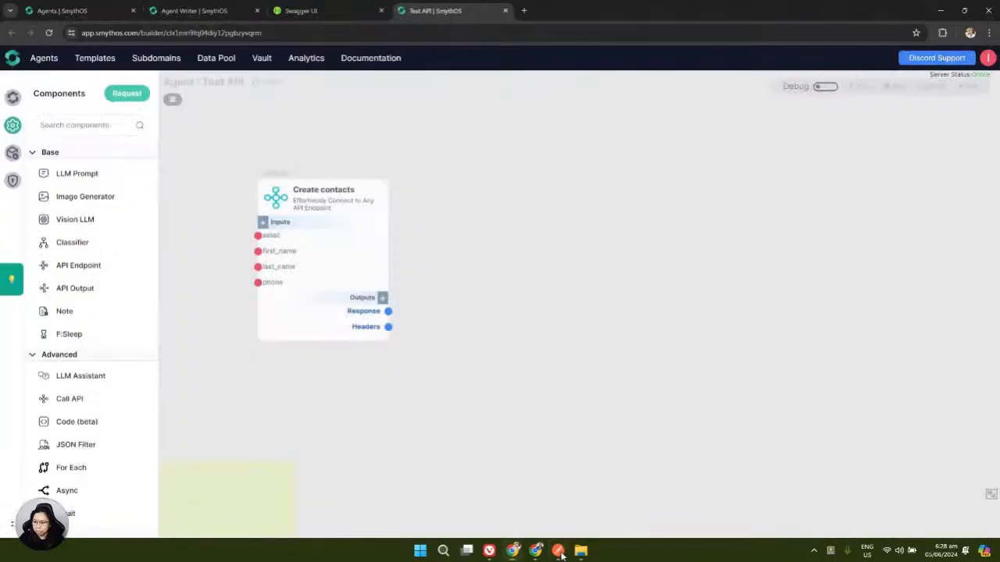
left_click(559, 552)
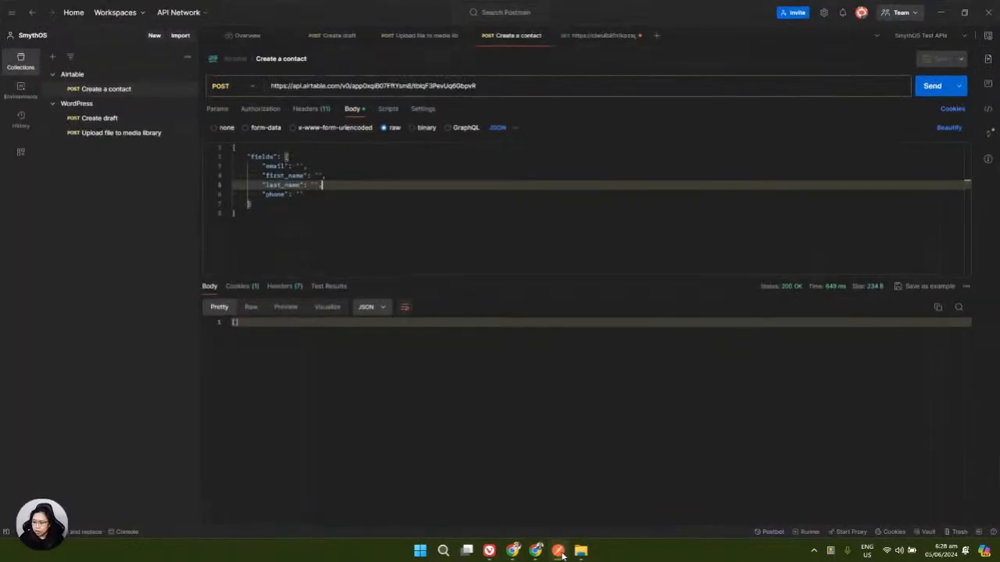
left_click(559, 551)
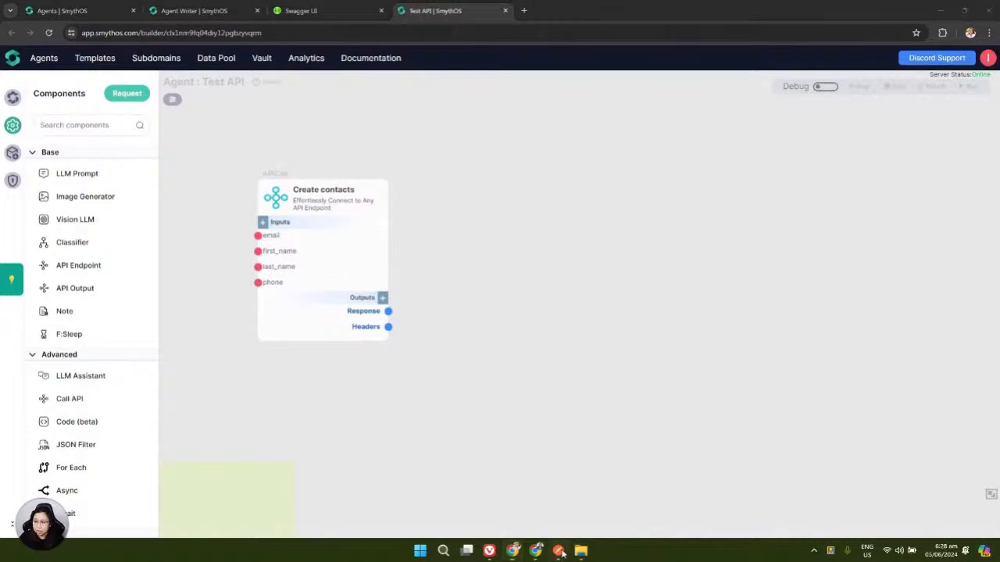
left_click(559, 552)
left_click(561, 552)
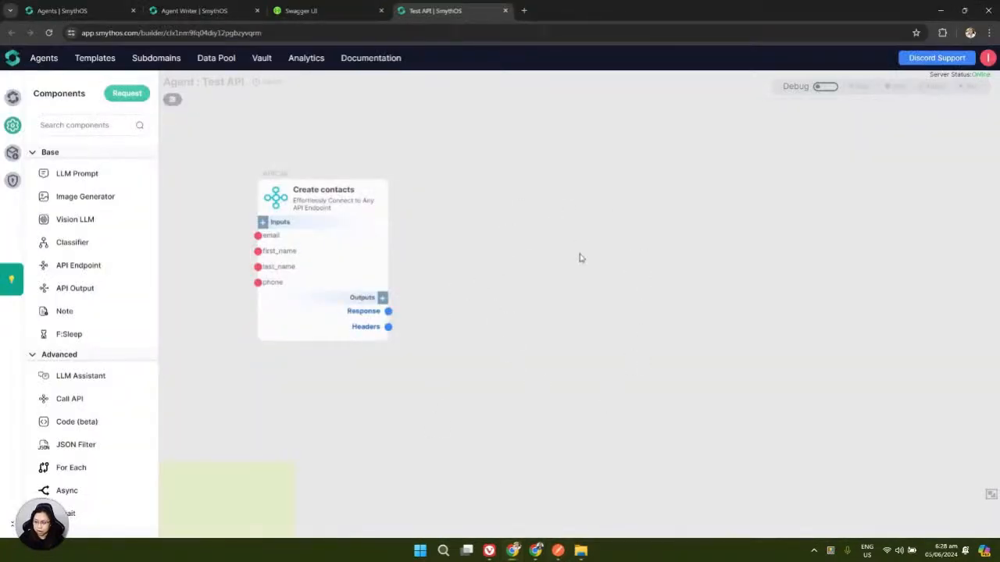
left_click_drag(585, 348, 568, 323)
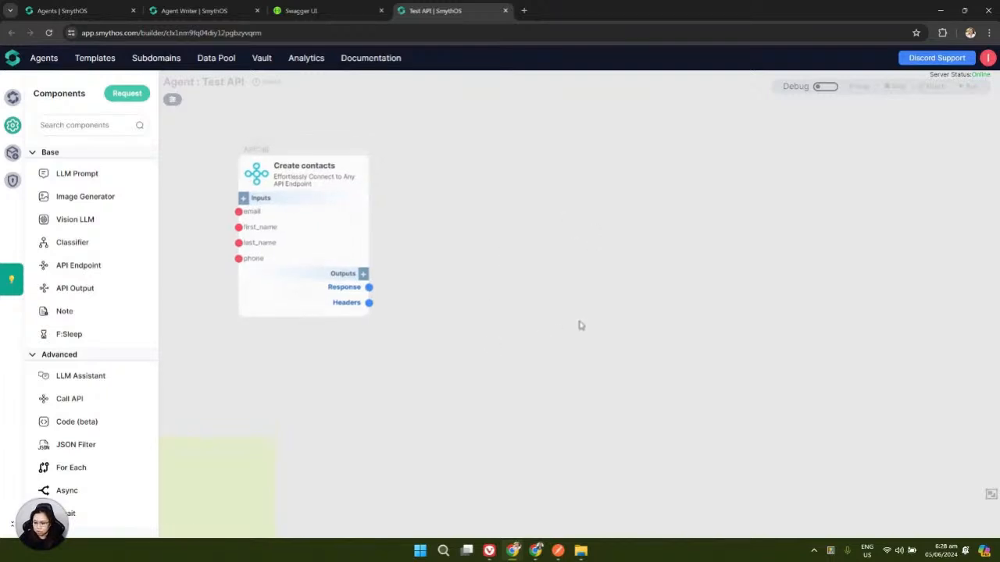
left_click(558, 551)
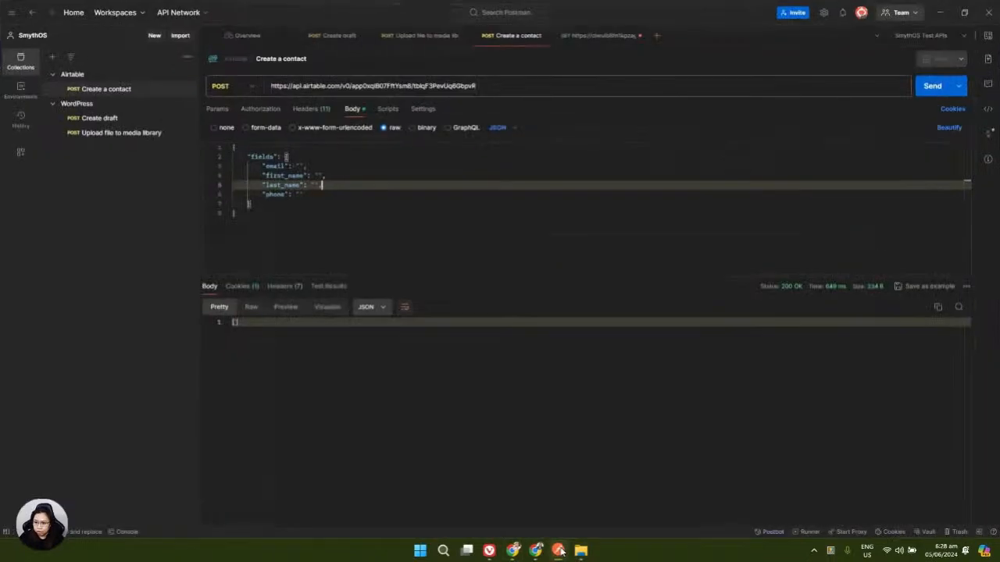
mouse_move(186, 78)
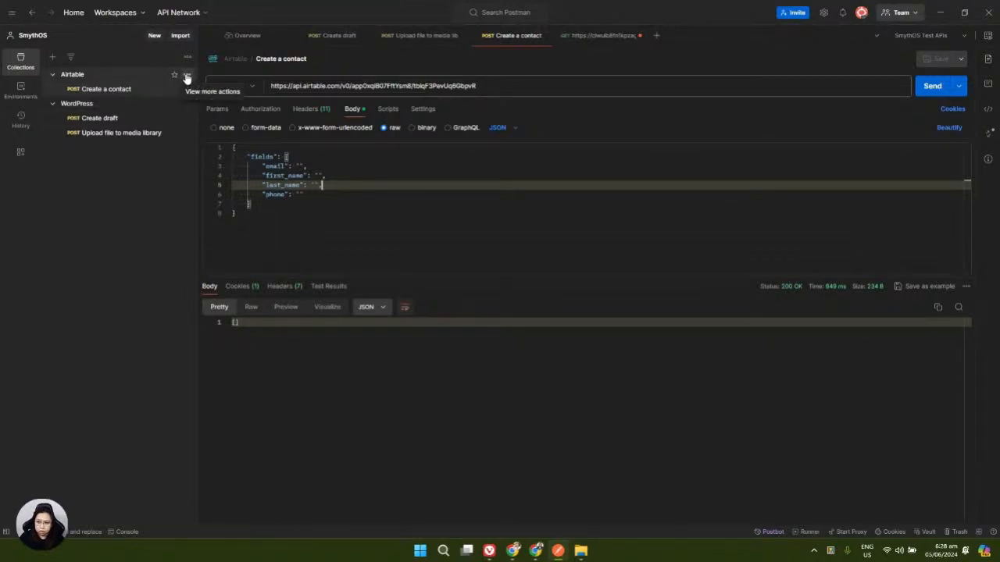
left_click(187, 76)
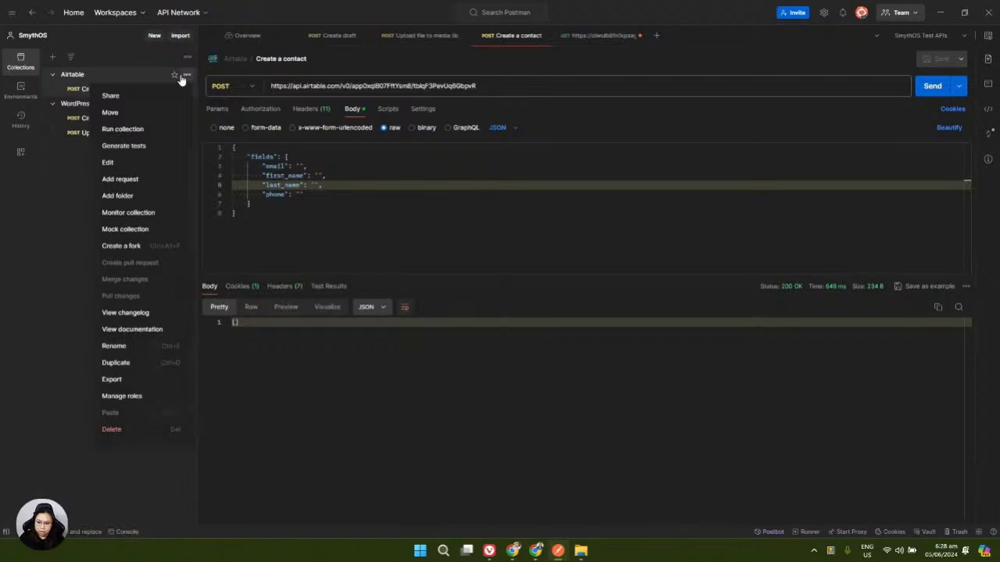
left_click(112, 380)
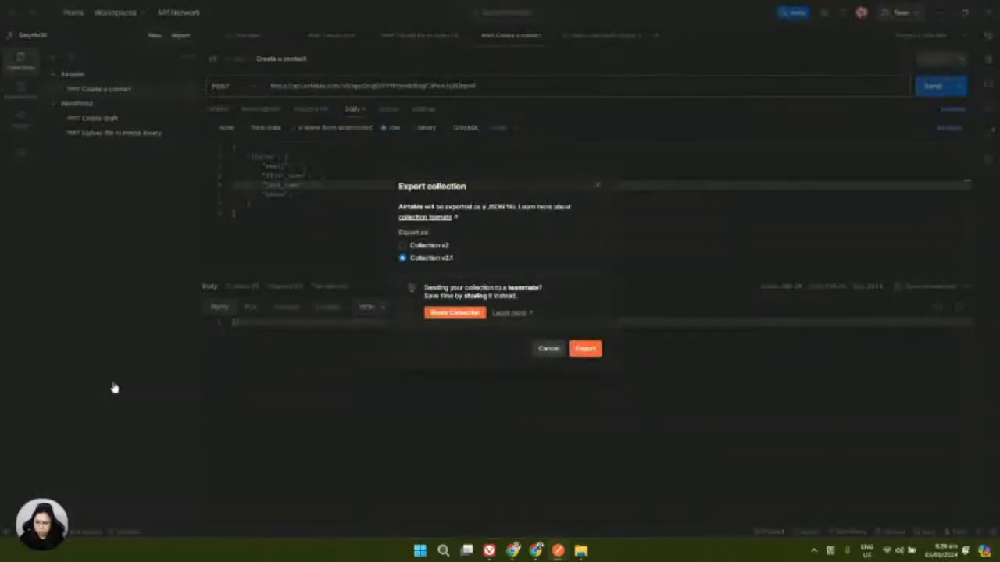
left_click(587, 353)
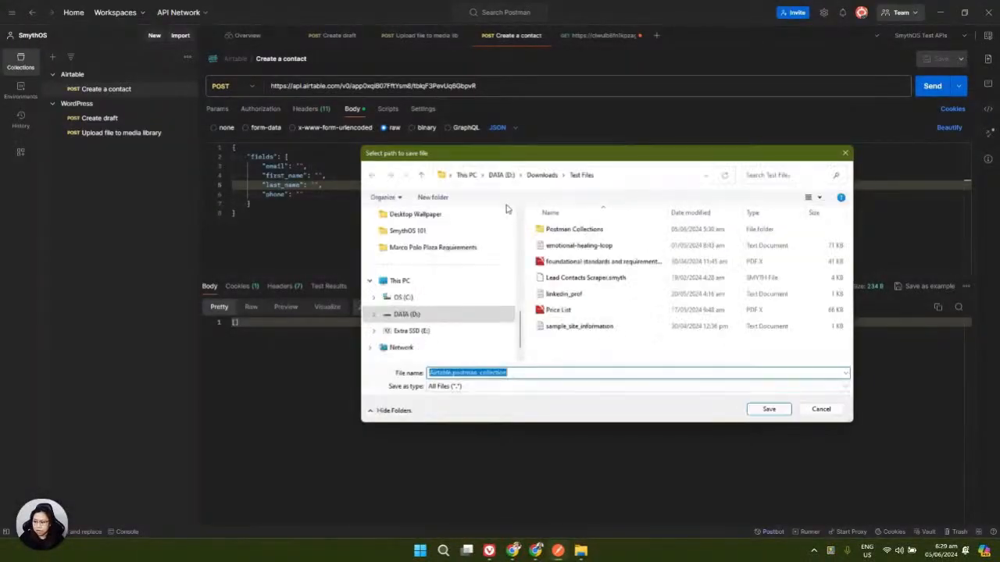
double_click(569, 230)
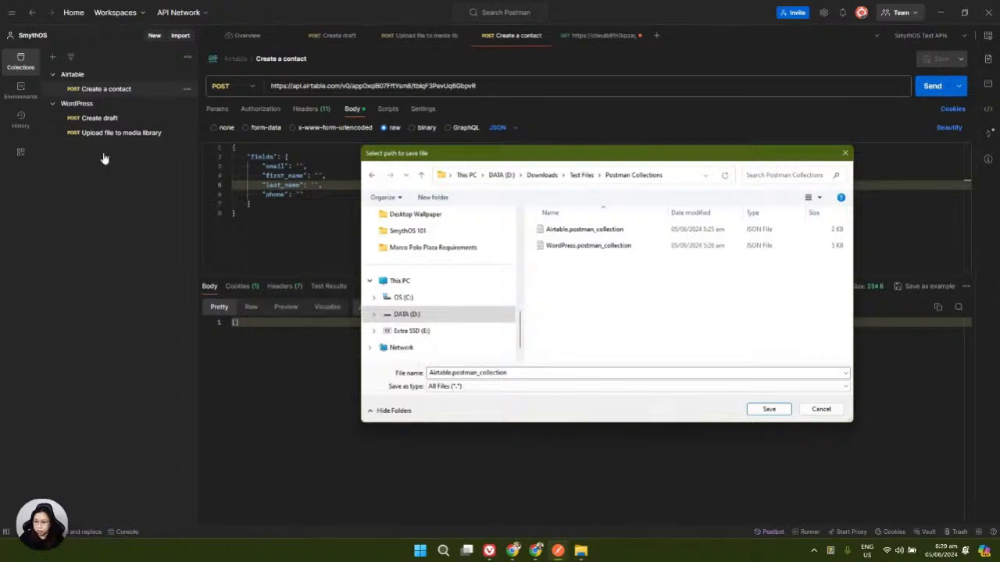
left_click(848, 154)
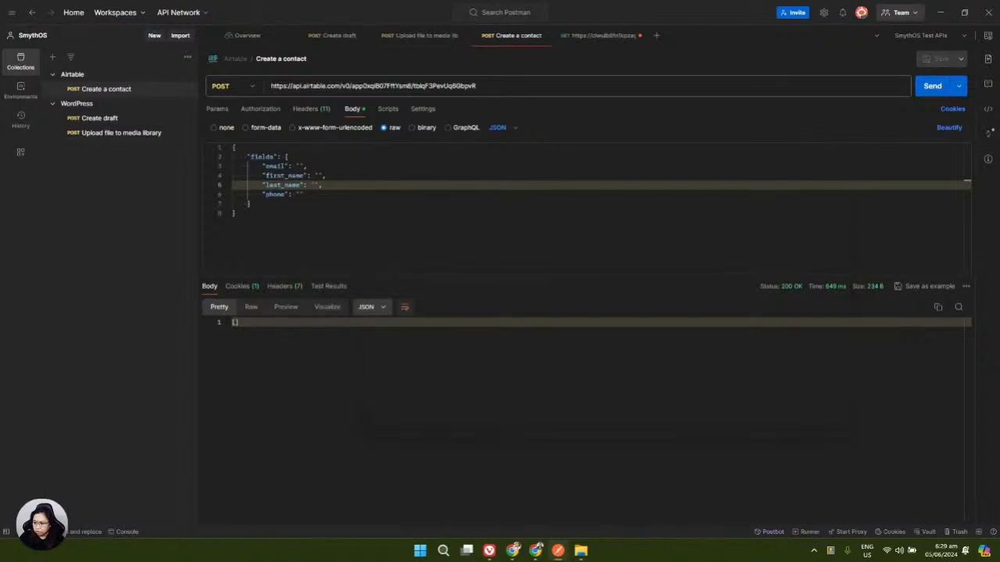
Minimize Postman, place File Explorer beside the builder, and drop Airtable.postman_collection onto the canvas
left_click(942, 13)
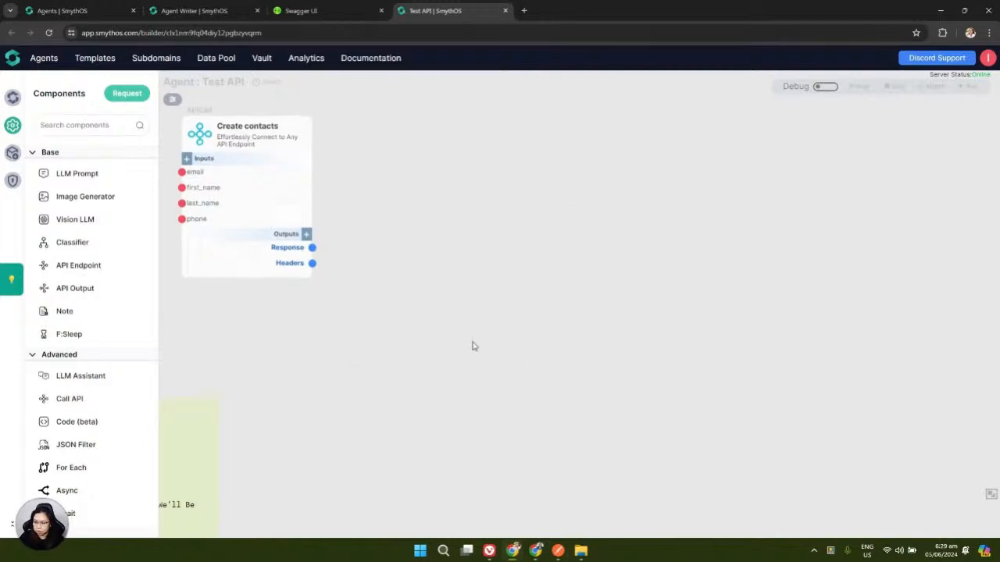
left_click(581, 551)
left_click_drag(700, 98, 560, 117)
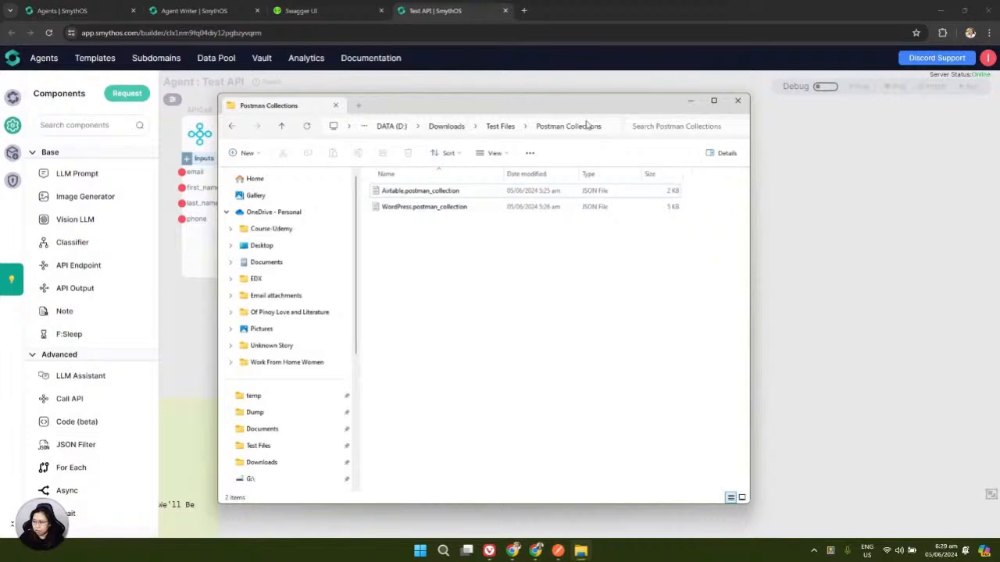
left_click_drag(554, 106, 367, 101)
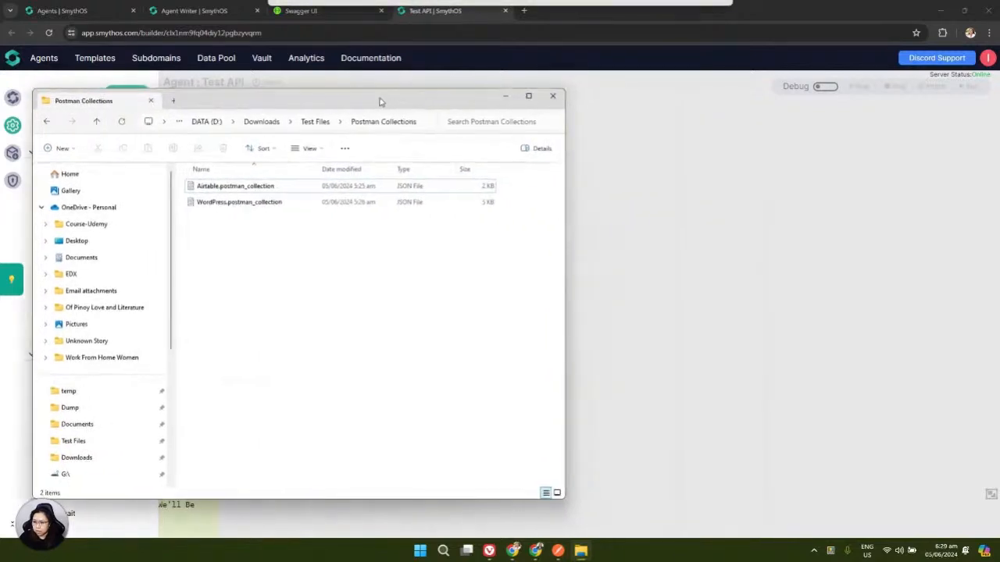
left_click_drag(229, 187, 648, 192)
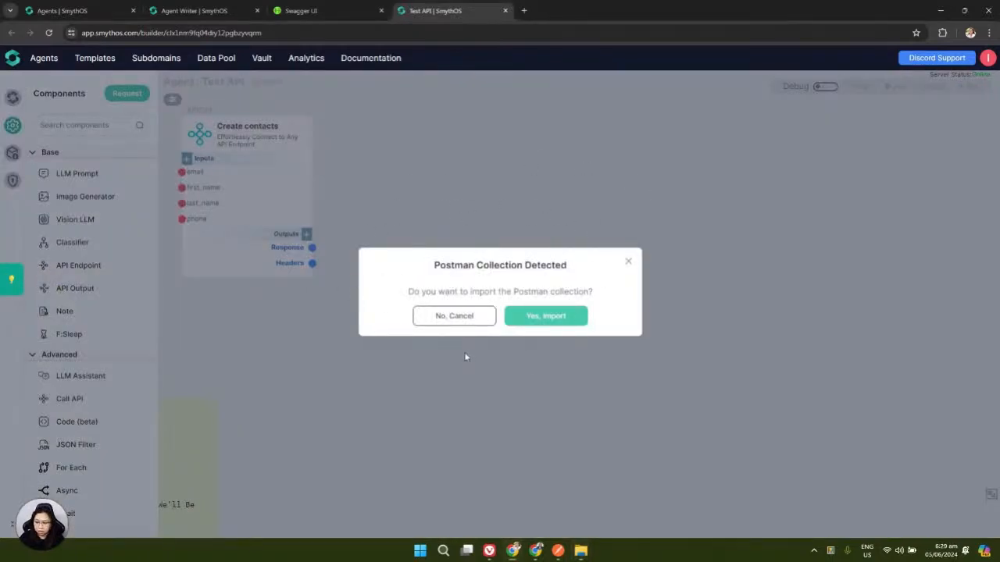
Confirm 'Yes, Import' to add the Create a contact node, then pan it into position
left_click(545, 319)
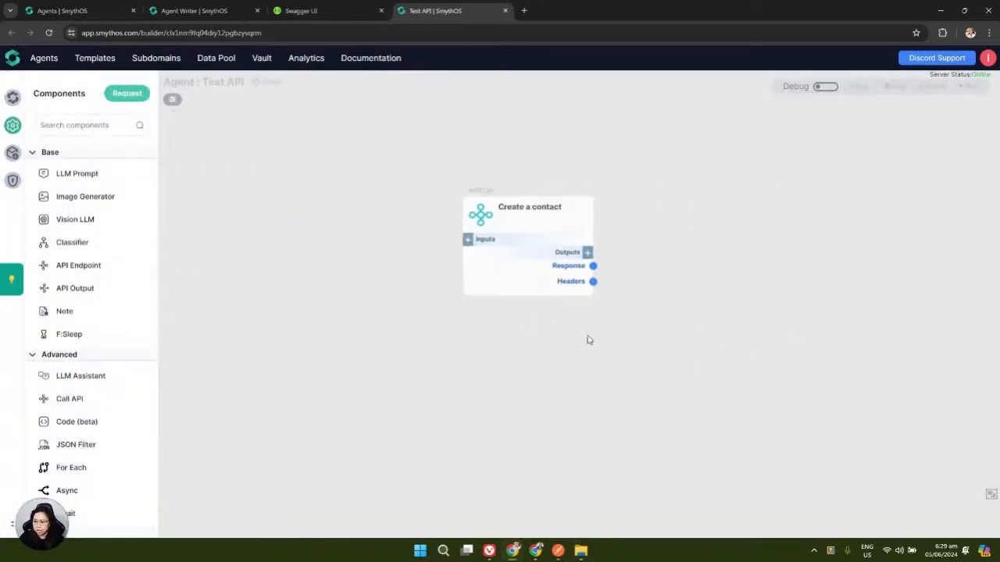
left_click_drag(686, 161, 654, 206)
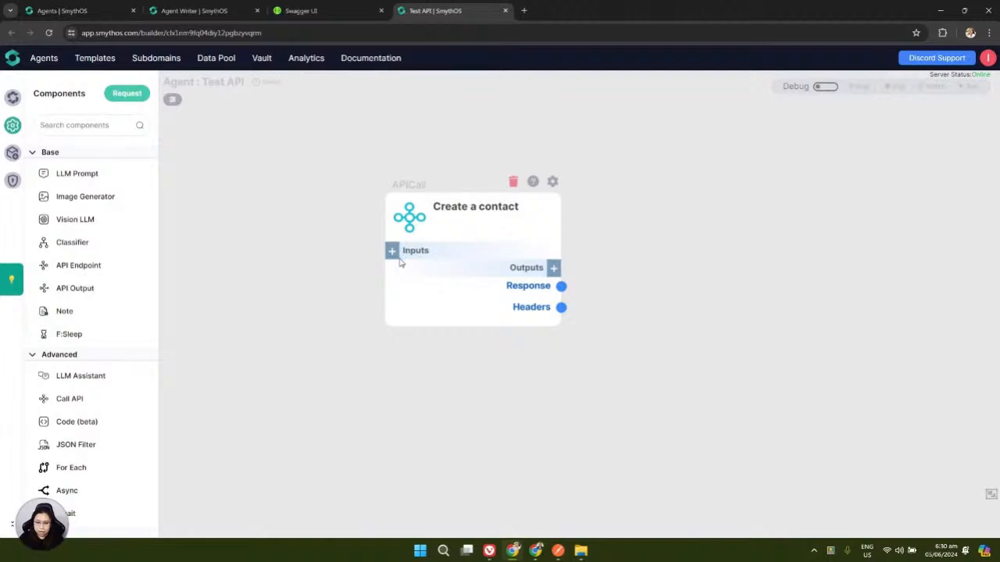
Delete the Content-Type row from the Create a contact headers, keep Authorization, and save
left_click(552, 183)
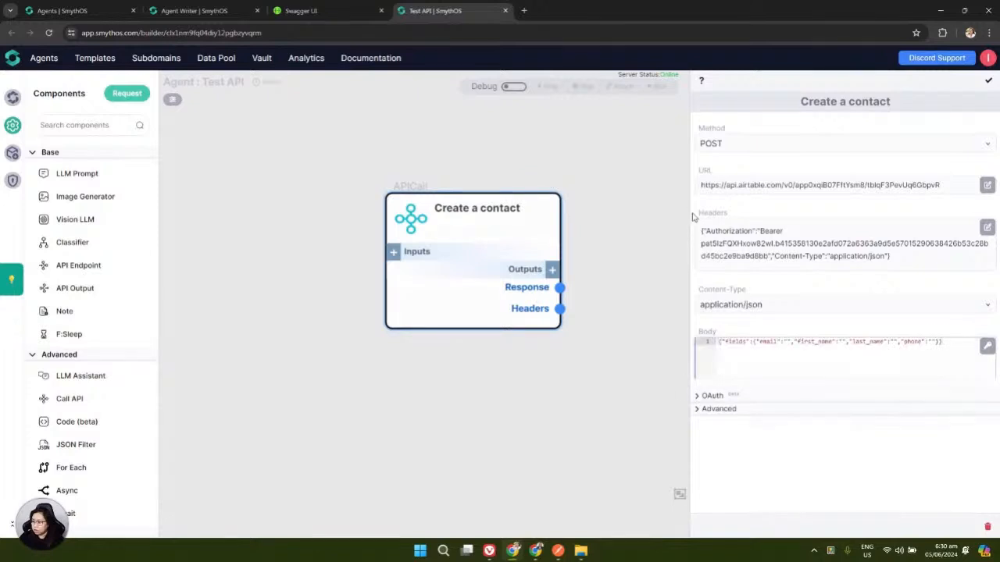
left_click_drag(690, 209, 592, 222)
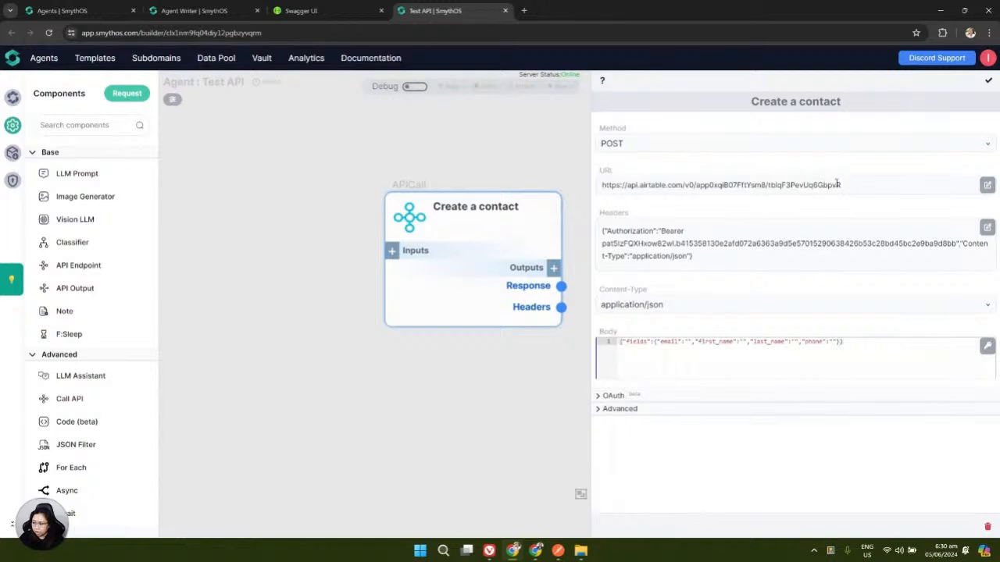
left_click(986, 227)
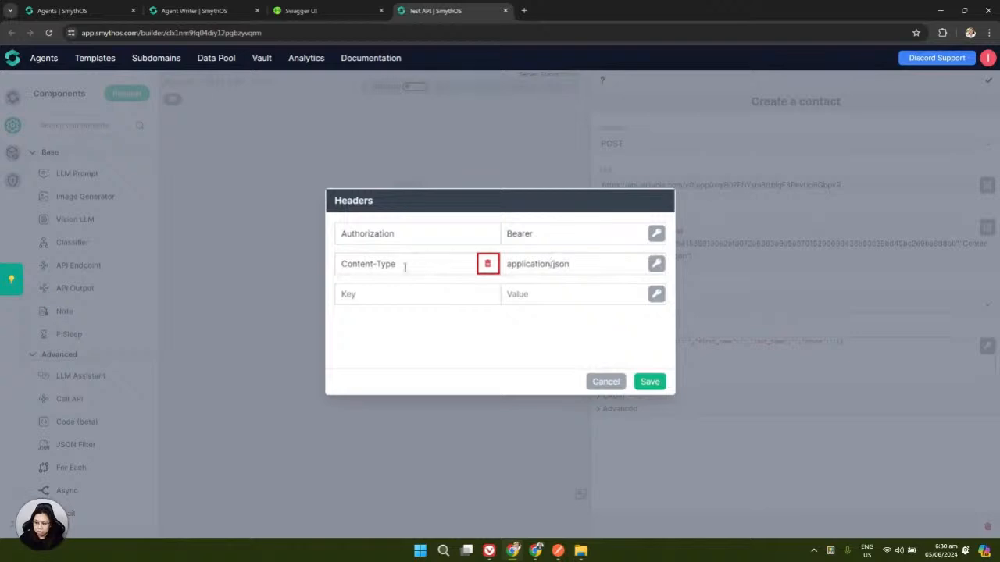
left_click(488, 264)
left_click(651, 390)
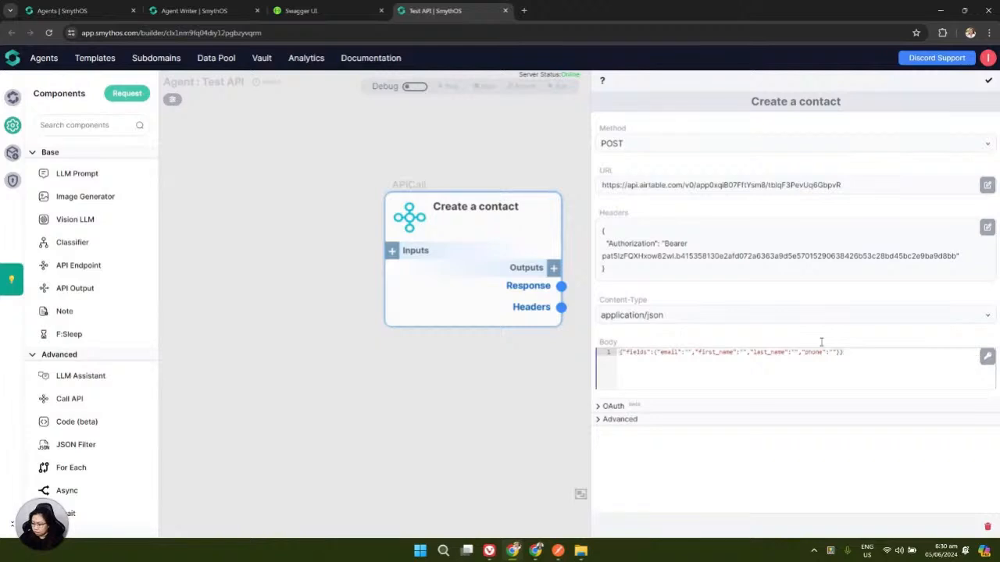
left_click_drag(439, 189, 329, 186)
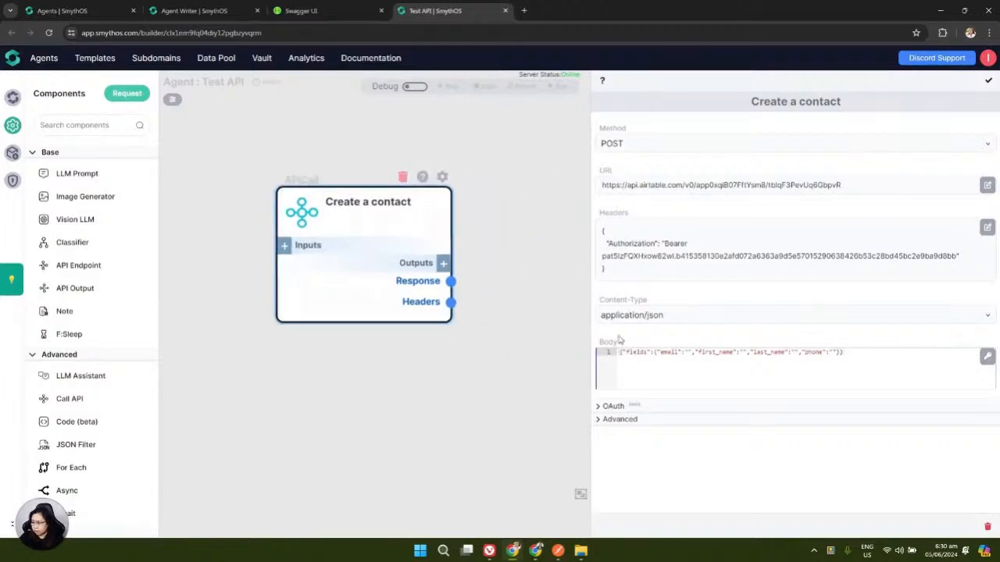
Put the body's opening brace, email, first_name, last_name and phone fields, and closing braces on separate lines
left_click_drag(590, 341, 563, 343)
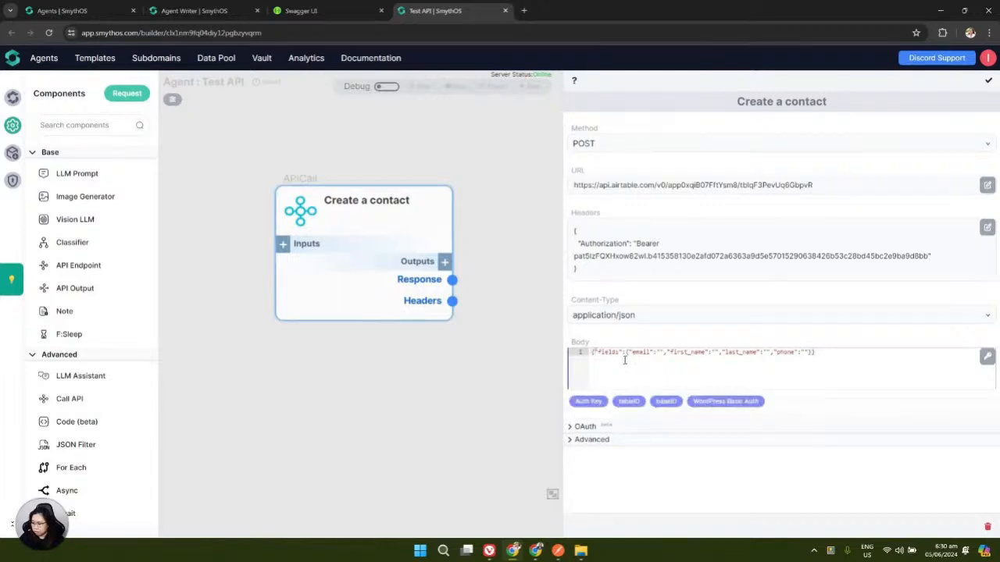
key("Return")
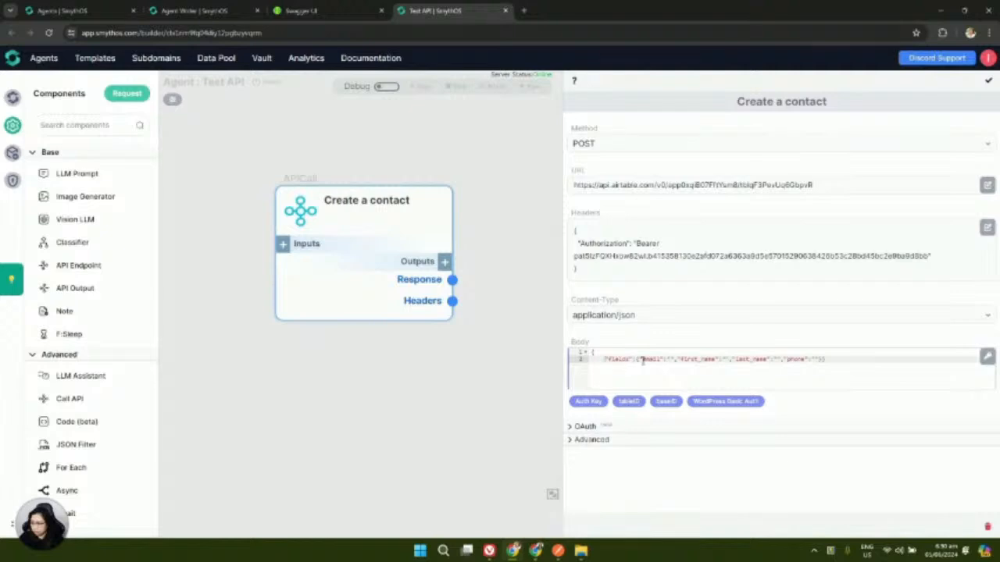
key("Return")
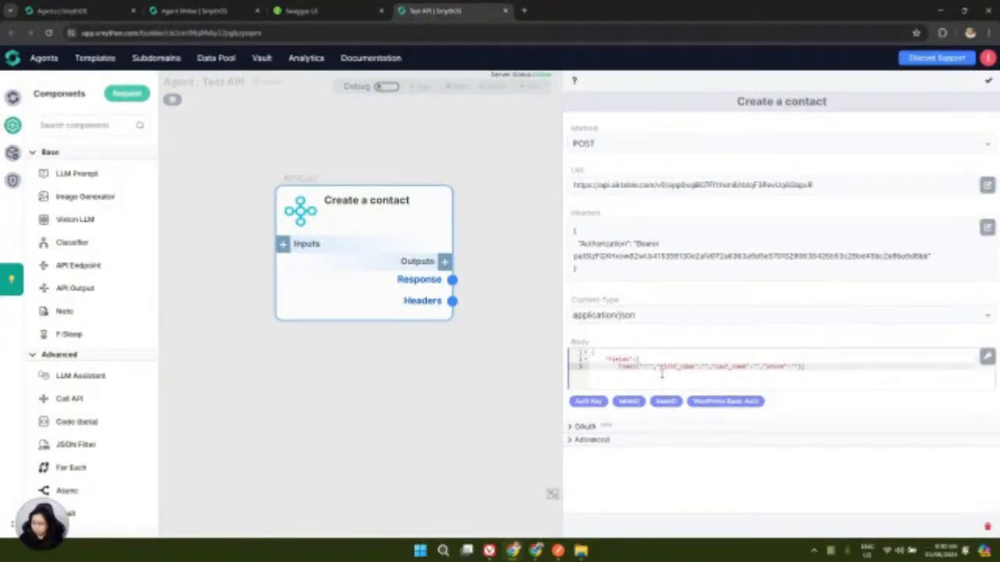
key("Return")
key("Return")
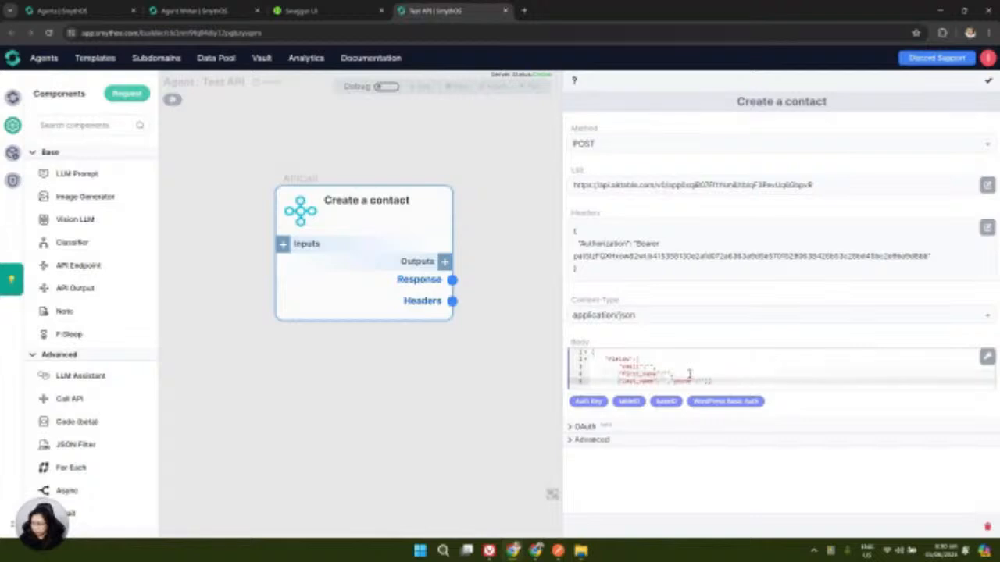
key("Return")
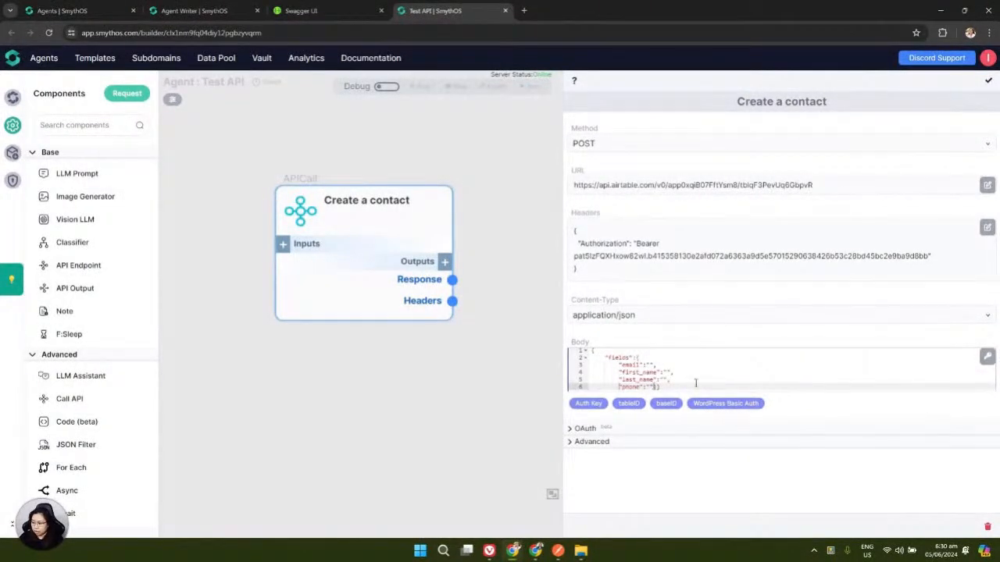
key("Return")
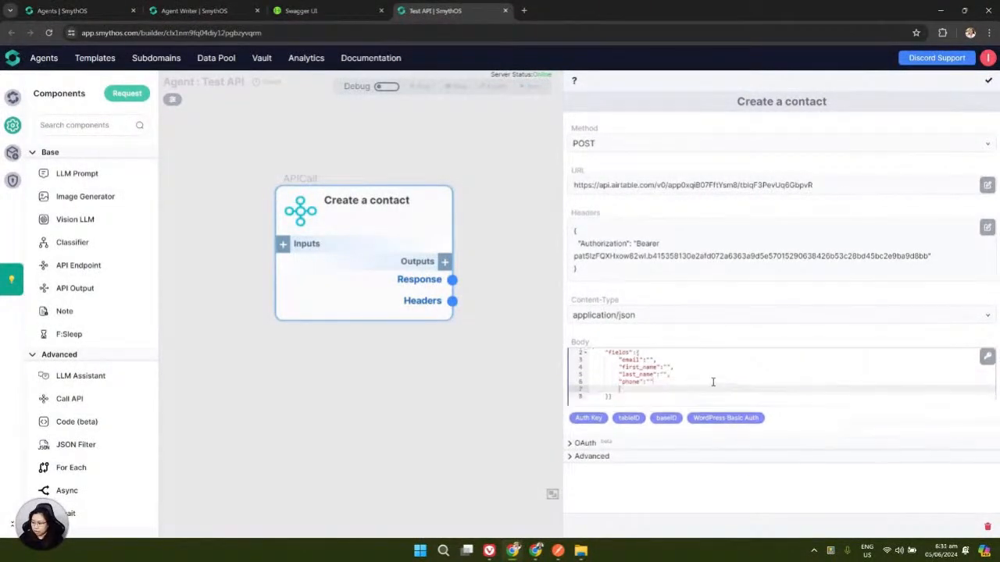
left_click(615, 397)
key("Return")
key("Return")
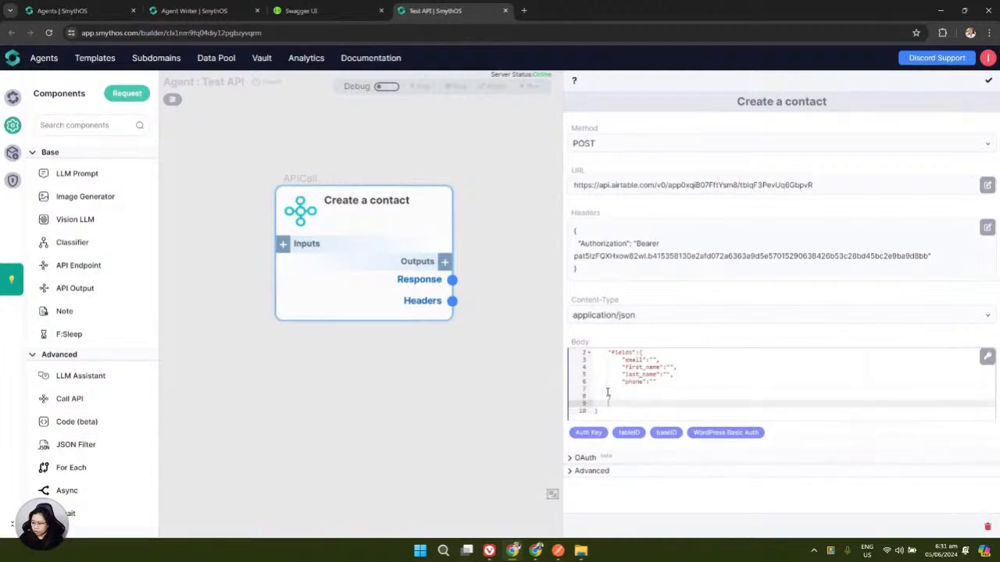
Delete the two blank lines left after the phone field in the body
left_click(591, 388)
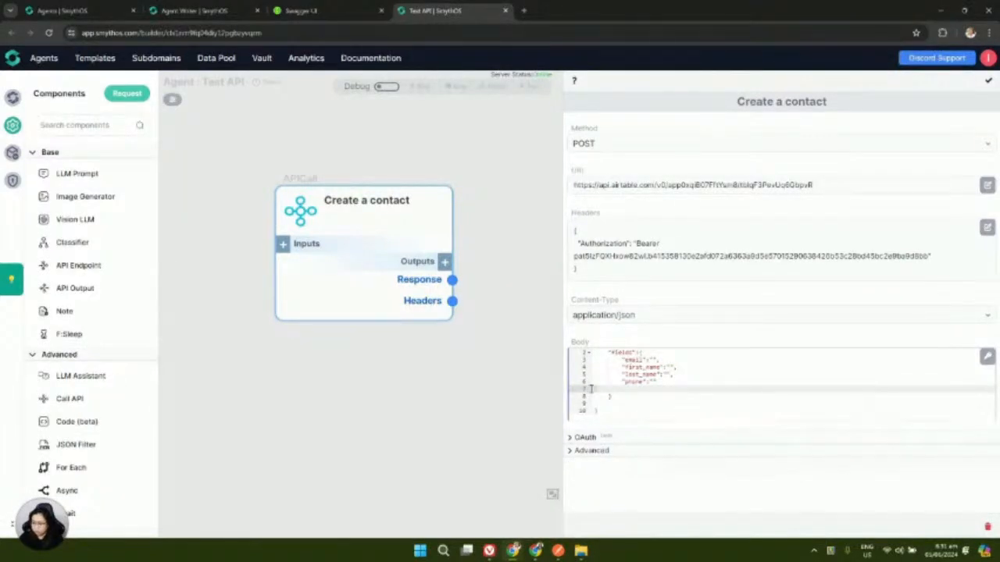
key("BackSpace")
left_click(588, 396)
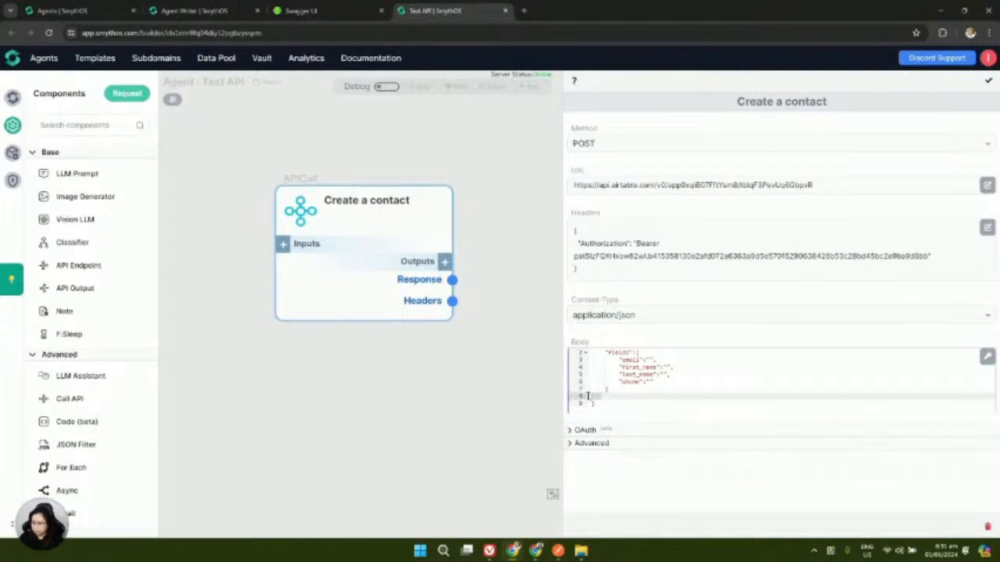
key("BackSpace")
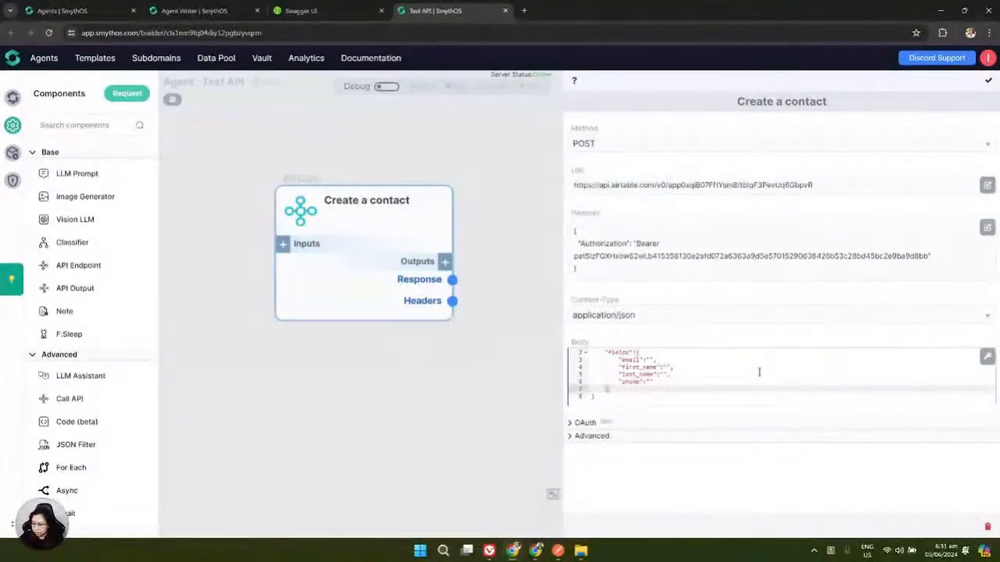
Add the email and first_name inputs to the Create a contact call
left_click(284, 246)
type("email")
left_click(637, 381)
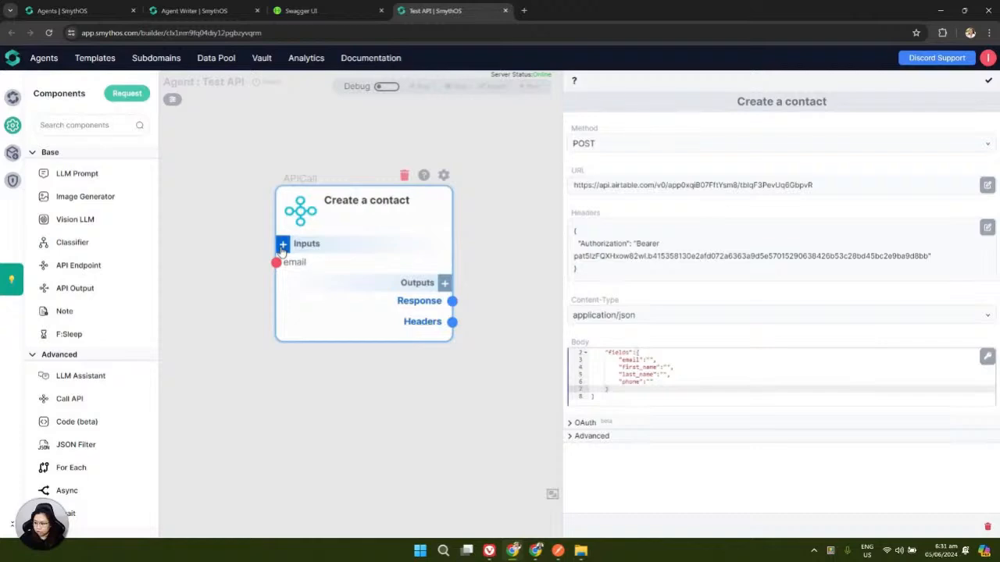
left_click(283, 246)
type("first_name")
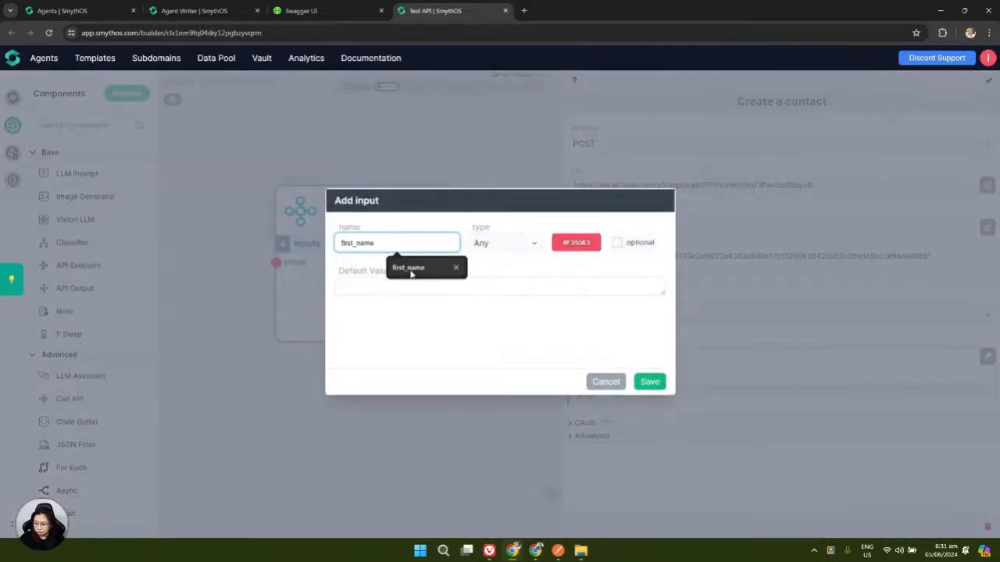
left_click(412, 270)
left_click(648, 382)
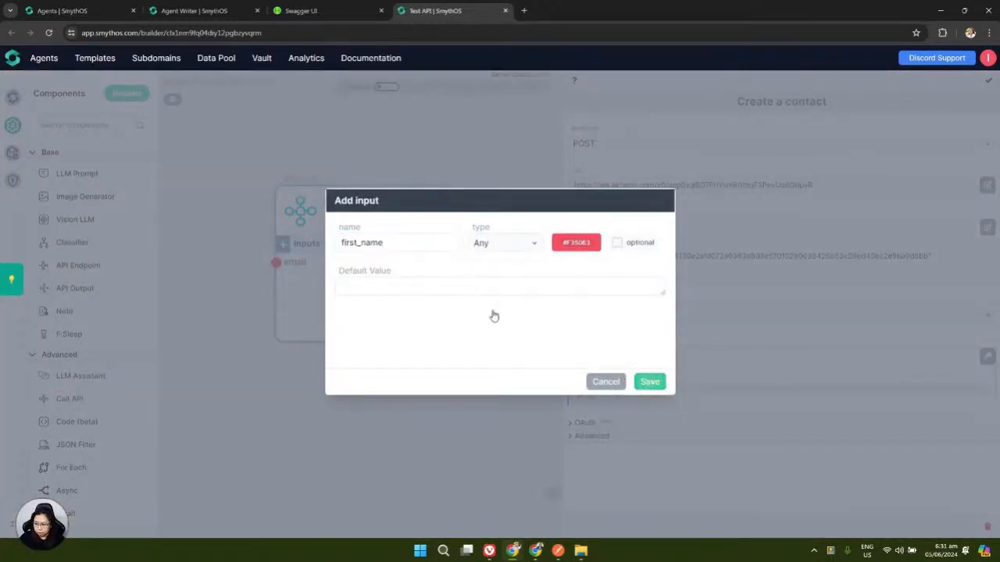
Add the last_name and phone inputs to the call
left_click(282, 244)
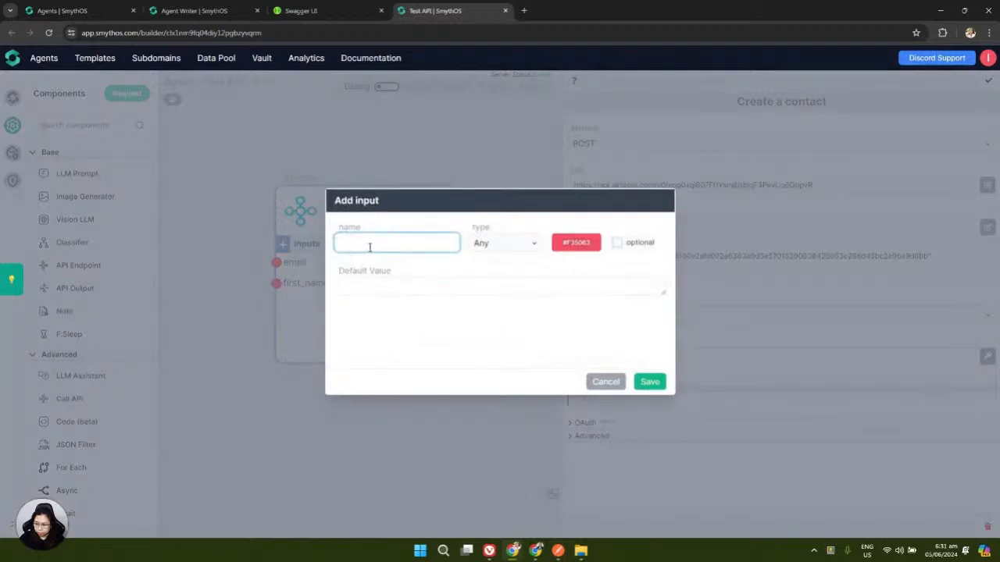
left_click(353, 246)
type("last_name")
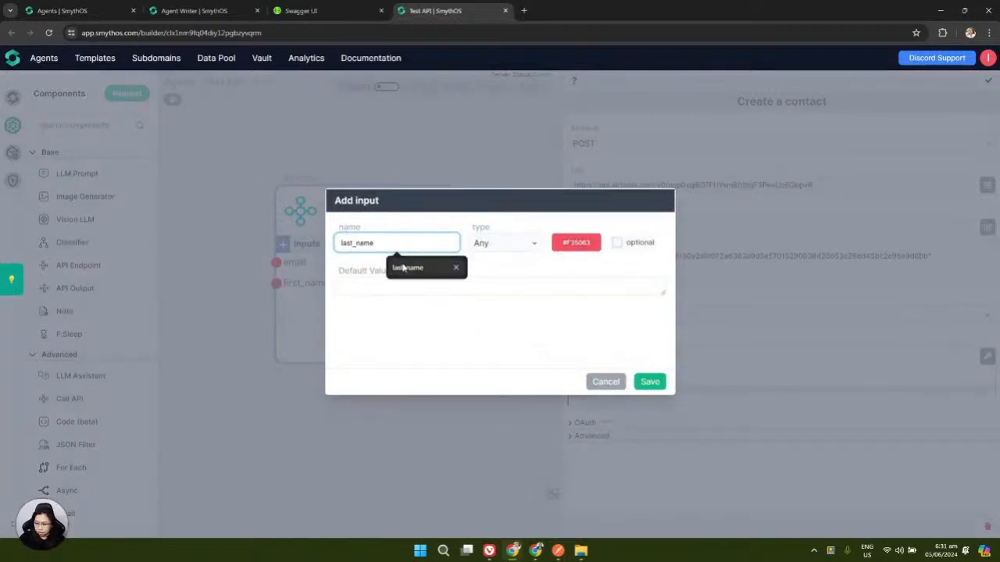
left_click(649, 382)
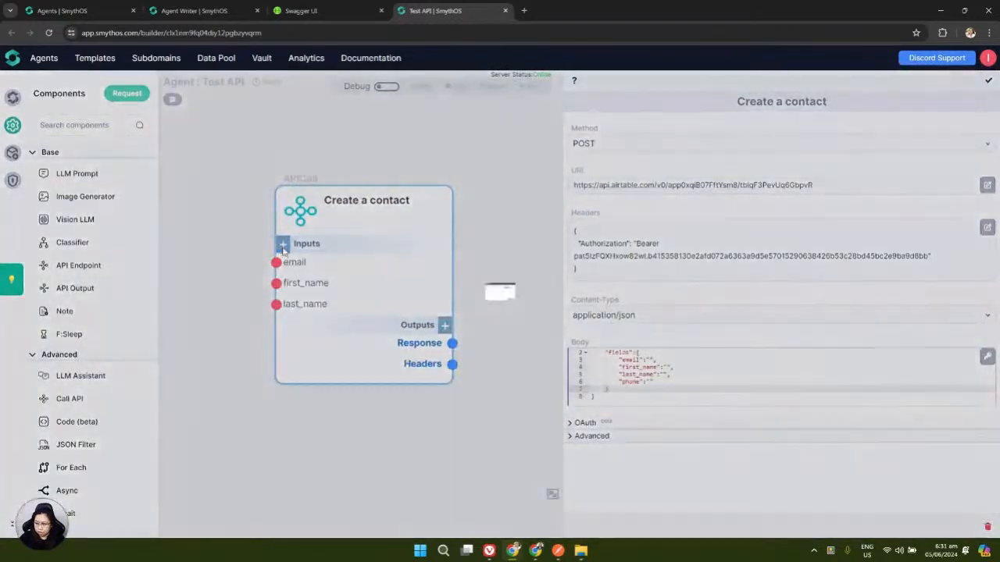
left_click(282, 245)
left_click(343, 244)
type("phone")
left_click(414, 268)
left_click(648, 382)
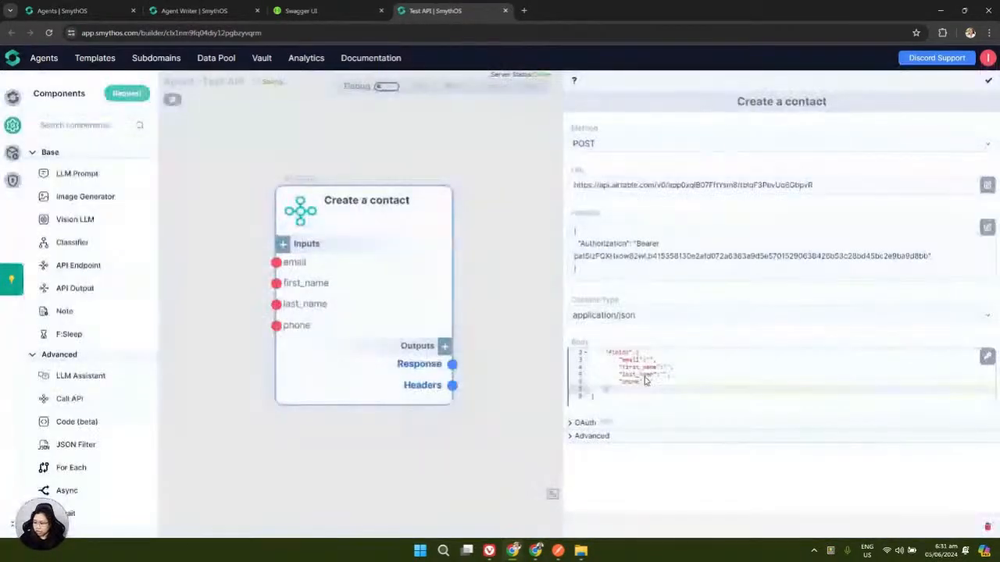
Fill the body's email and first_name values with {{email}} and {{first_name}}
left_click(649, 360)
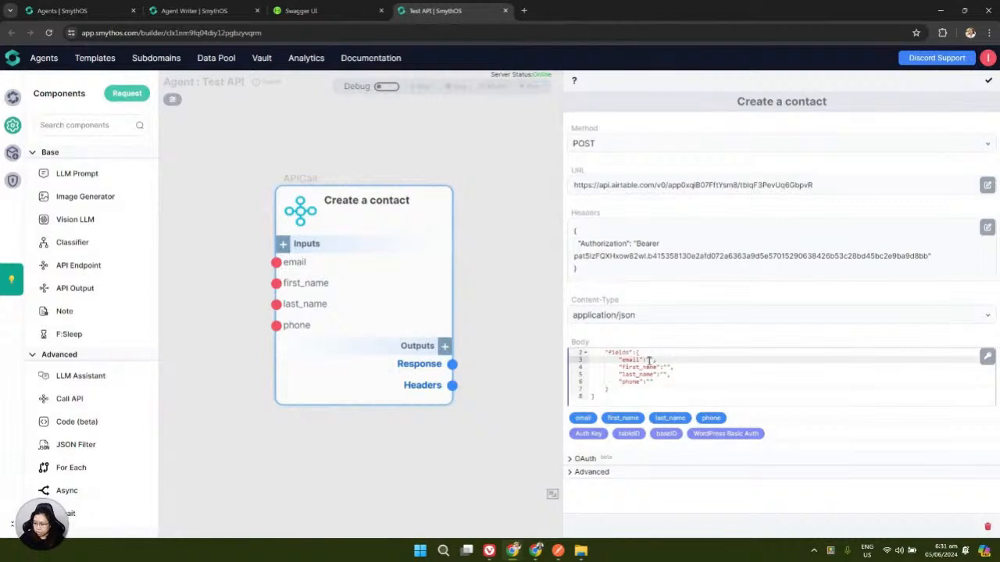
left_click(583, 418)
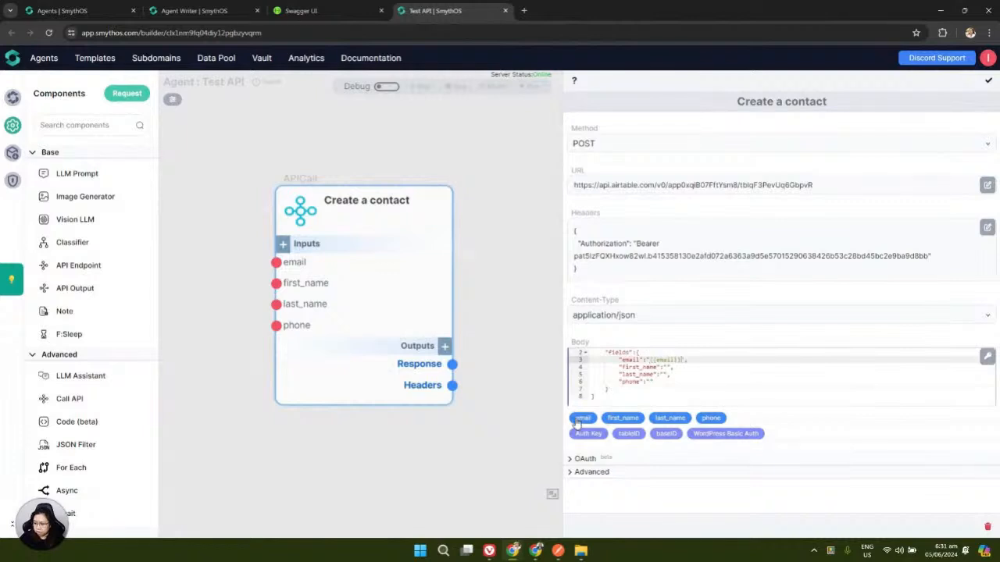
left_click(668, 366)
left_click(622, 418)
Map last_name and phone to {{last_name}} and {{phone}}, then close the settings panel
left_click(663, 375)
left_click(669, 418)
left_click(650, 382)
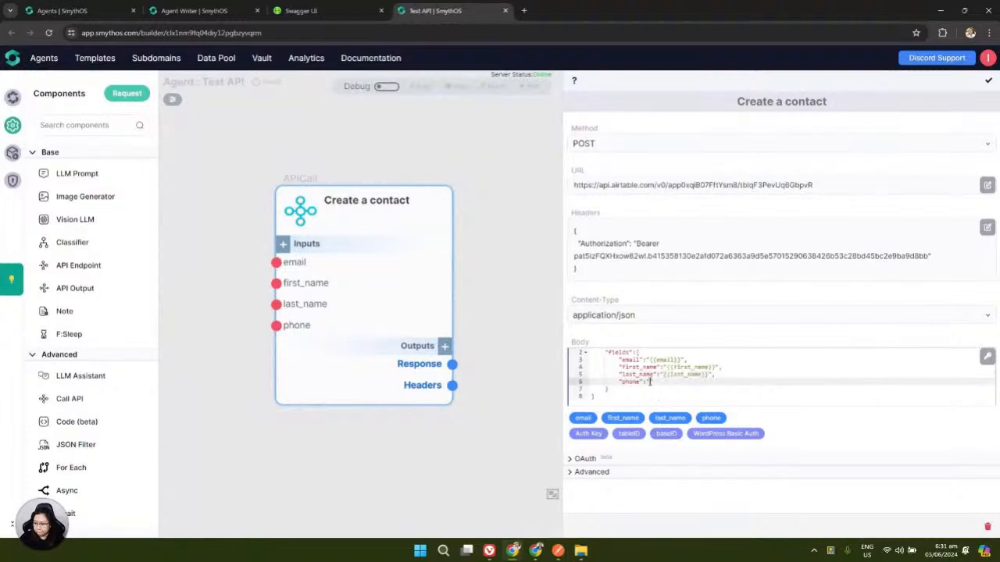
left_click(711, 419)
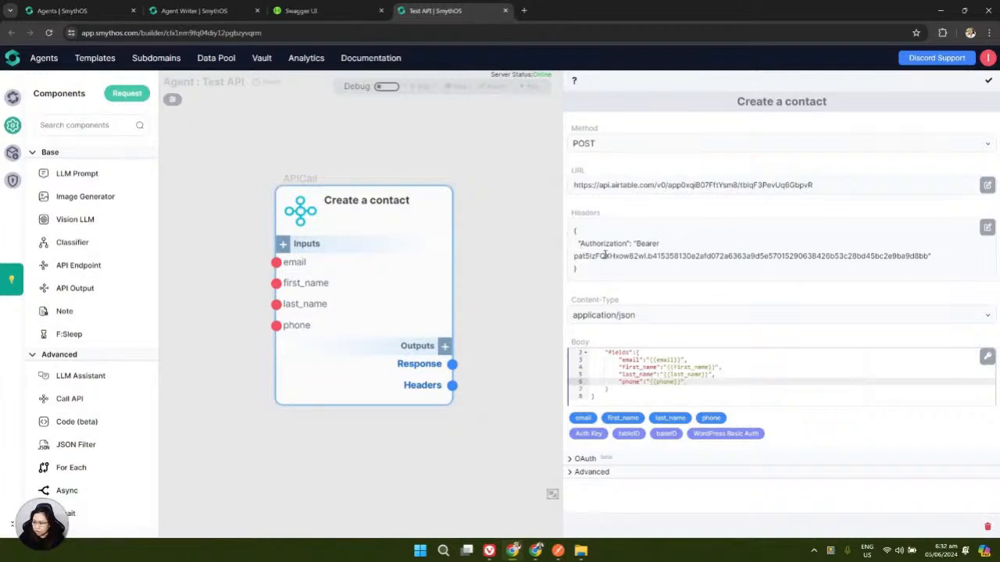
left_click_drag(563, 169, 721, 171)
left_click(991, 82)
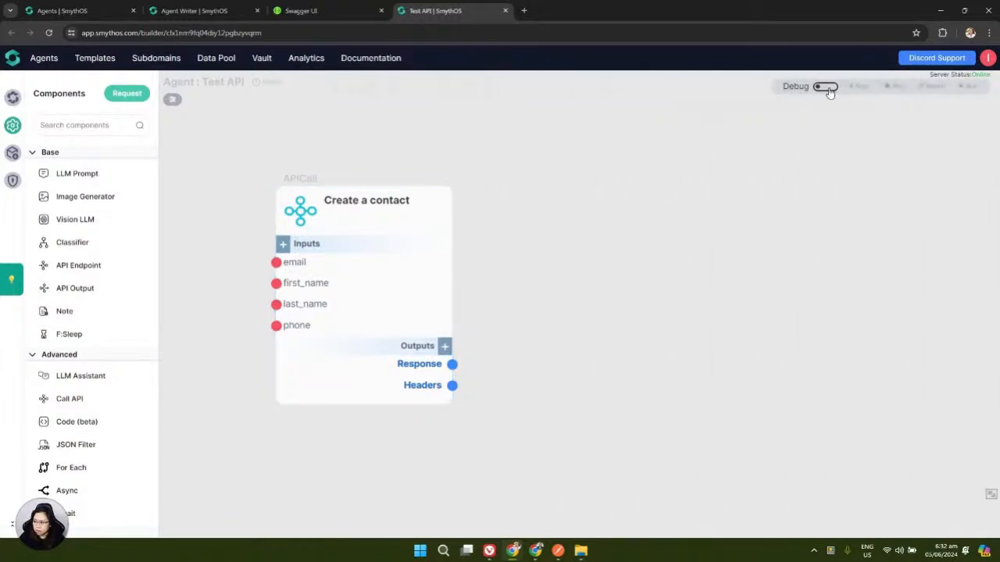
Turn on Debug mode and open the Create a contact debug input form
left_click(828, 89)
left_click(443, 177)
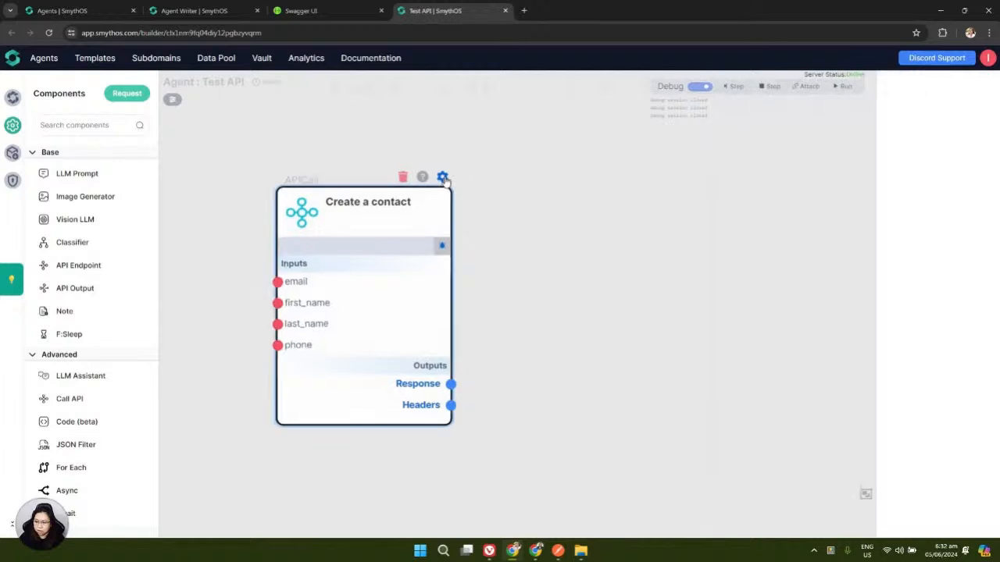
left_click(991, 82)
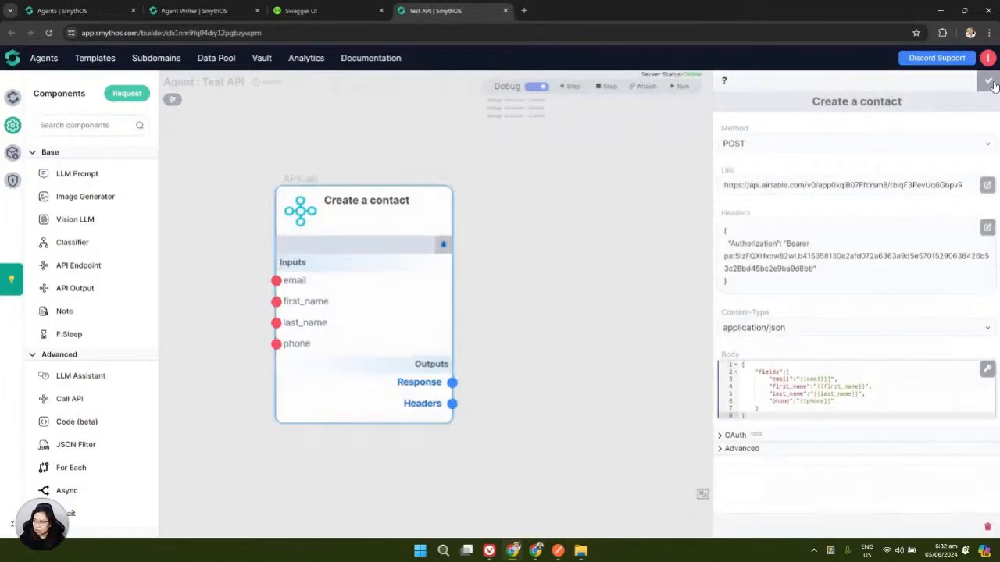
left_click(443, 245)
Enter a sample contact's email, first name and last name, then run one step
left_click(457, 250)
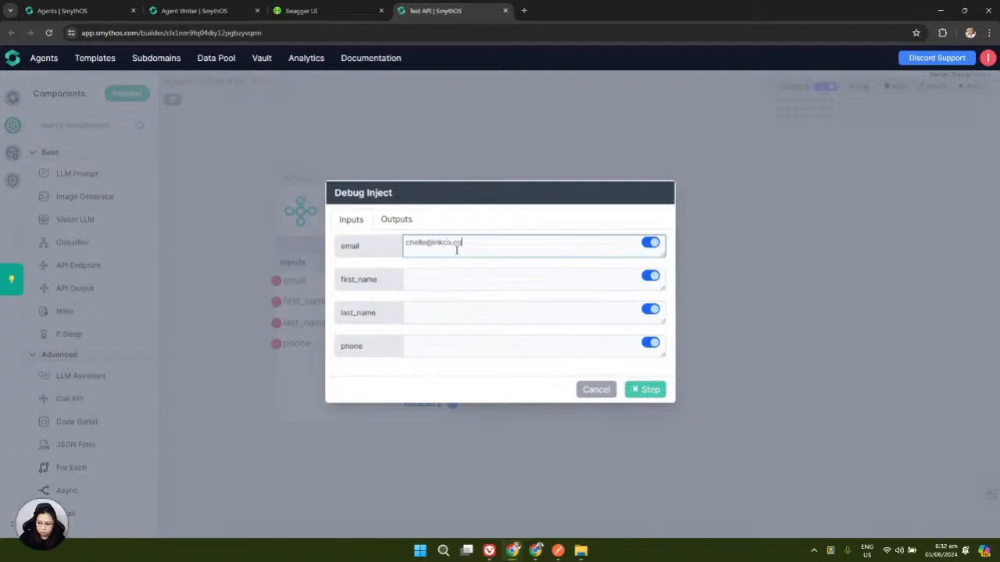
left_click(440, 281)
left_click(412, 316)
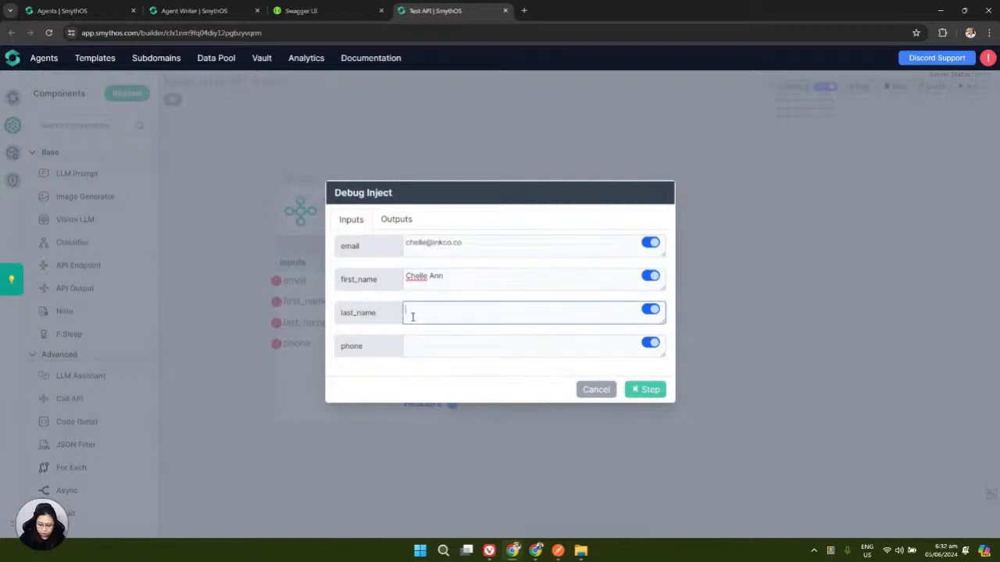
left_click(431, 340)
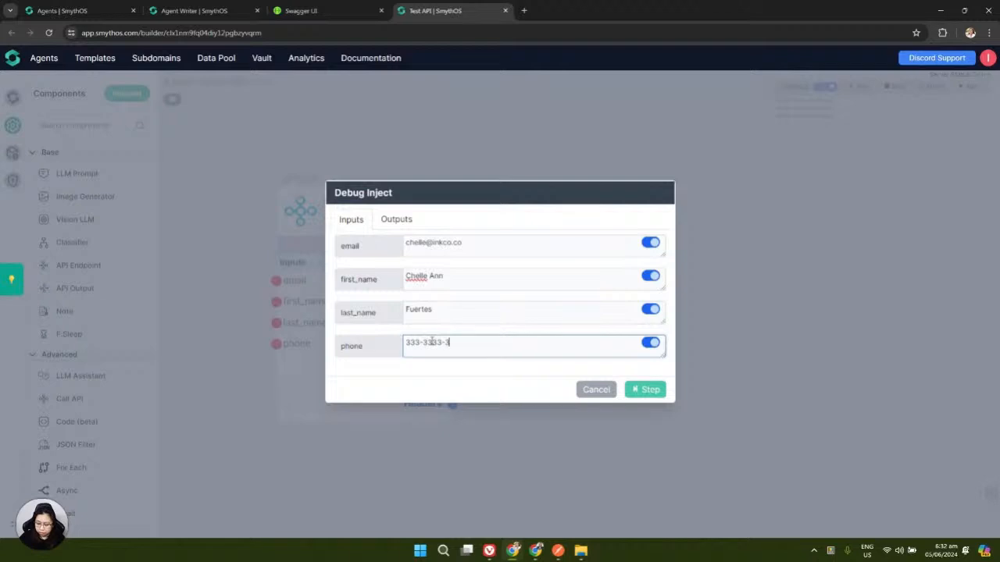
left_click(642, 390)
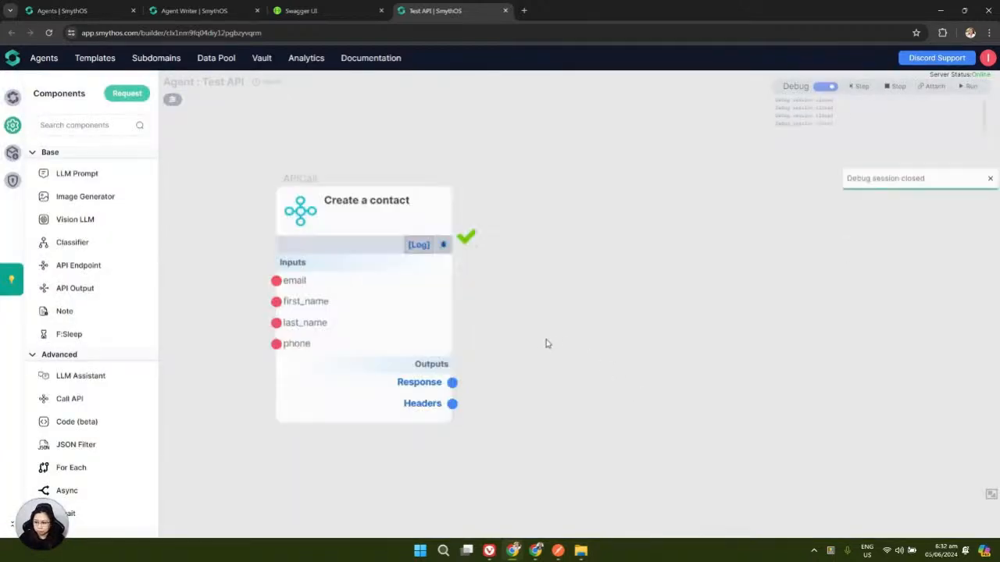
Enlarge the Response preview and scroll through the returned record JSON
mouse_move(384, 382)
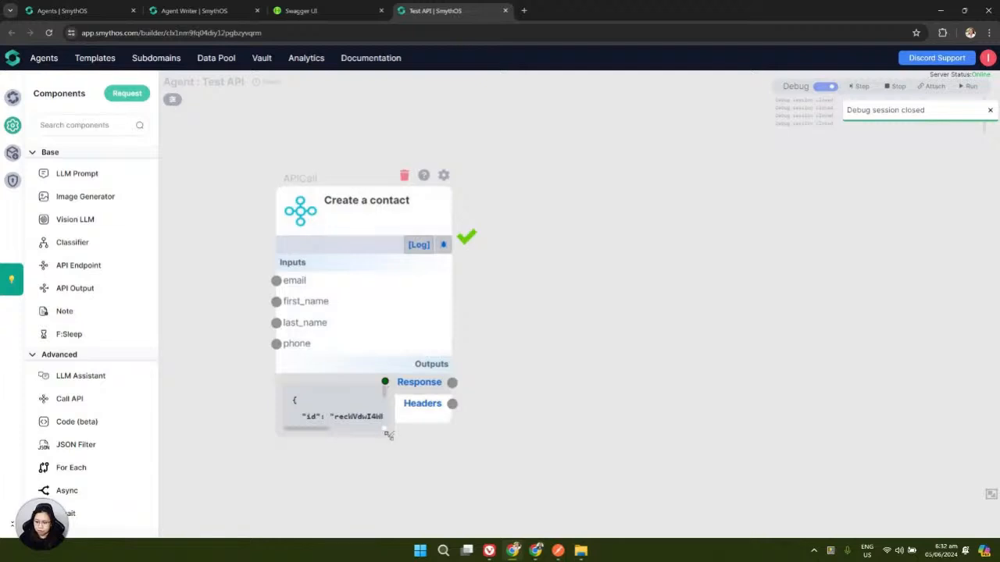
left_click_drag(387, 435, 594, 472)
scroll(643, 393, "down", 4)
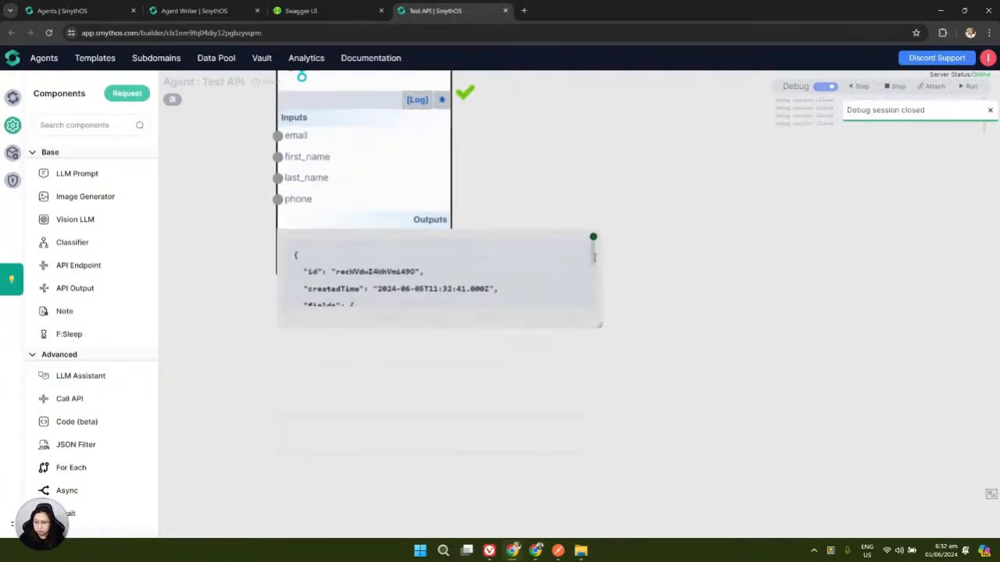
scroll(593, 251, "down", 5)
left_click(536, 551)
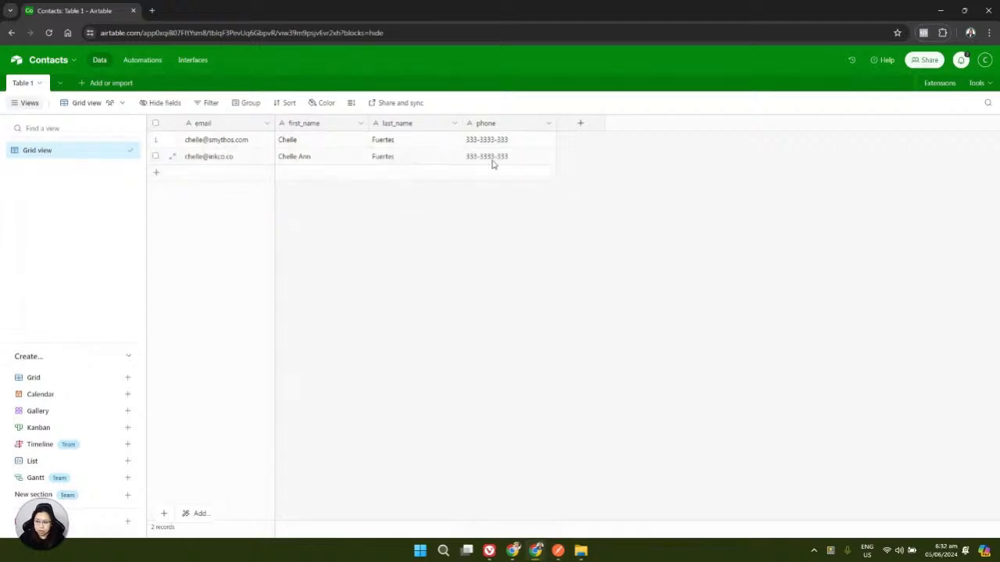
left_click(535, 551)
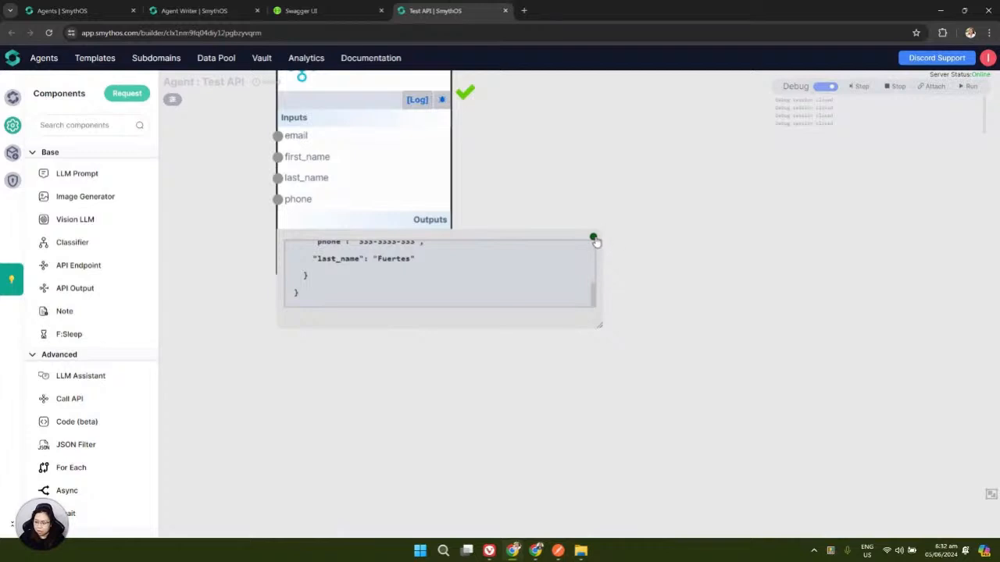
Close the response preview and move Create a contact beside the other contact nodes
left_click(593, 238)
left_click_drag(540, 208, 578, 310)
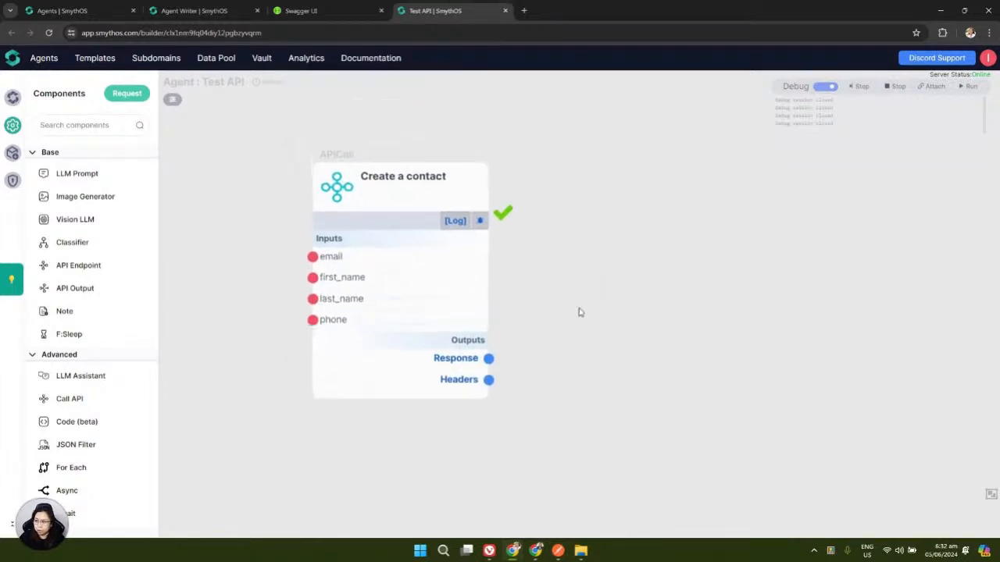
scroll(620, 272, "down", 5)
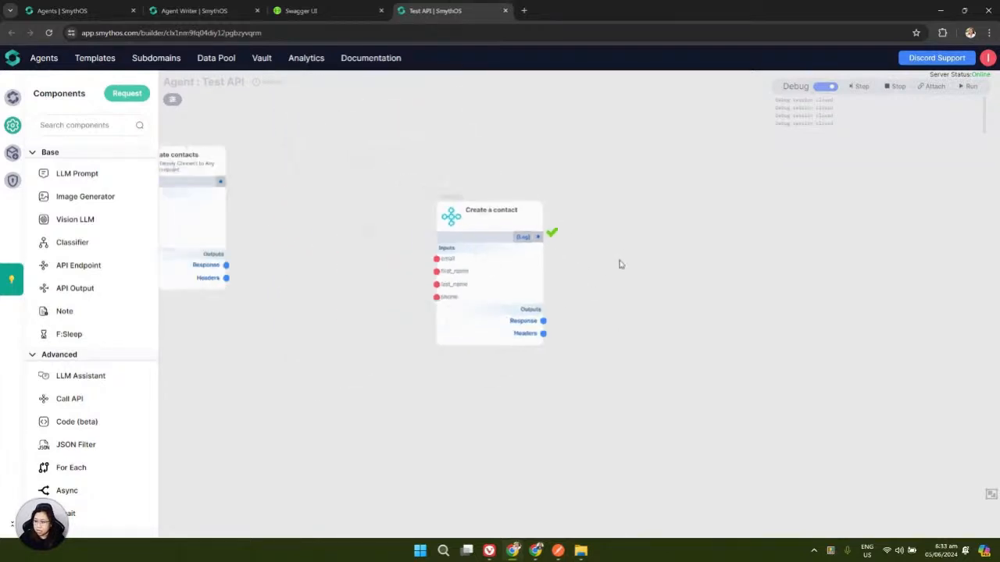
left_click_drag(617, 313, 841, 324)
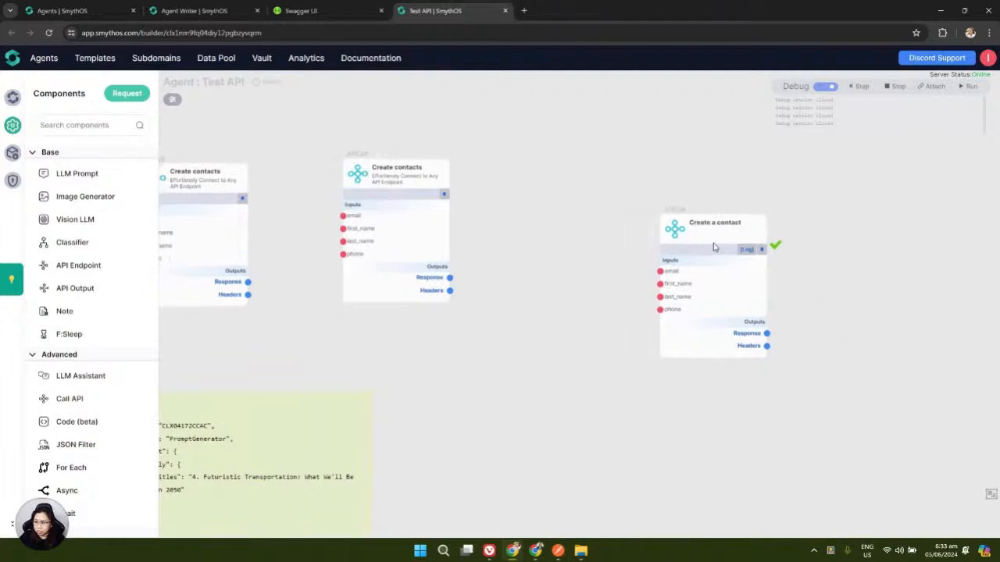
left_click_drag(677, 232, 543, 177)
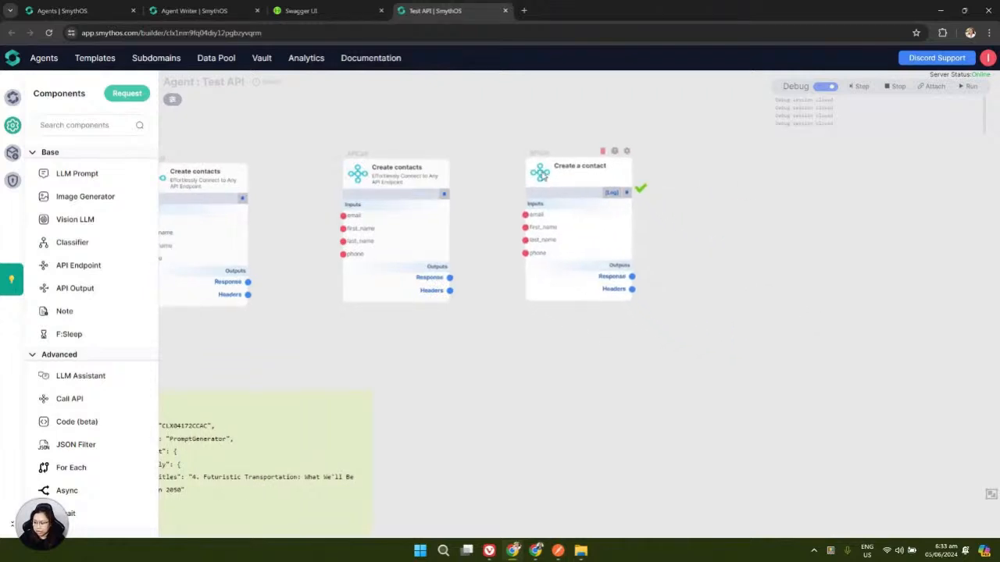
Briefly show and hide Postman, then pan the canvas slightly right
left_click(557, 550)
left_click(558, 551)
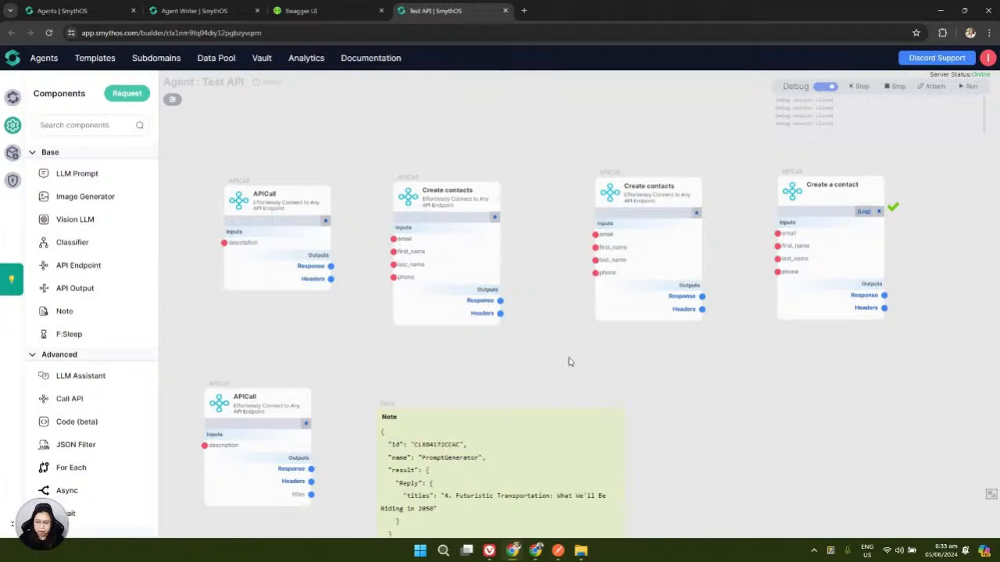
scroll(372, 368, "up", 2)
left_click_drag(373, 373, 382, 374)
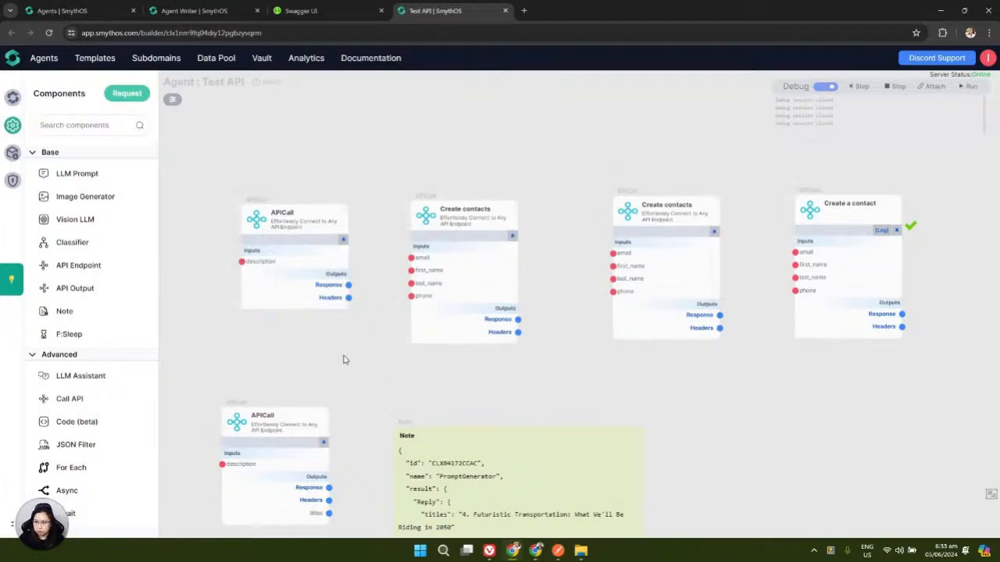
left_click_drag(336, 358, 368, 364)
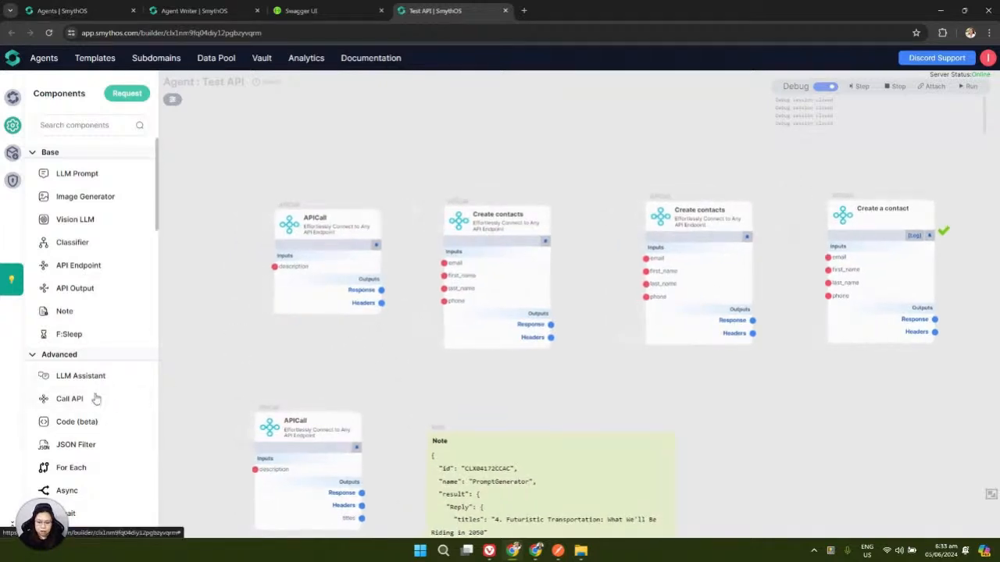